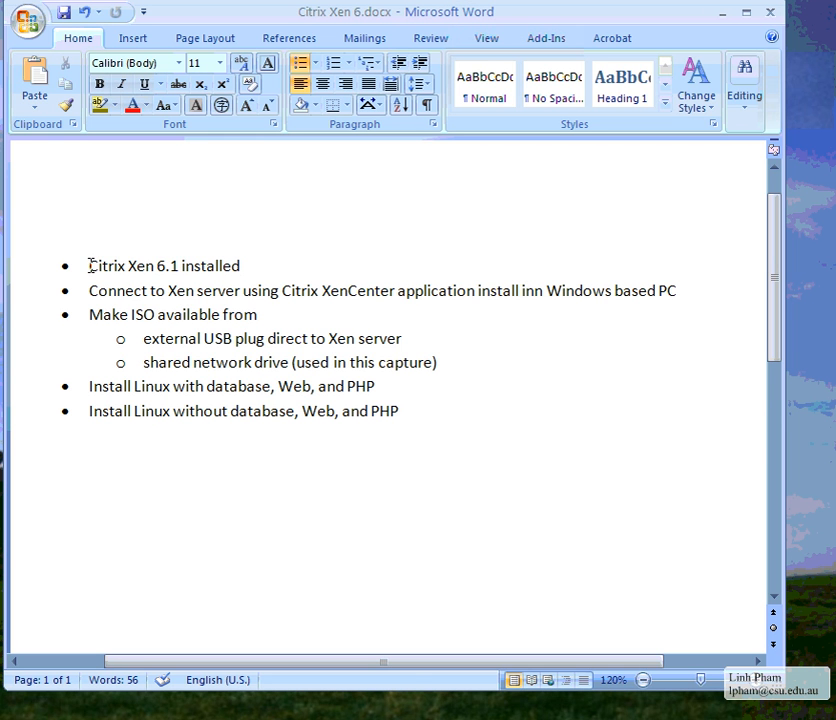
Bring the XenServer 6.1.0 Installation Guide forward in Acrobat and widen its Bookmarks panel
left_click_drag(90, 265, 187, 259)
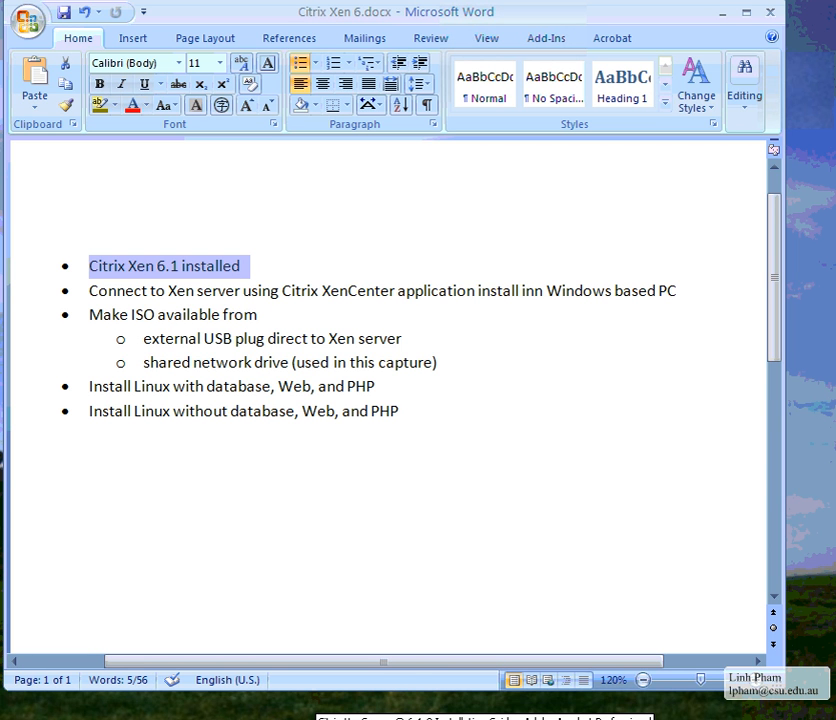
left_click(320, 719)
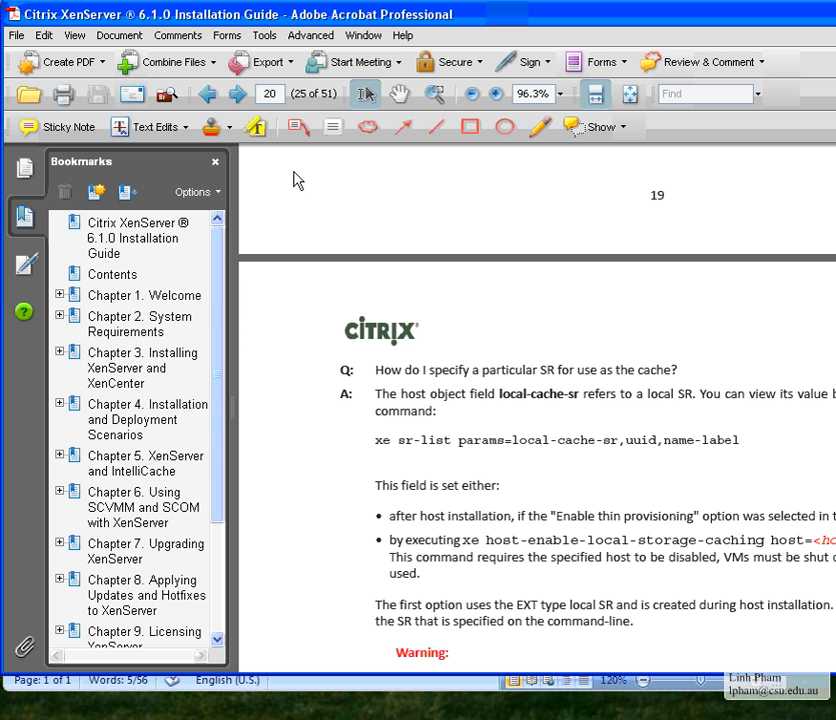
left_click_drag(230, 338, 259, 340)
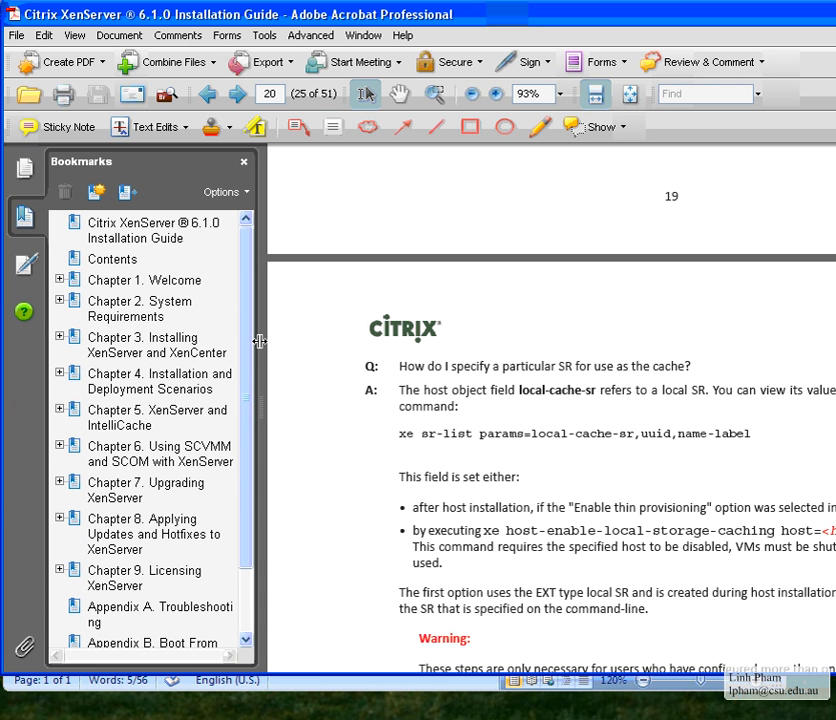
left_click_drag(259, 341, 274, 343)
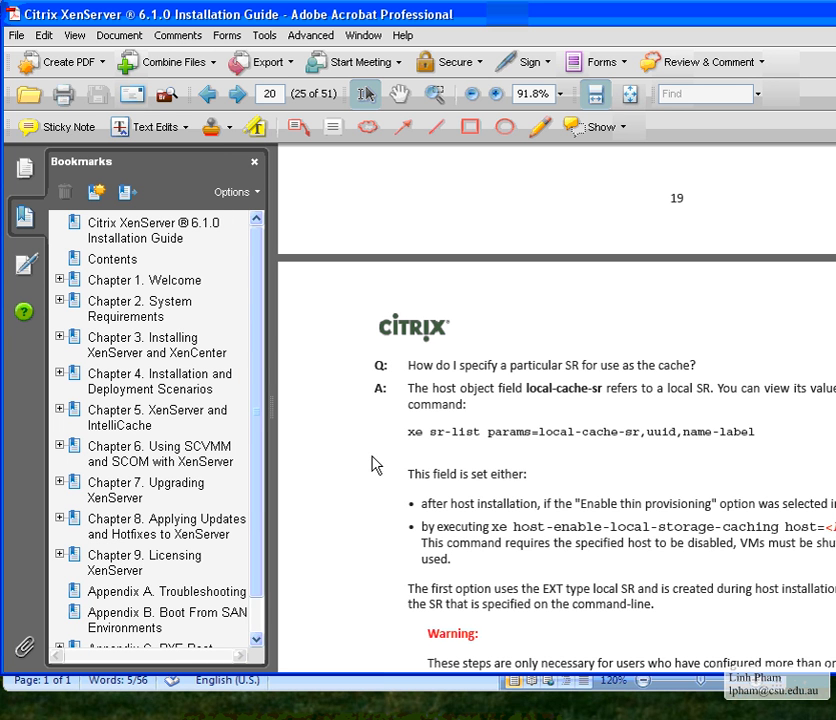
mouse_move(263, 499)
left_mouse_down()
mouse_move(259, 616)
mouse_move(260, 487)
left_mouse_up()
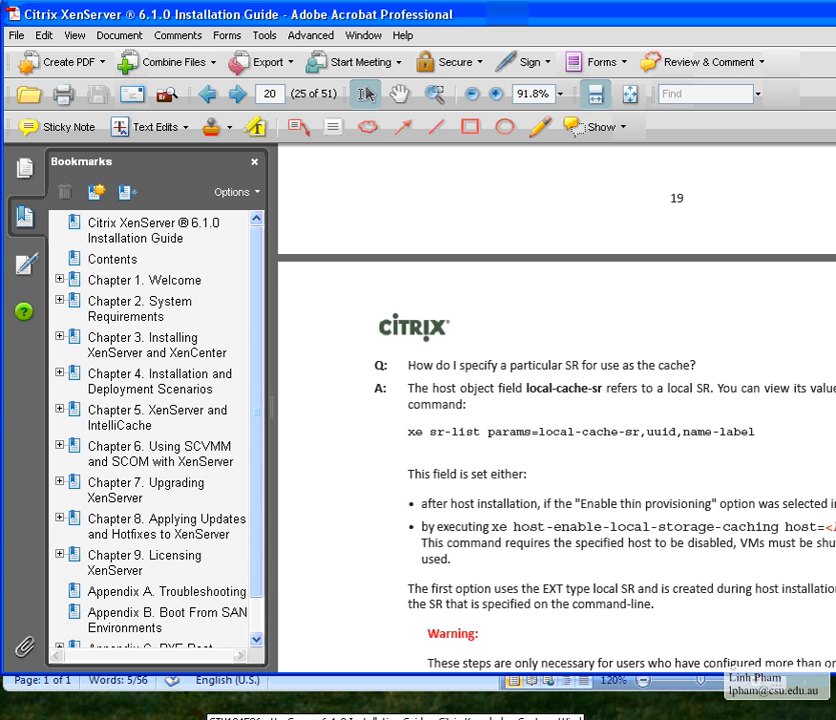
Restore and reposition the Citrix Knowledge Center article window, then return to the Acrobat guide
left_click(190, 694)
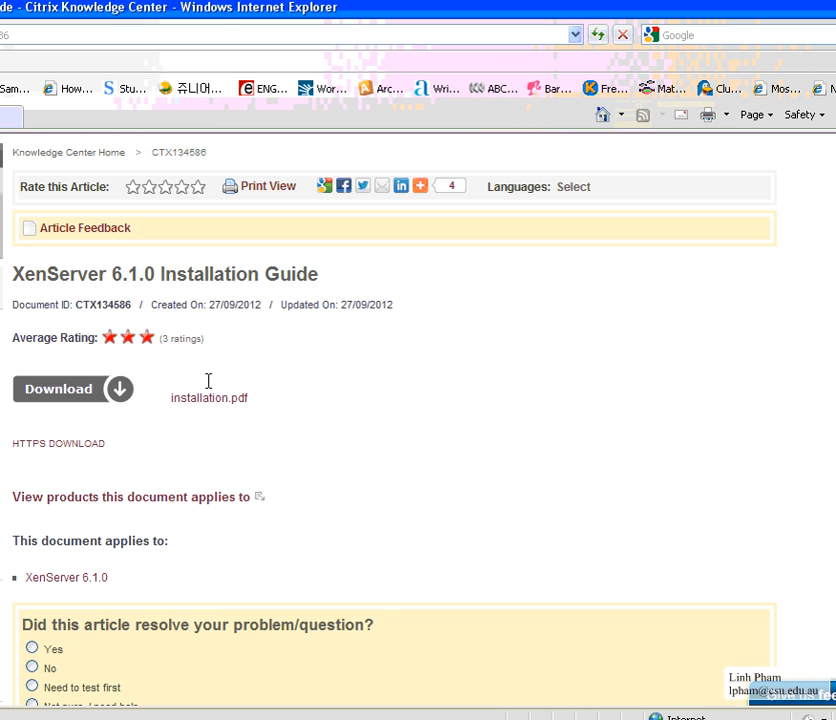
double_click(209, 19)
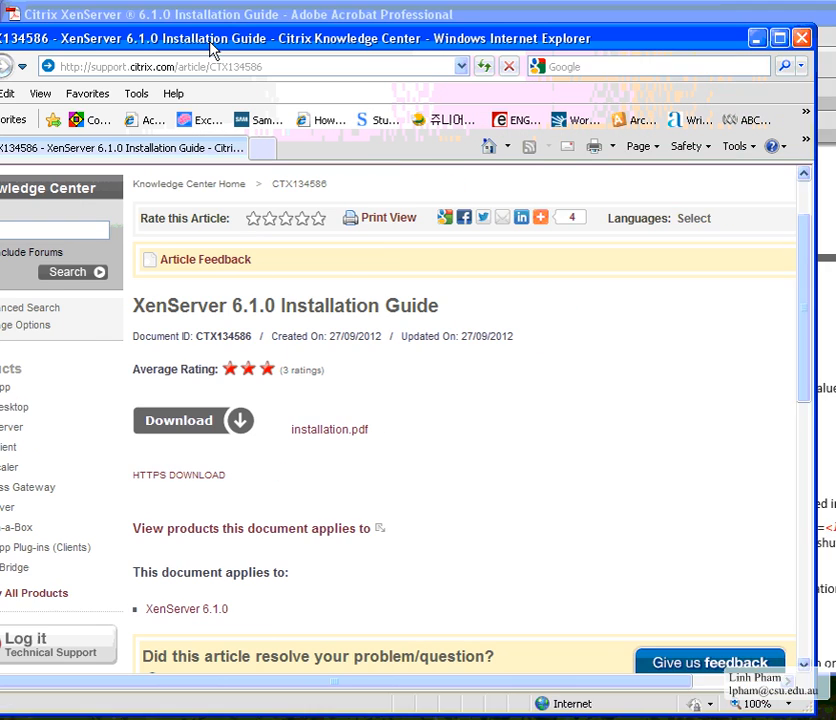
left_click_drag(211, 50, 261, 32)
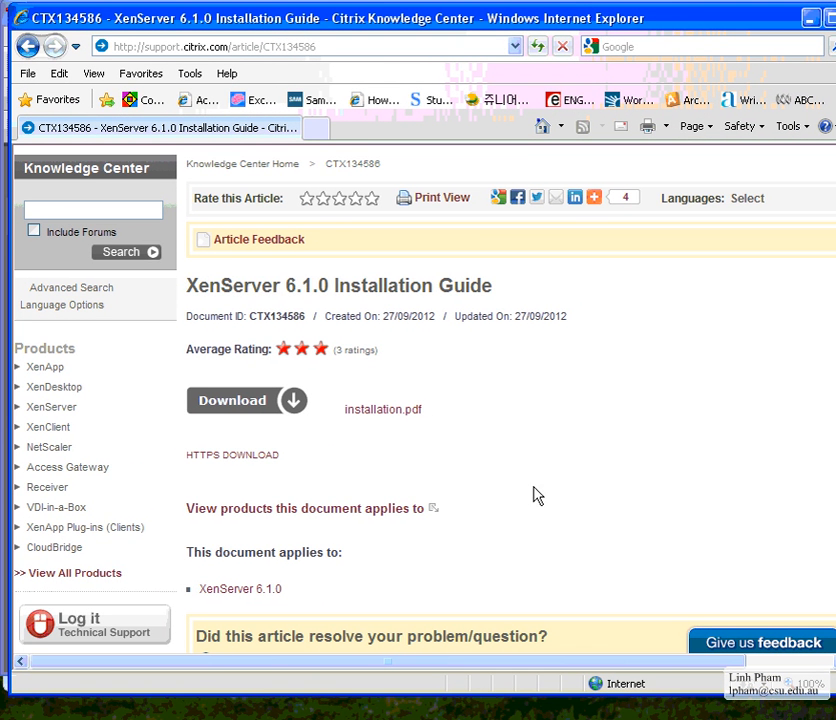
left_click_drag(187, 288, 438, 288)
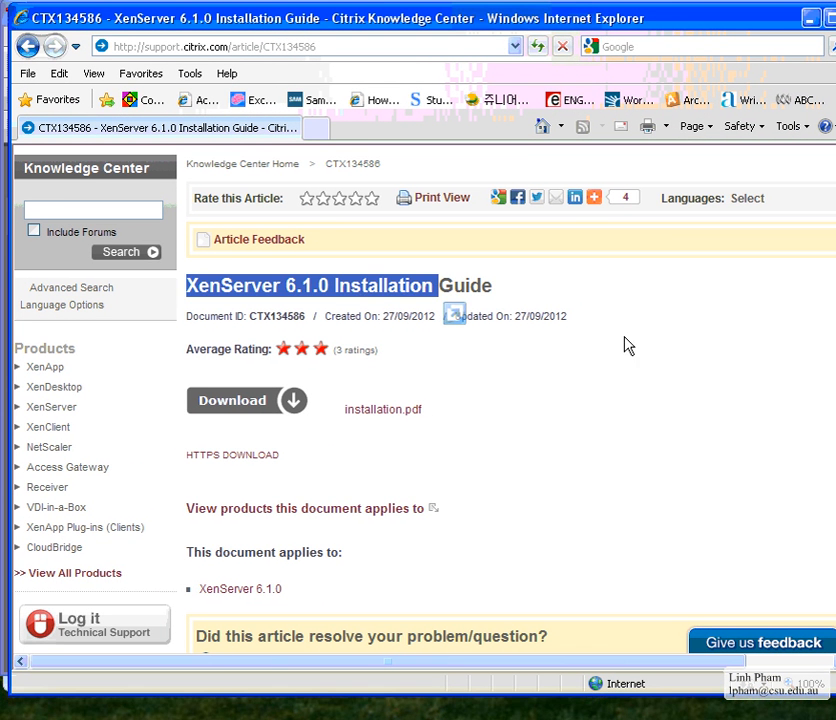
left_click(587, 453)
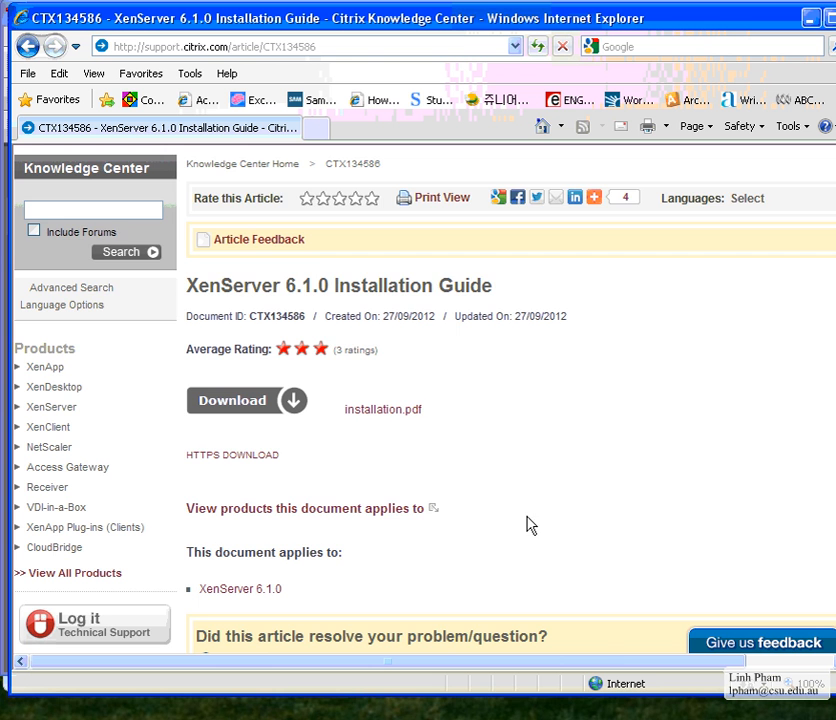
scroll(528, 524, "down", 3)
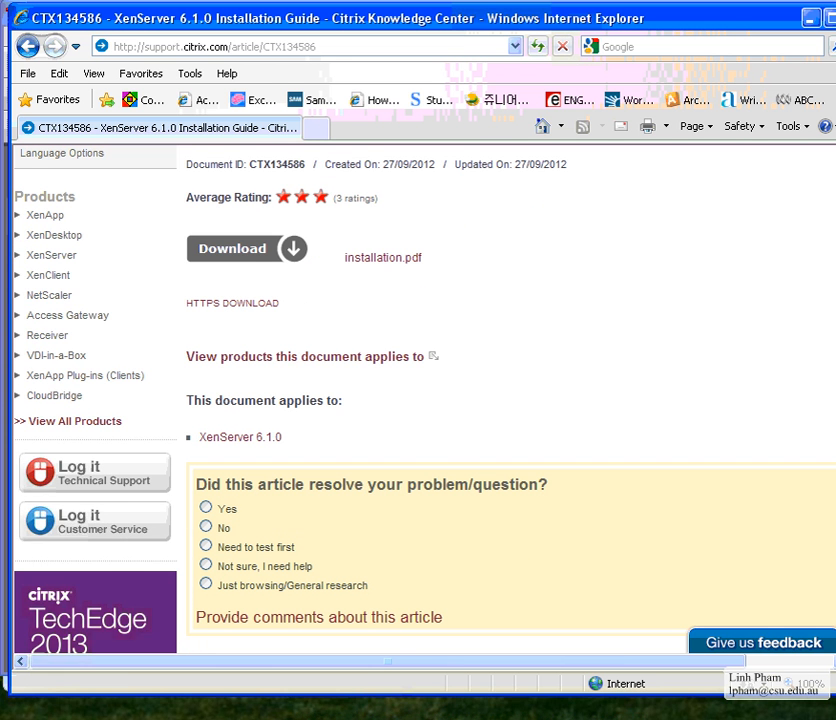
left_click(385, 718)
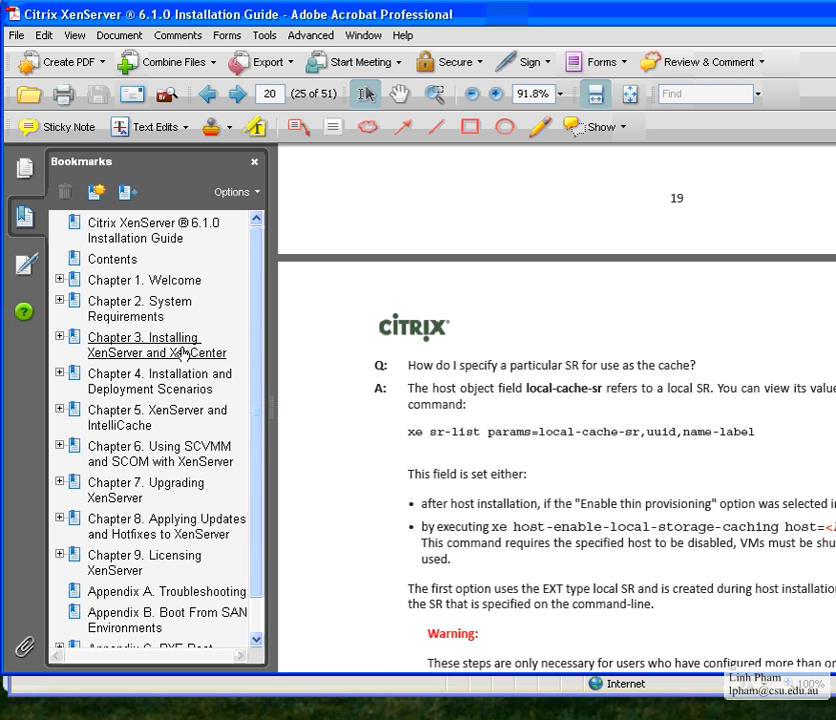
Jump to Chapter 2. System Requirements, scroll through it, and nudge the Acrobat window left
left_click(139, 308)
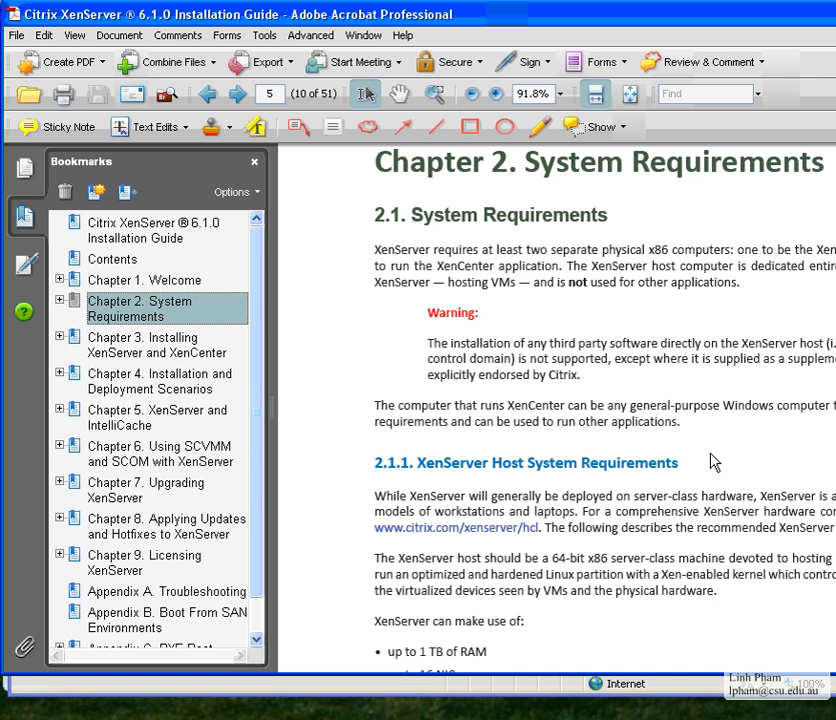
scroll(481, 545, "down", 5)
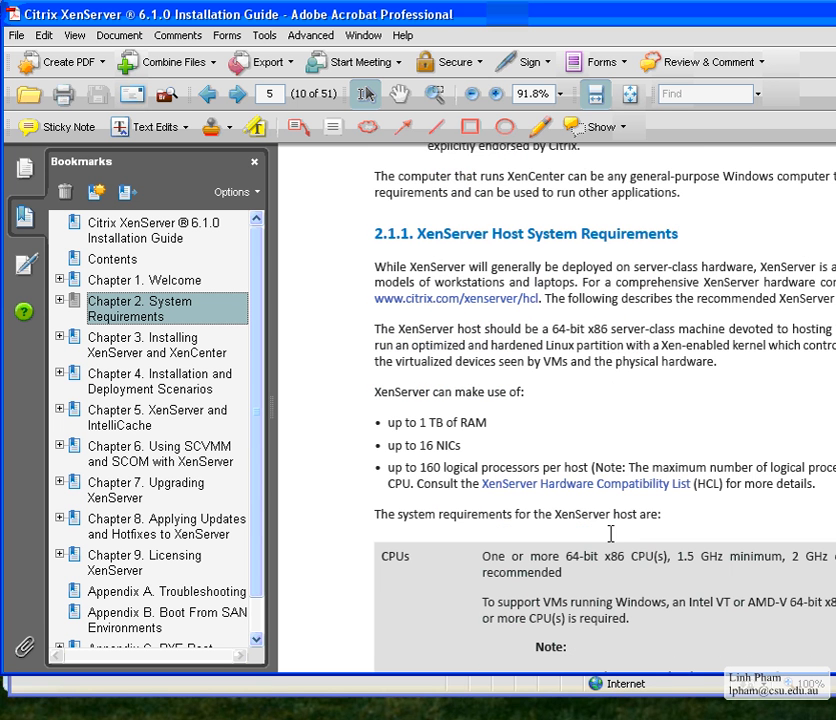
scroll(440, 470, "down", 1)
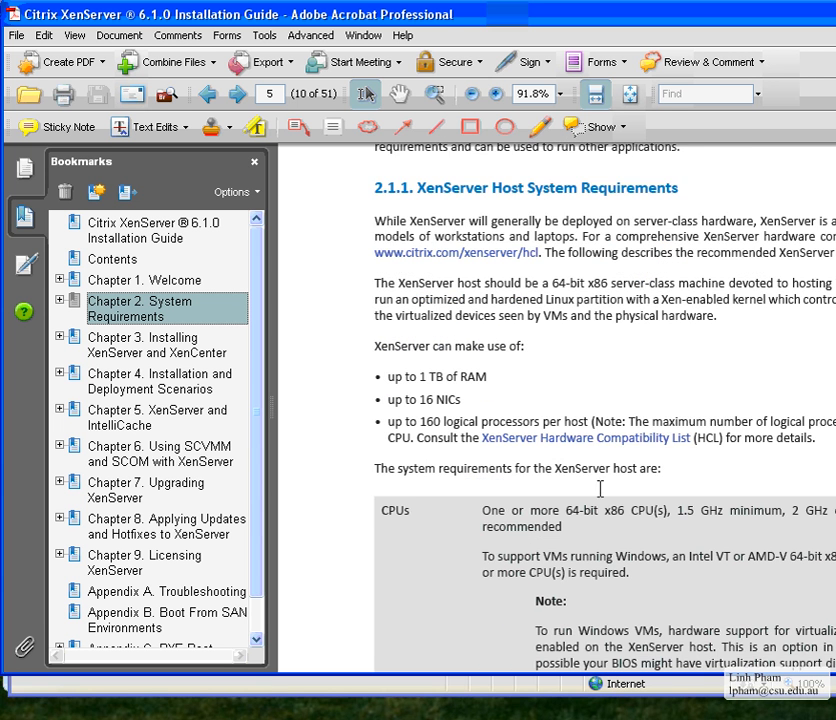
scroll(610, 500, "down", 3)
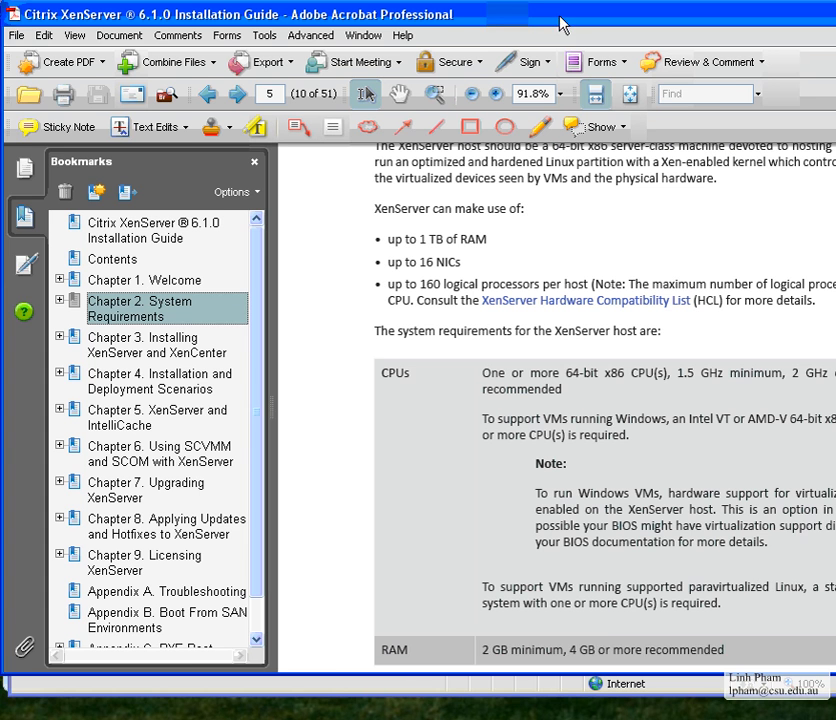
left_click_drag(562, 30, 525, 25)
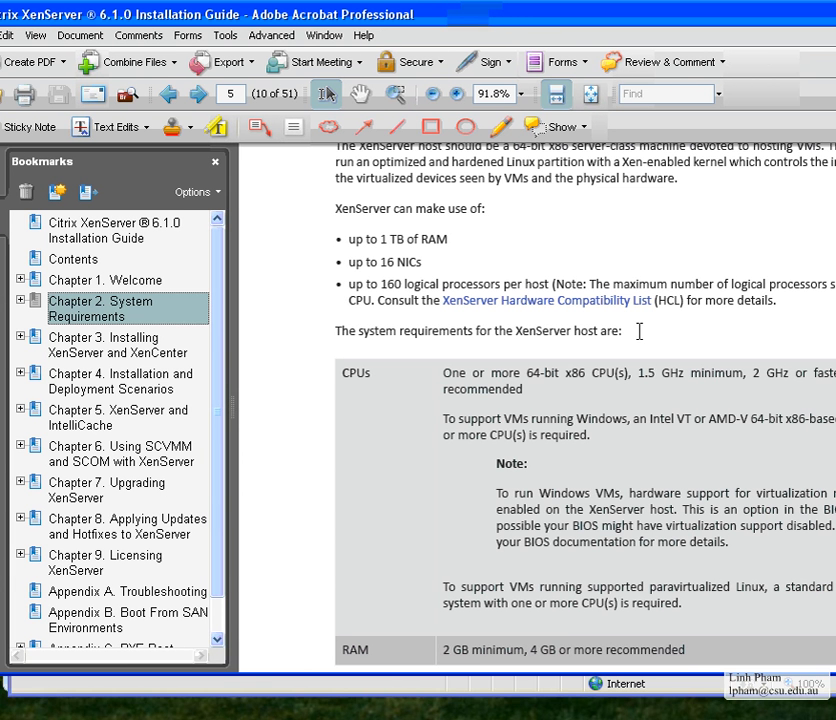
scroll(218, 443, "down", 1)
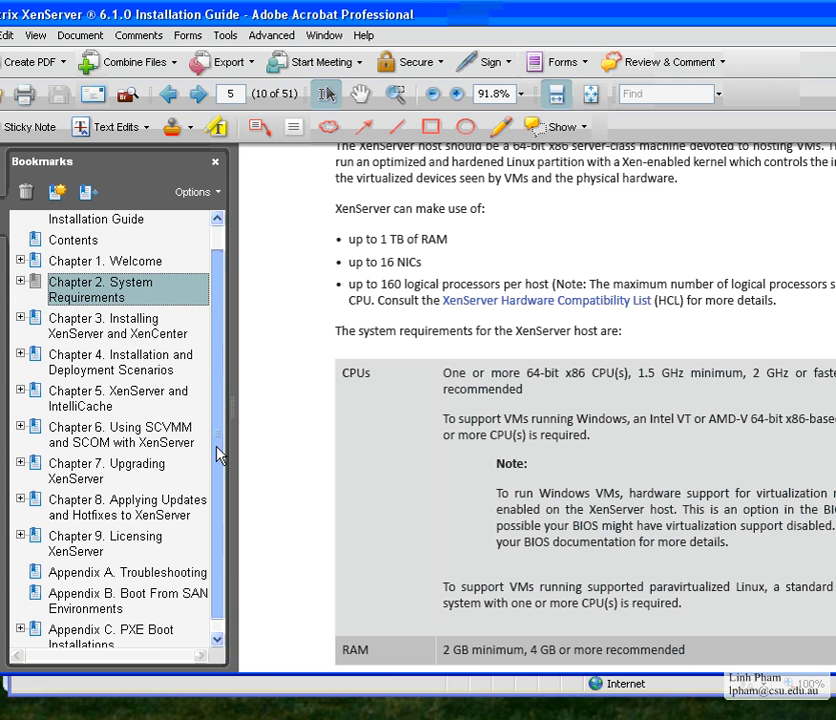
Glance at Chapter 3, return to Chapter 2, and move the Acrobat window down and right
left_click(85, 330)
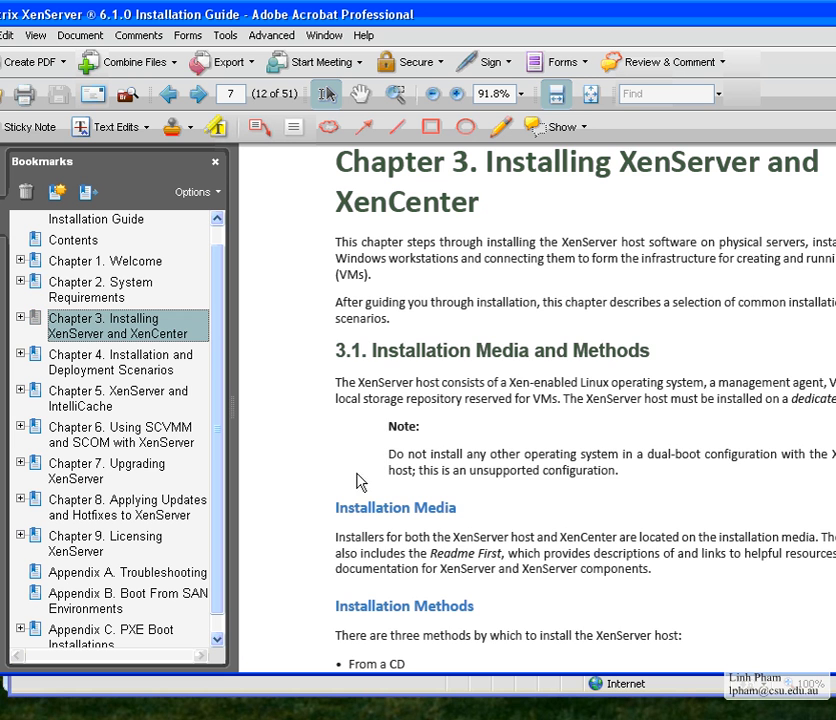
left_click(85, 290)
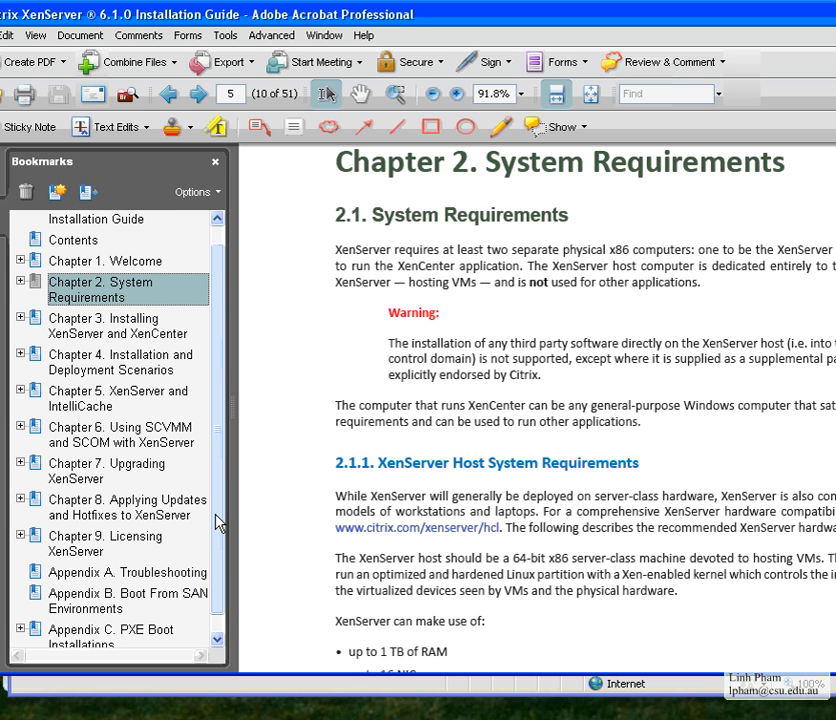
scroll(212, 555, "down", 1)
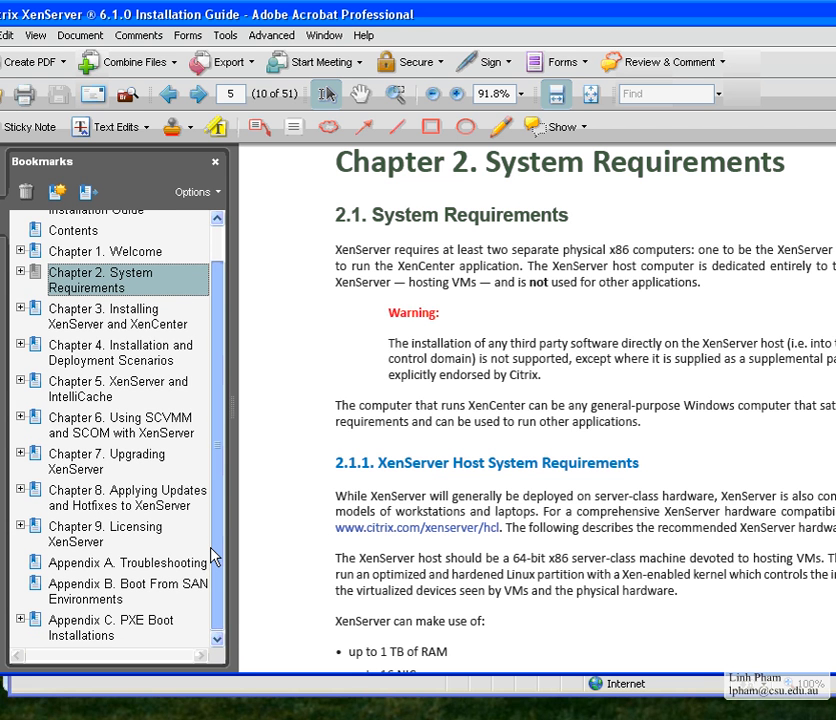
scroll(216, 530, "up", 2)
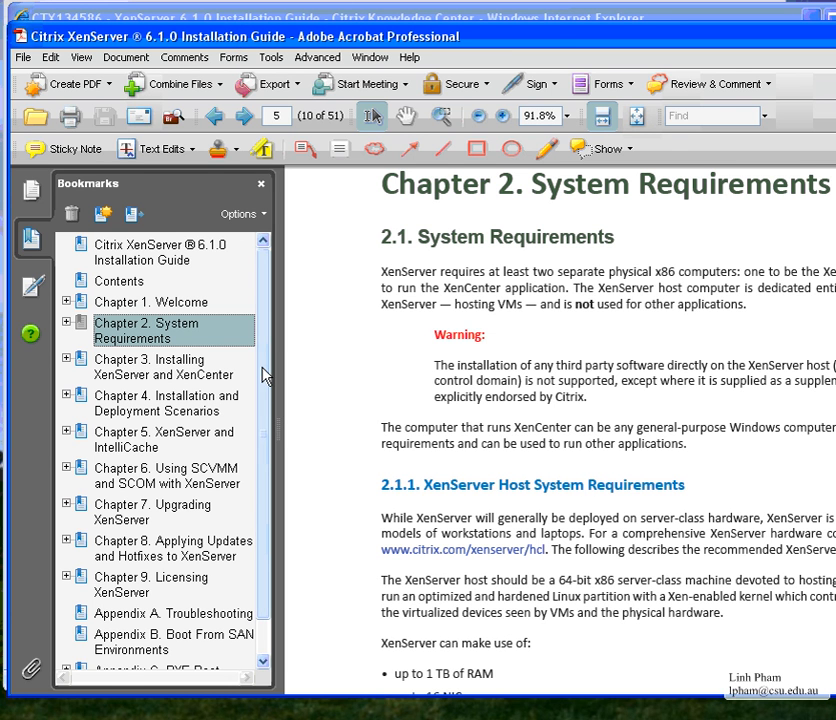
scroll(263, 397, "down", 1)
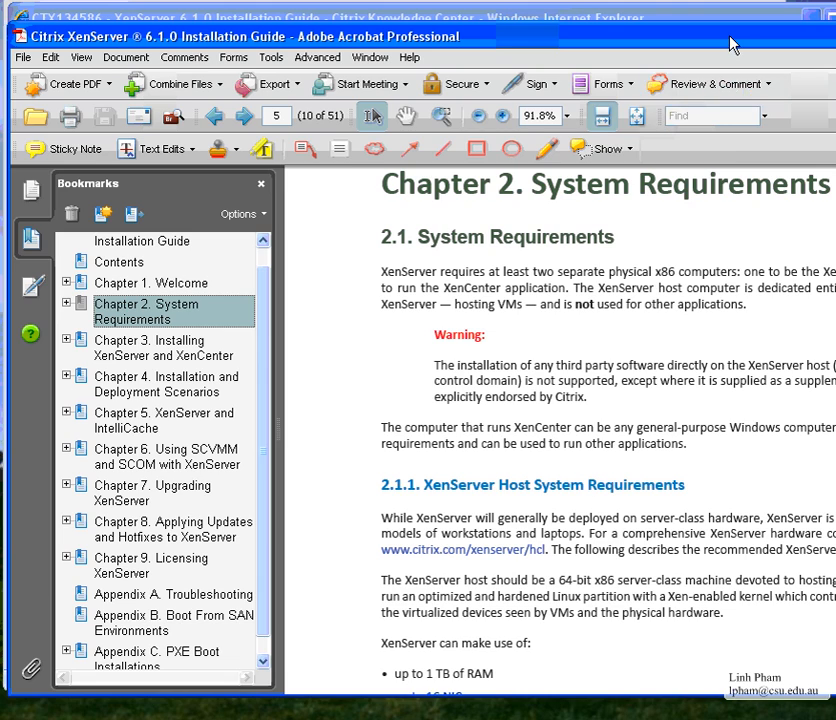
left_click_drag(730, 45, 744, 116)
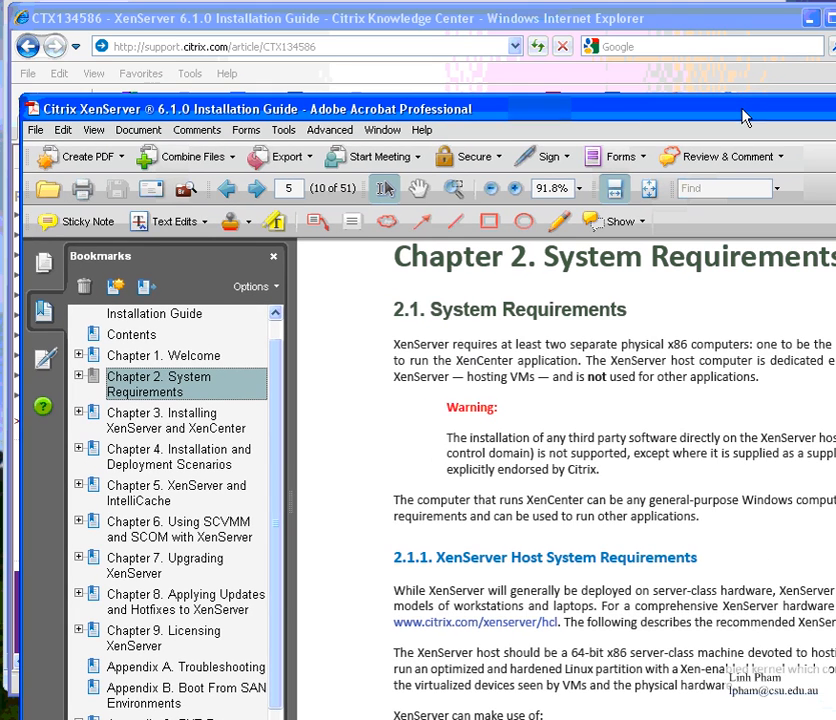
Close the Acrobat guide, minimize Internet Explorer and Word, and open a blank browser tab
double_click(38, 114)
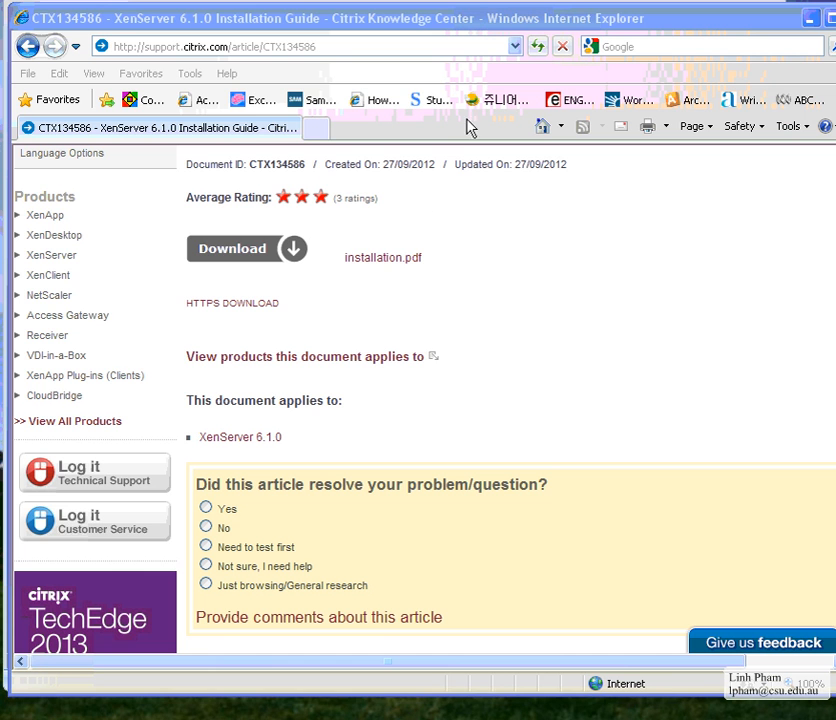
left_click(810, 18)
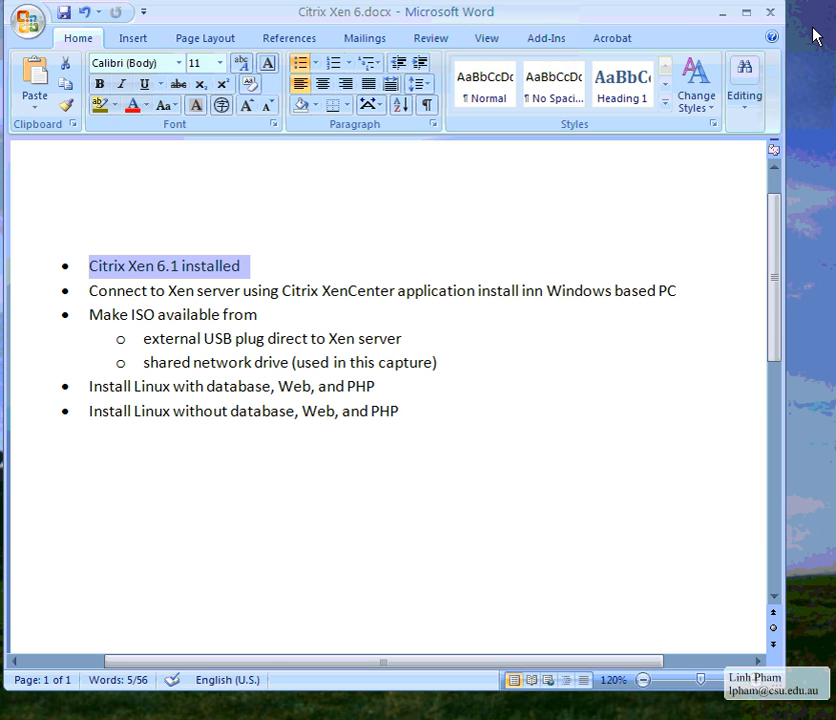
left_click(719, 13)
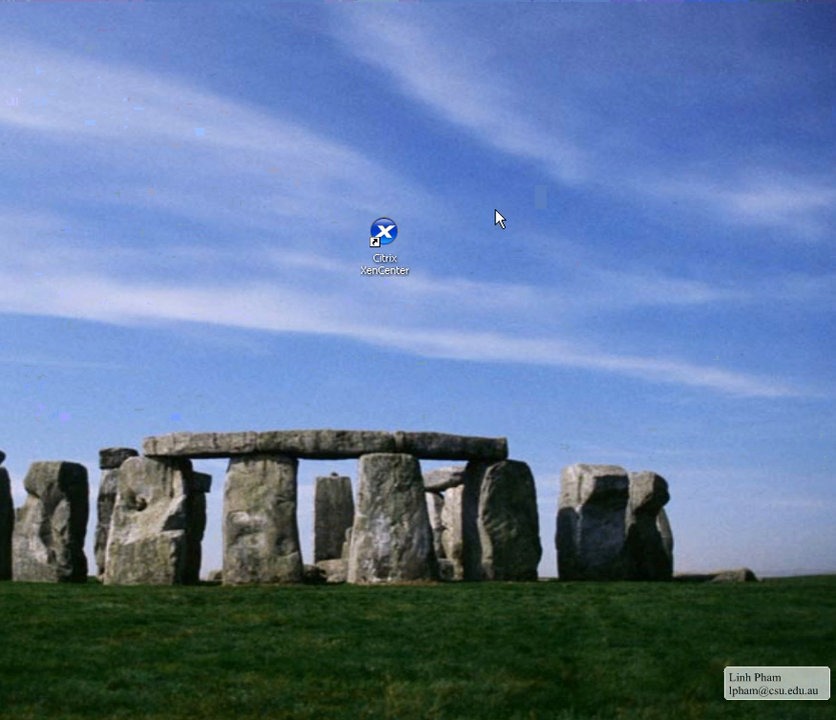
left_click(386, 248)
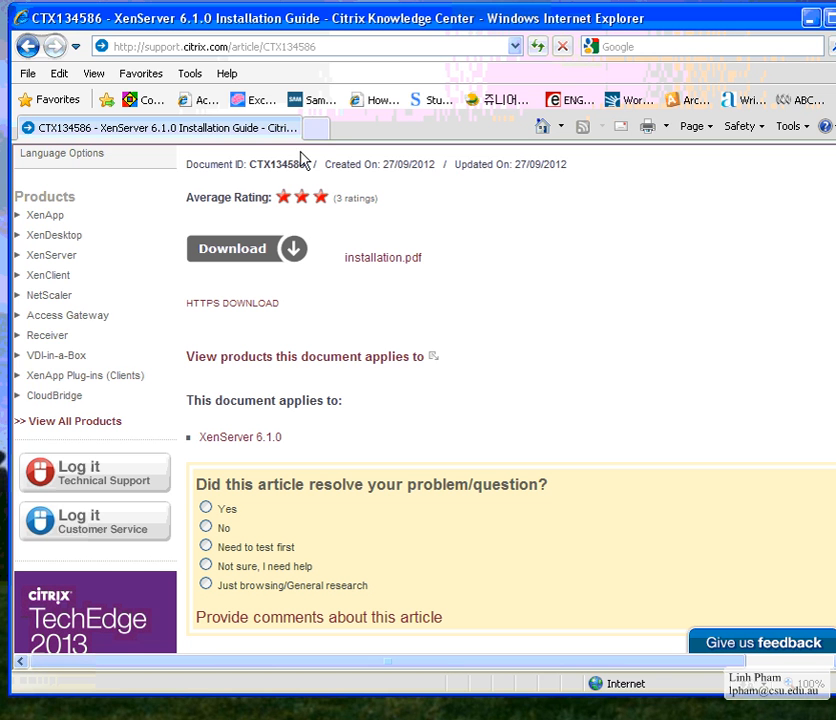
left_click(315, 128)
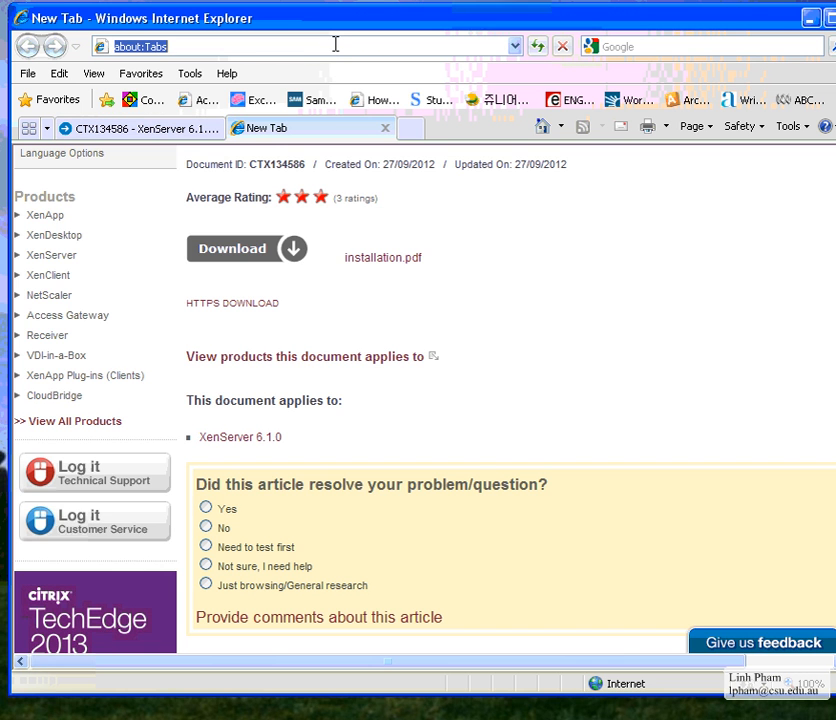
Load the XenServer page at 192.168.10.40 in the new tab
type("192.168.10.40")
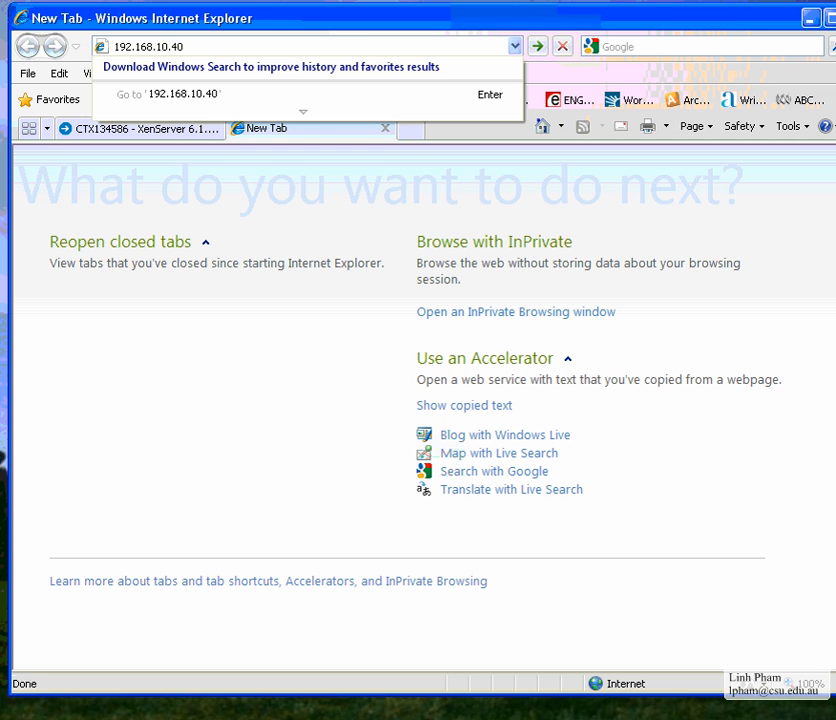
key("Return")
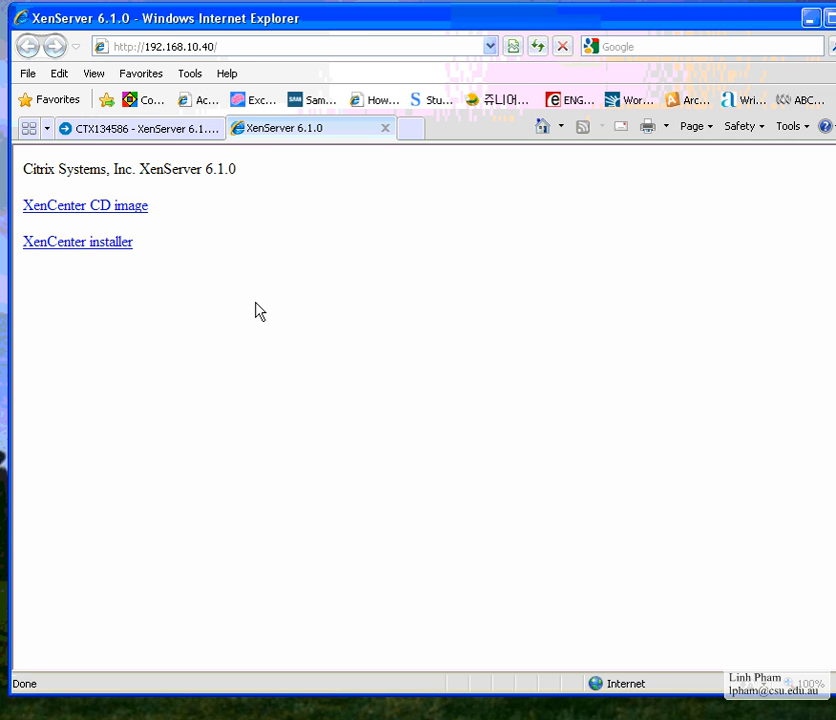
left_click(247, 45)
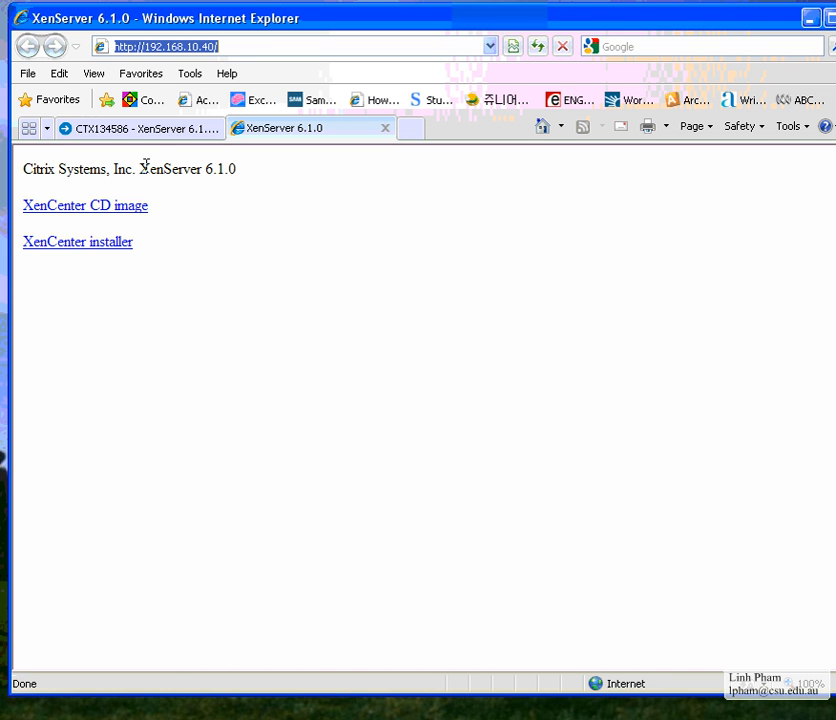
Cancel the duplicate XenCenter installer download and minimize the browser
left_click(118, 256)
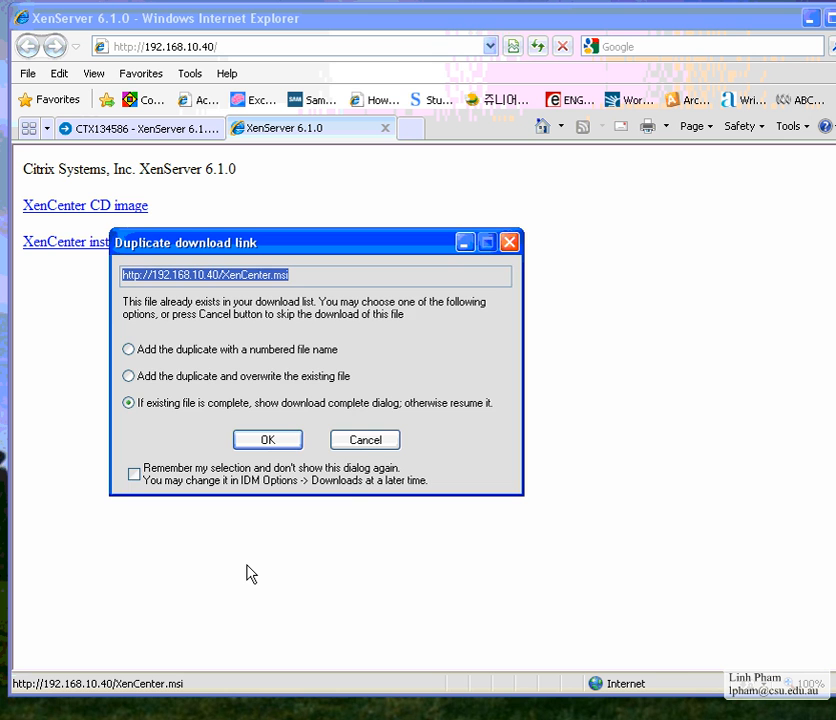
left_click(366, 440)
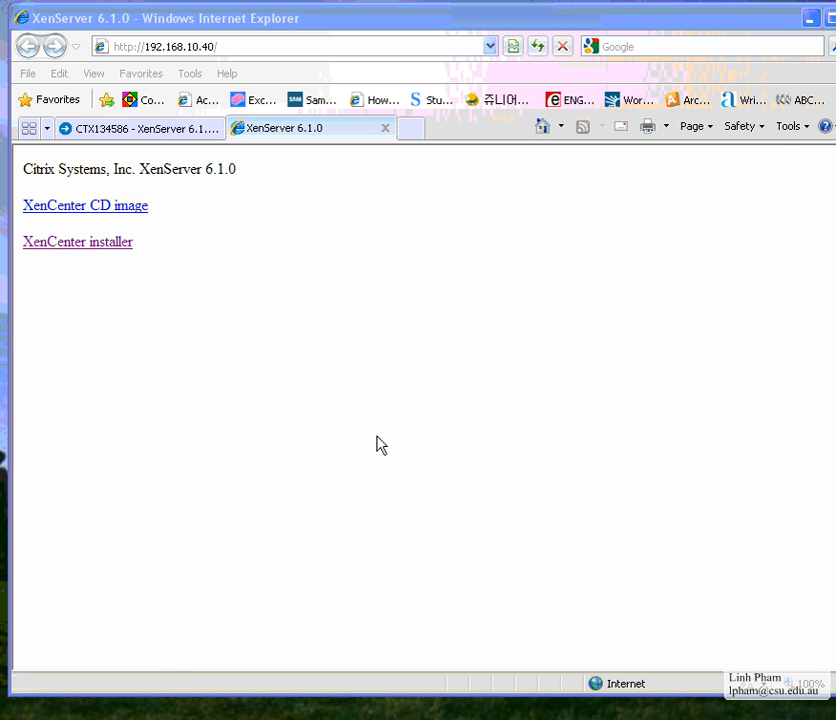
left_click(811, 20)
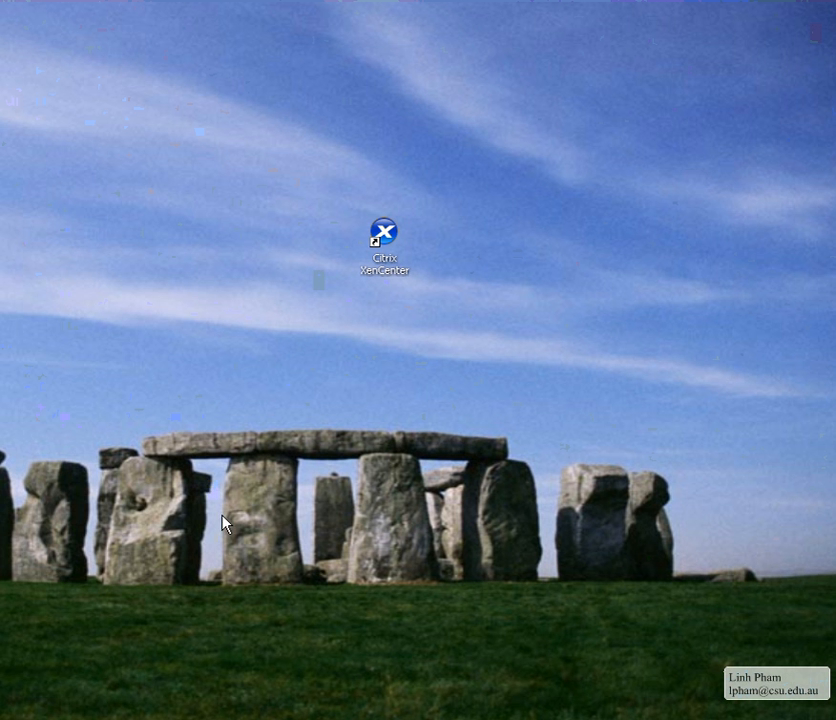
Browse C:\data\ISO in Windows Explorer, select dotNetFx40_Client_x86_x64.exe, then return to the XenServer page
left_click(308, 715)
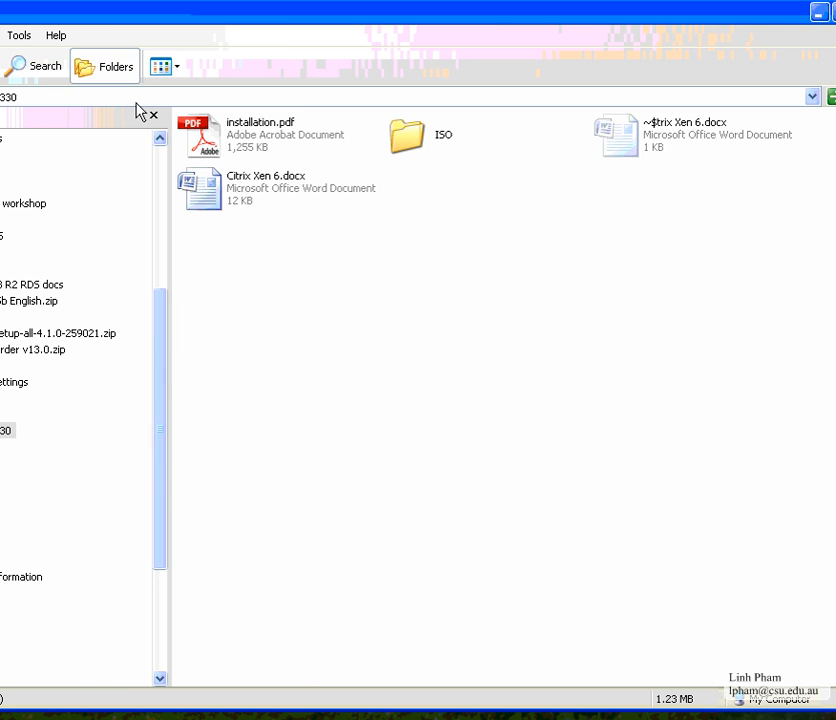
left_click_drag(150, 20, 287, 79)
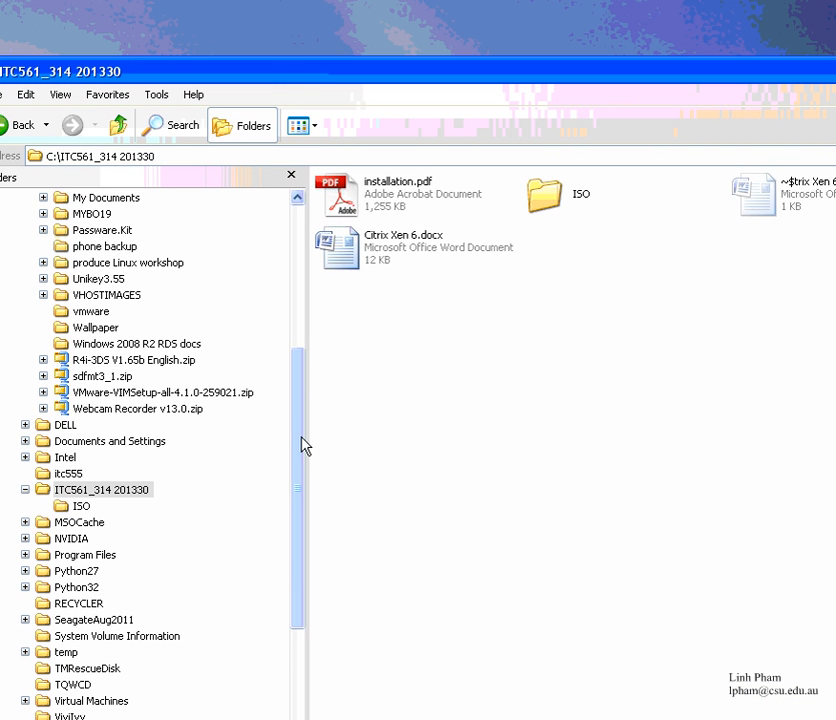
left_click_drag(297, 458, 298, 368)
left_click(81, 245)
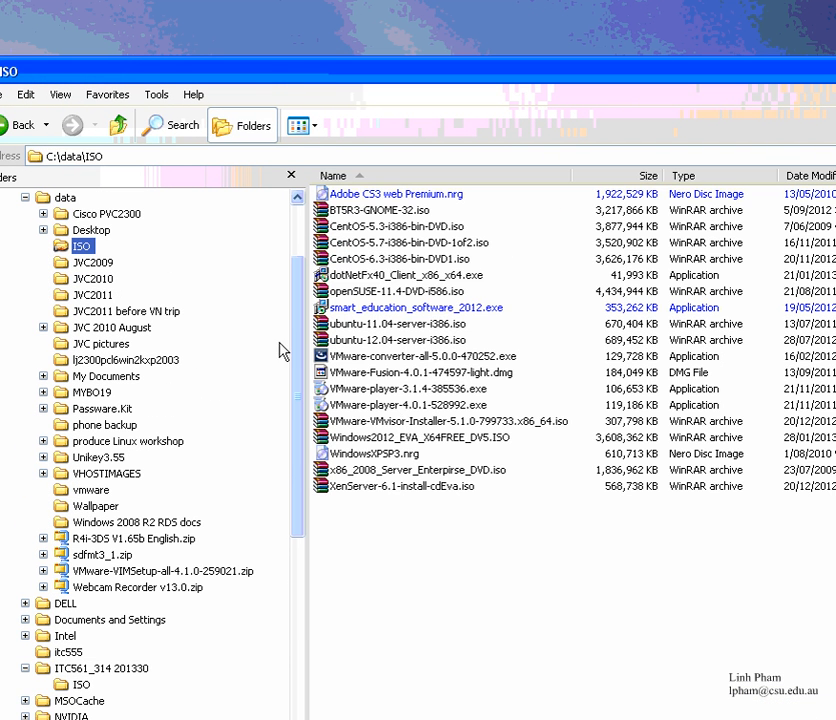
left_click(389, 277)
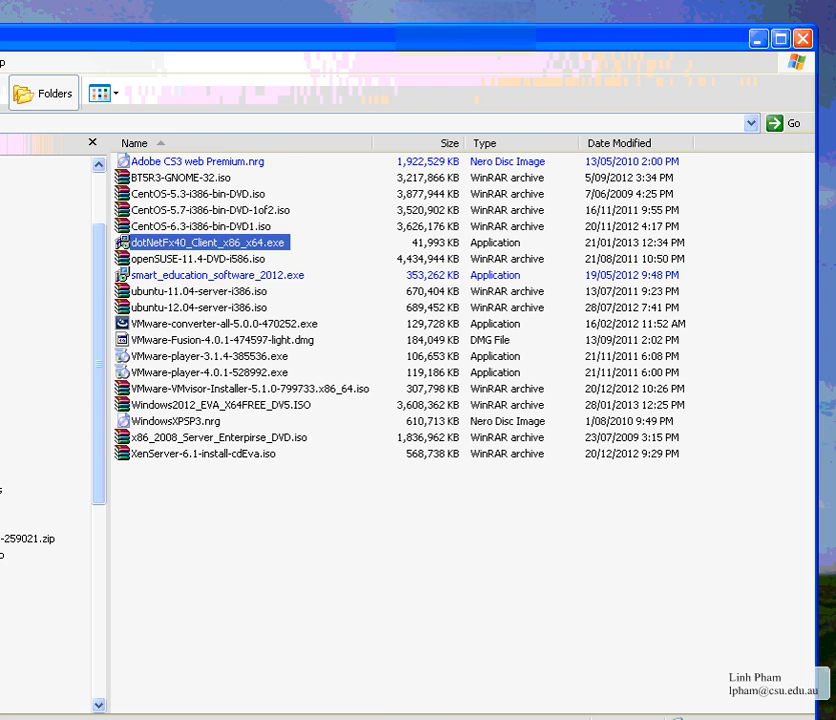
left_click(205, 718)
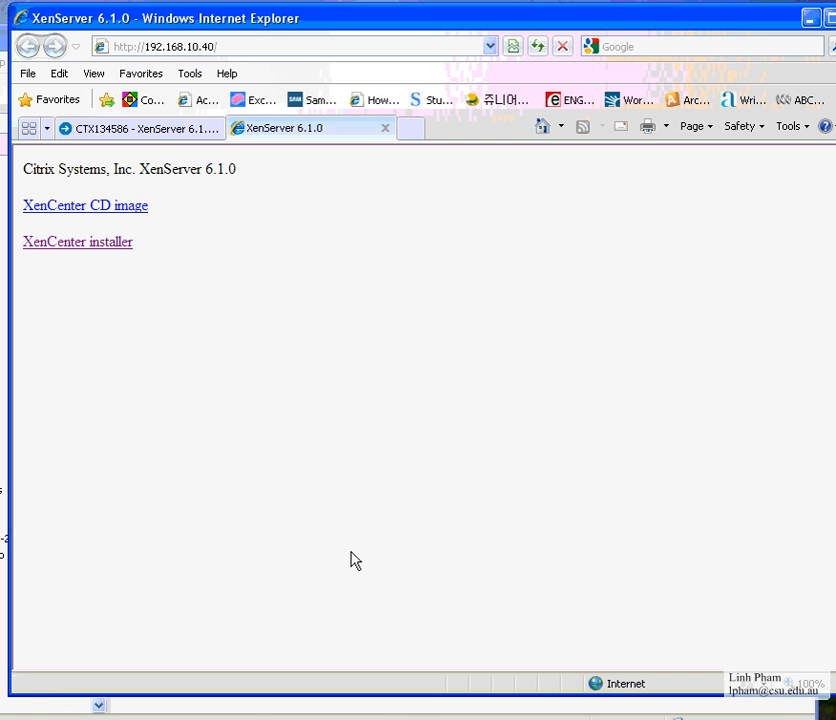
Minimize the browser and file window, launch Citrix XenCenter from its desktop shortcut, and move it right
left_click(810, 18)
left_click(758, 40)
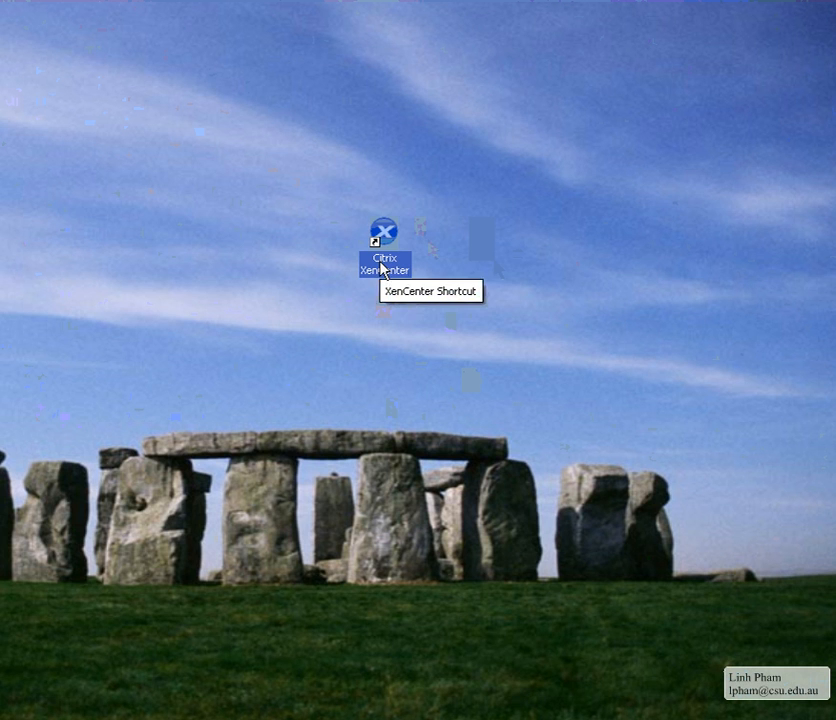
left_click(308, 717)
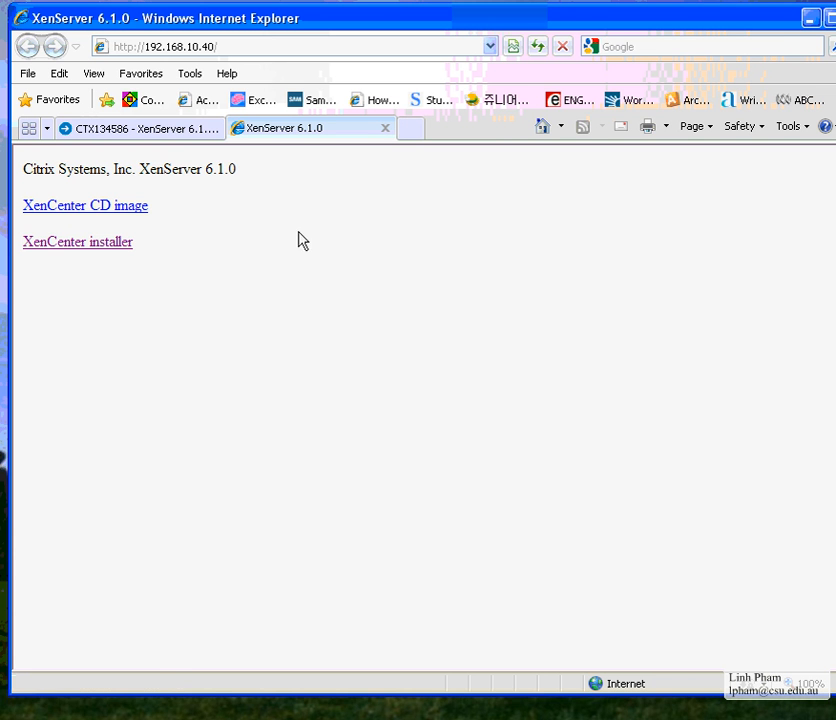
left_click(809, 19)
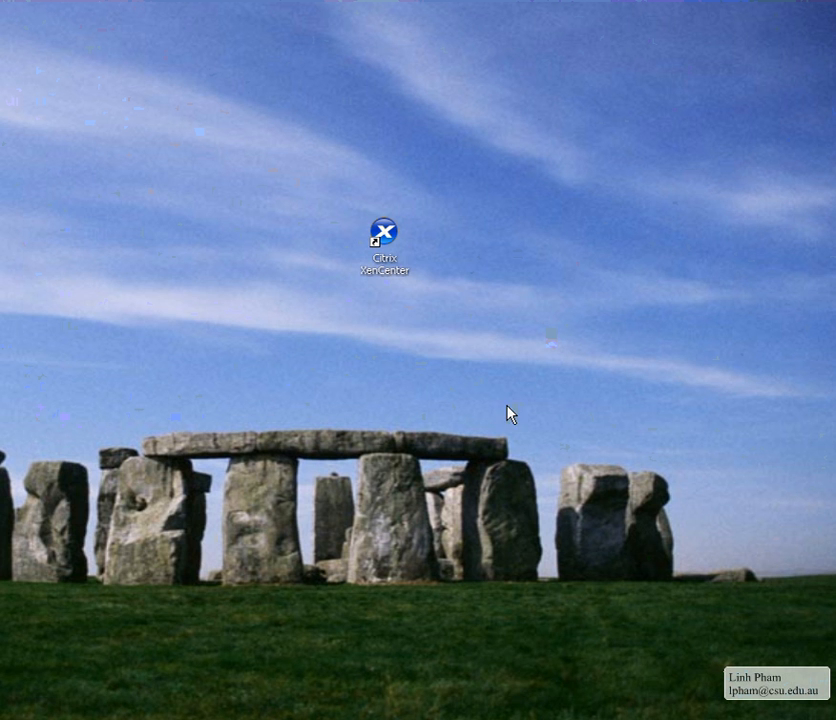
left_click(412, 272)
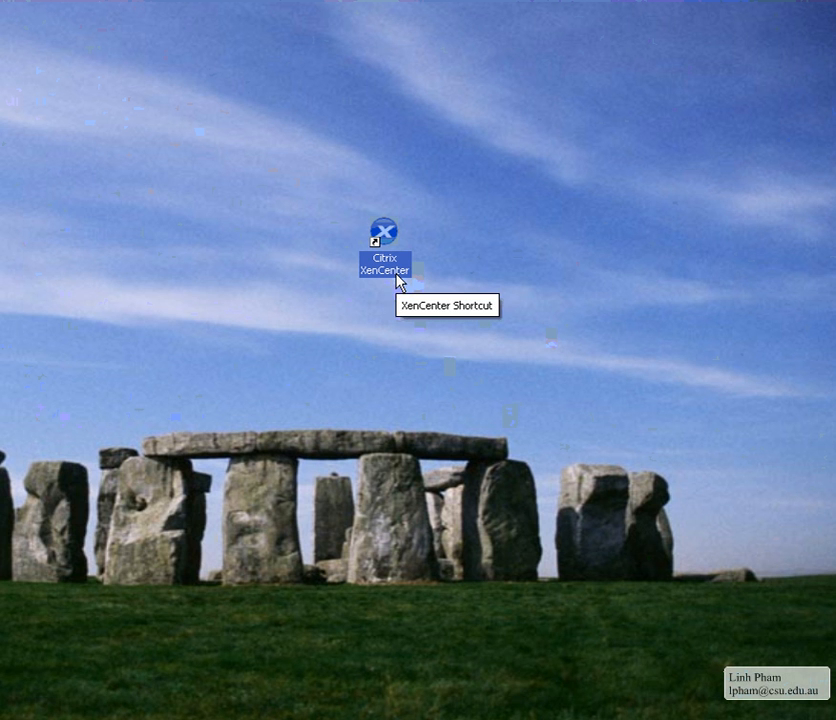
double_click(398, 281)
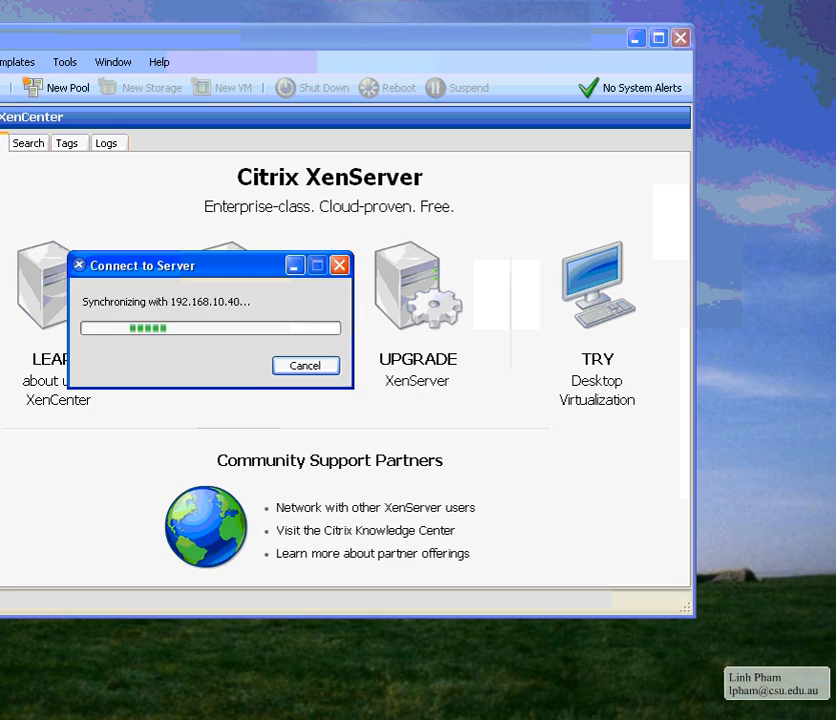
left_click_drag(222, 46, 484, 12)
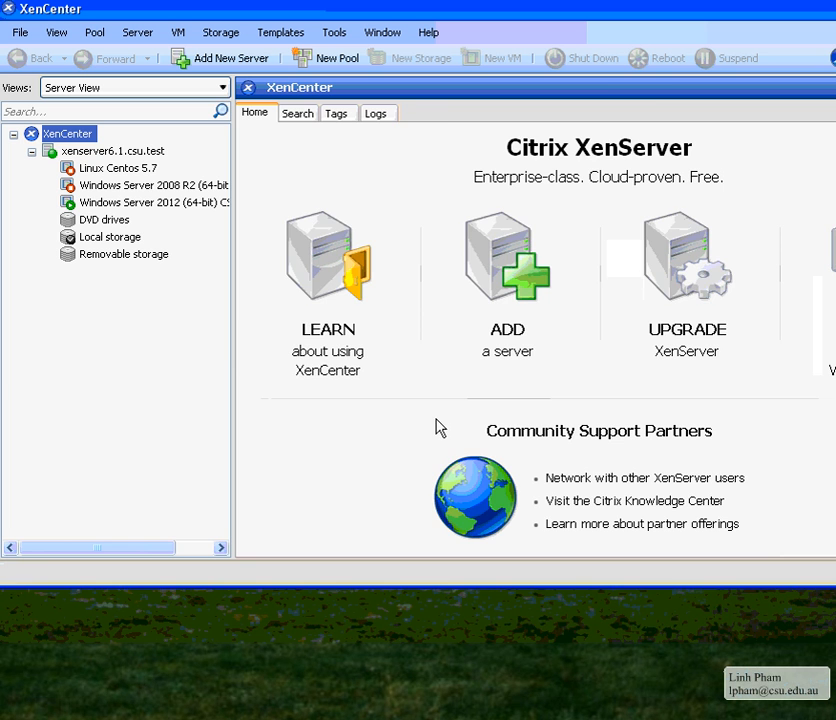
Inspect the Linux Centos 5.7 and Windows Server 2012 VMs and the server overview, then switch to Word
left_click(140, 169)
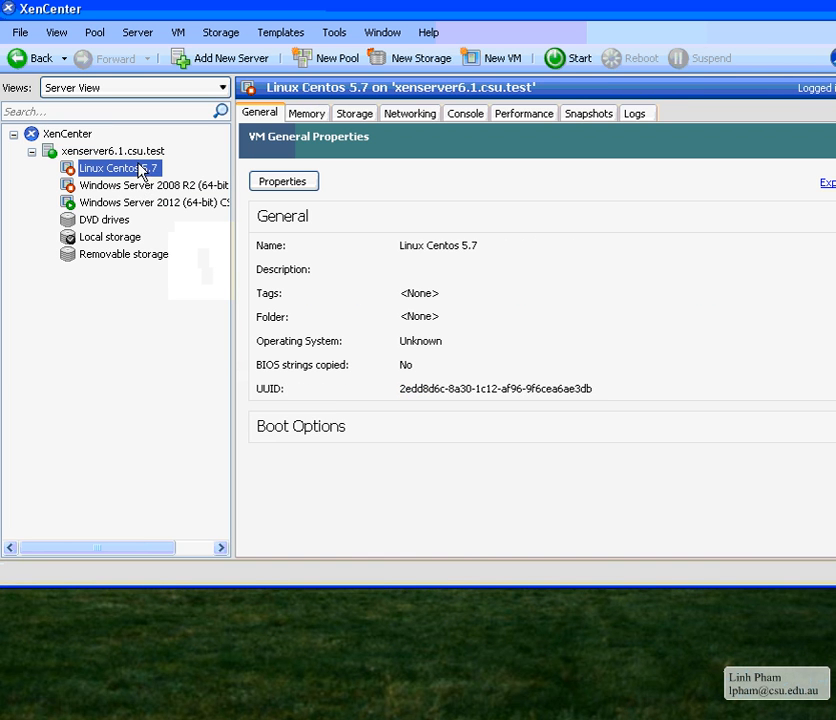
left_click(119, 205)
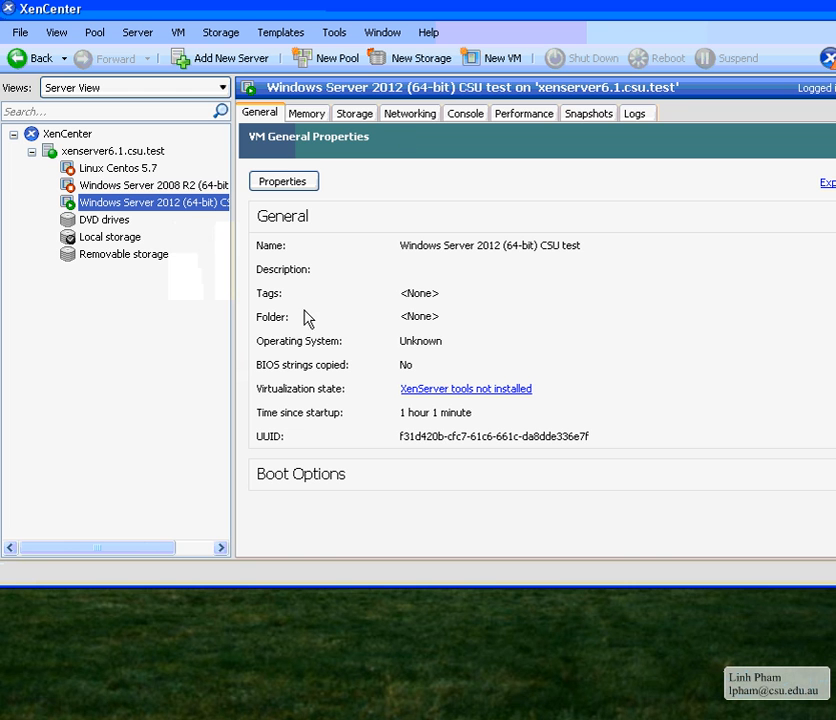
left_click(137, 152)
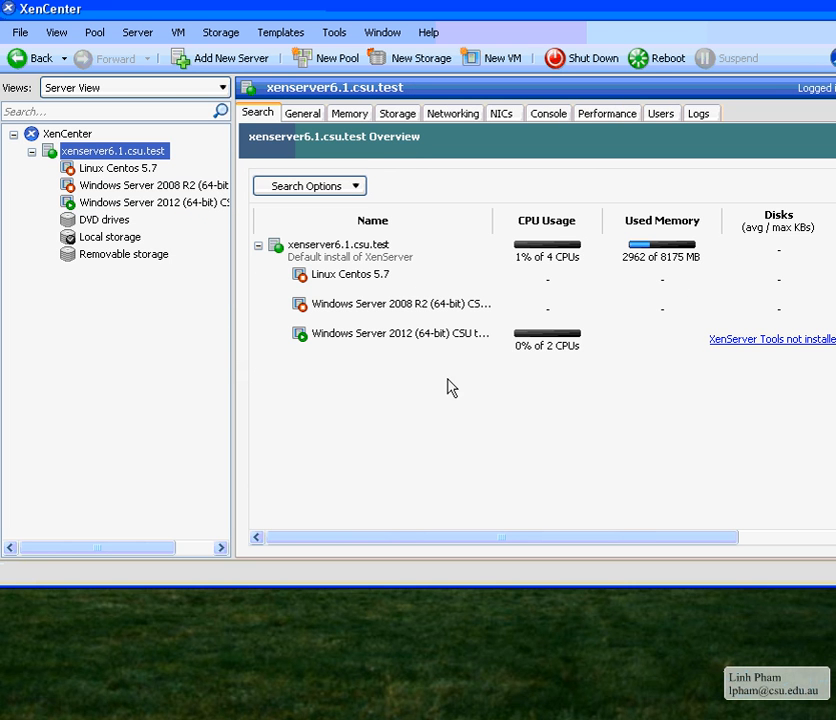
left_click(358, 337)
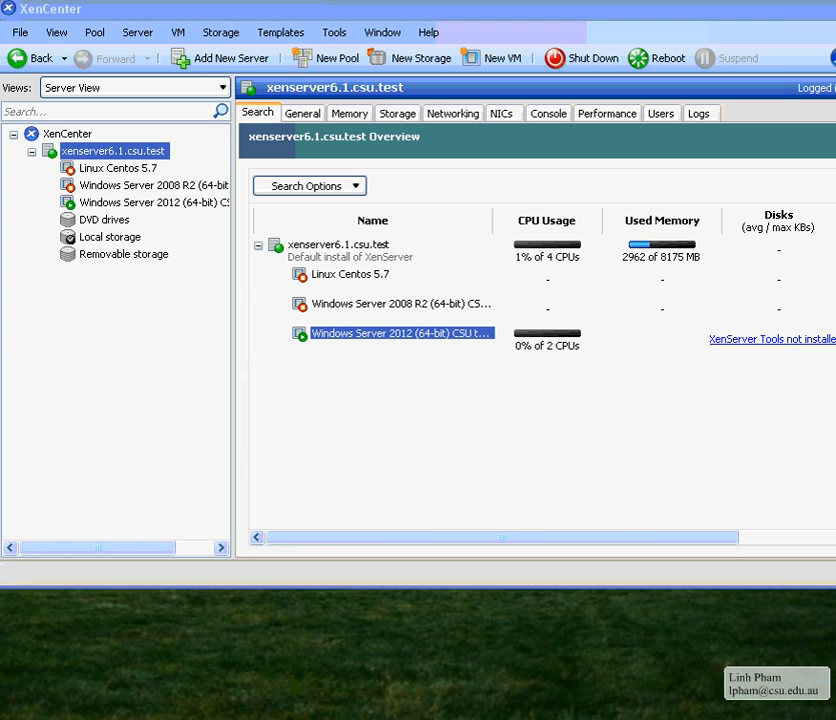
key("alt+Tab")
left_click(233, 338)
Highlight 'Make ISO', the external USB plug line and 'Xen server' in the notes, then return to XenCenter
double_click(234, 321)
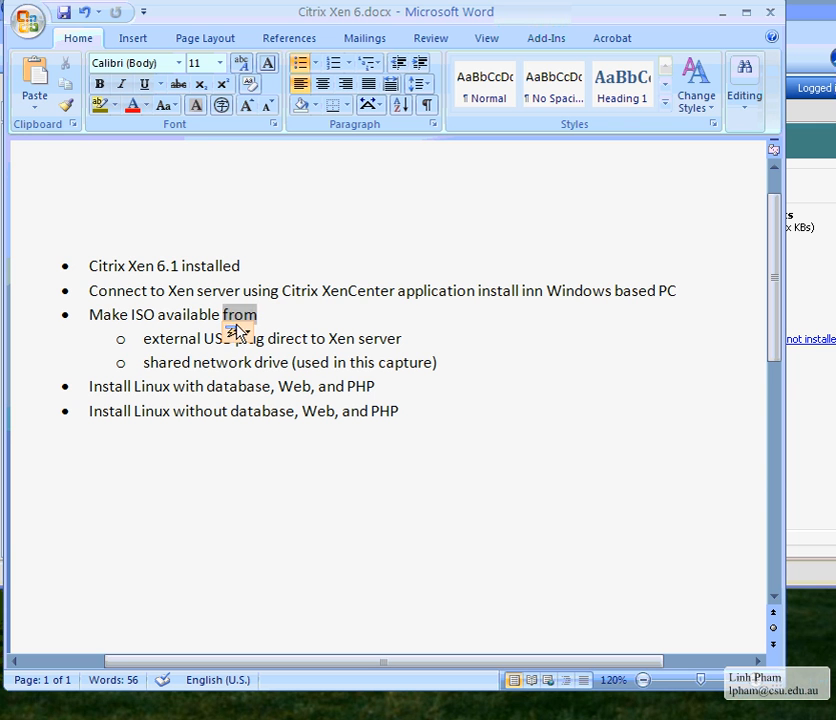
left_click(129, 315)
left_click_drag(156, 317, 125, 325)
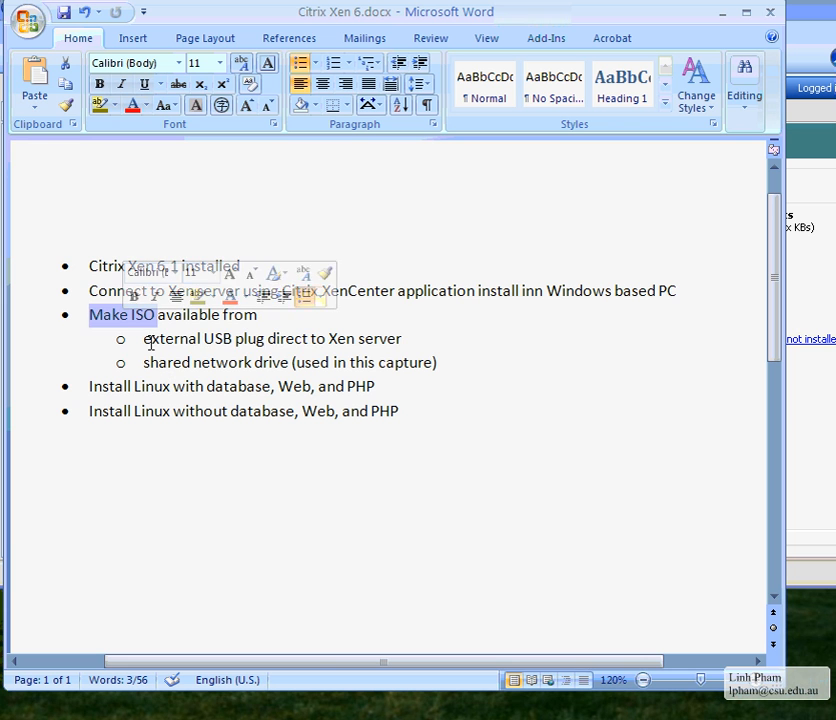
left_click_drag(145, 340, 508, 356)
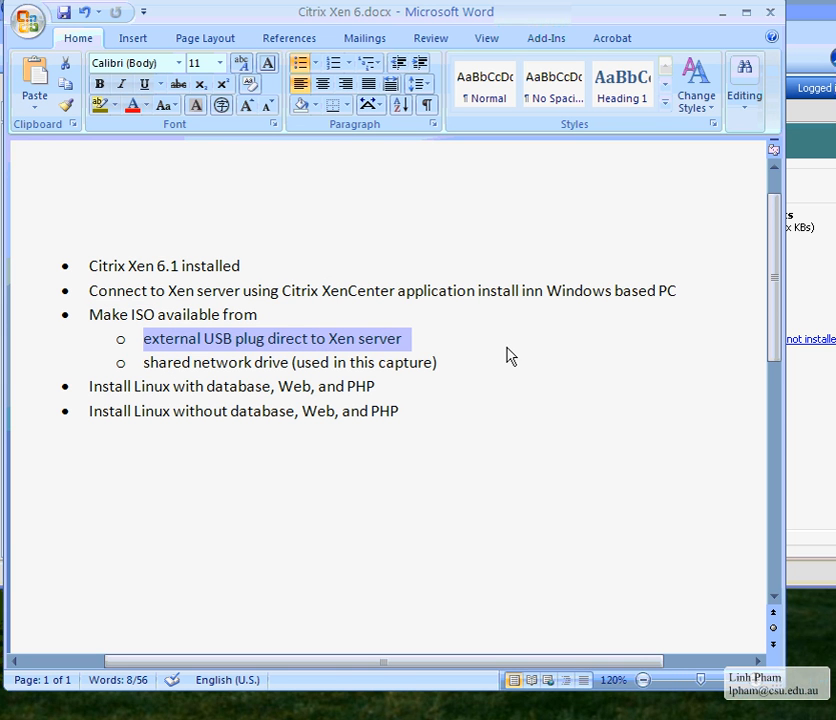
left_click(200, 341)
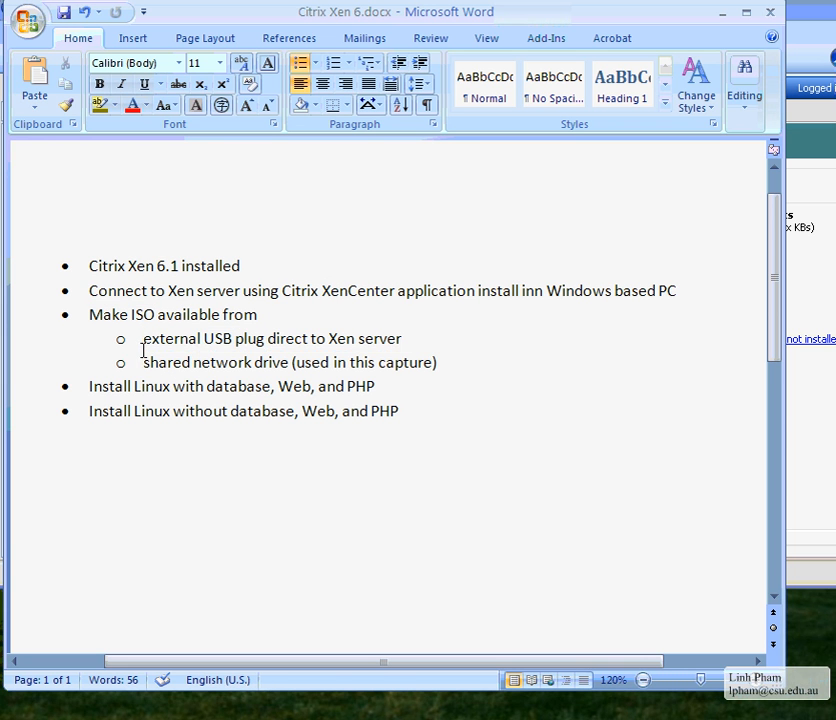
left_click_drag(143, 351, 390, 350)
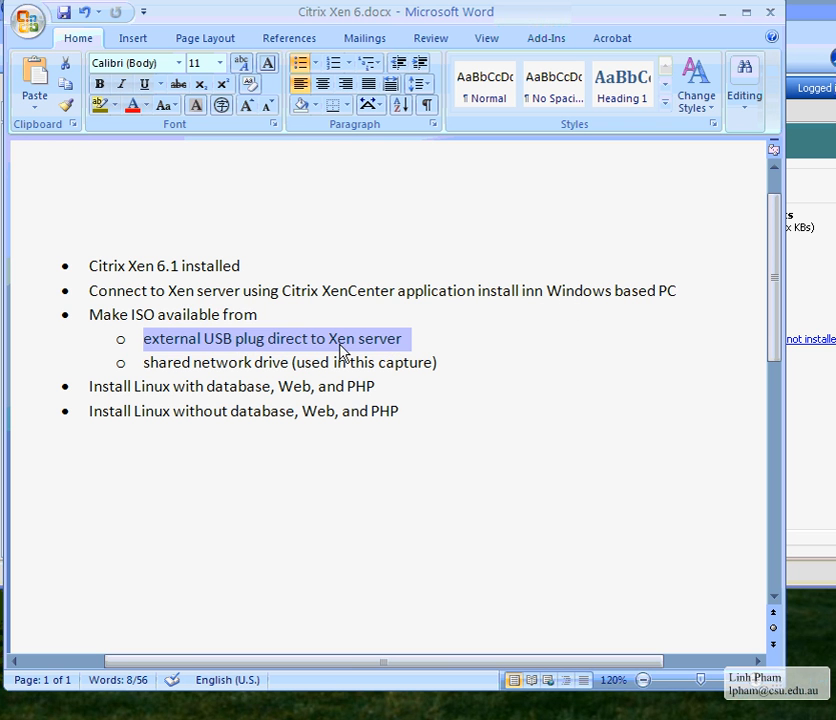
left_click_drag(330, 339, 401, 338)
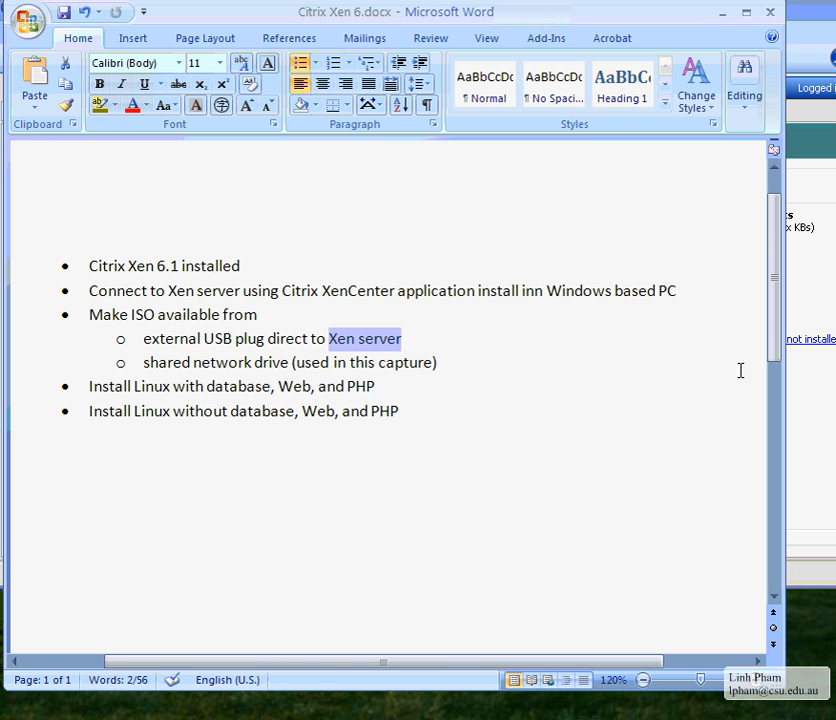
left_click(815, 425)
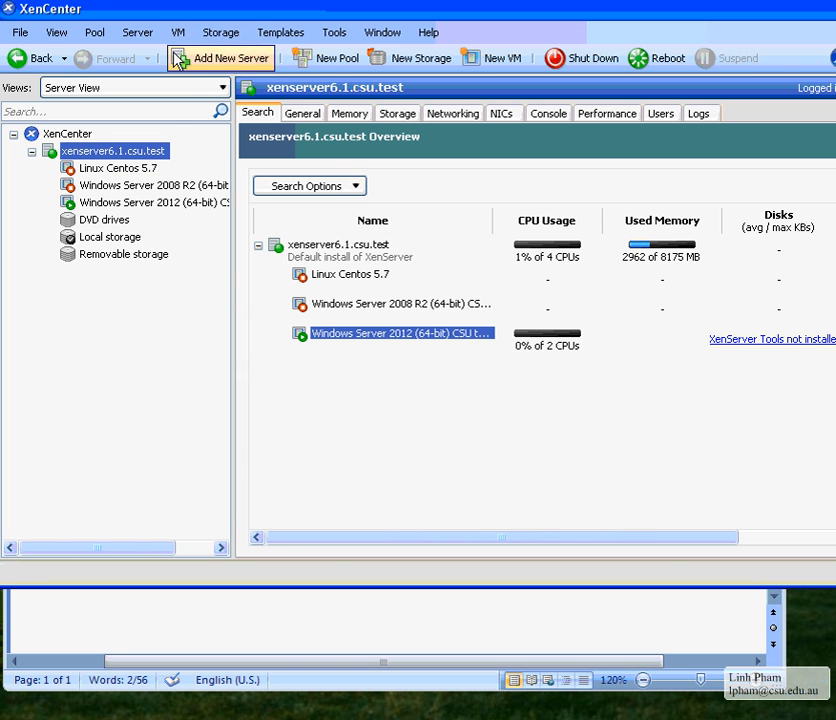
left_click(220, 33)
mouse_move(120, 36)
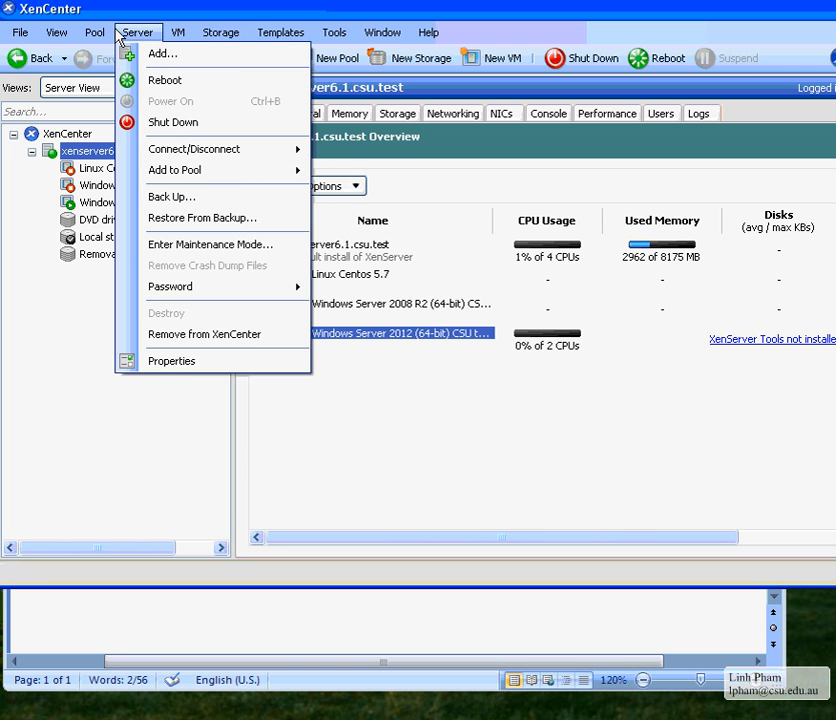
left_click(186, 362)
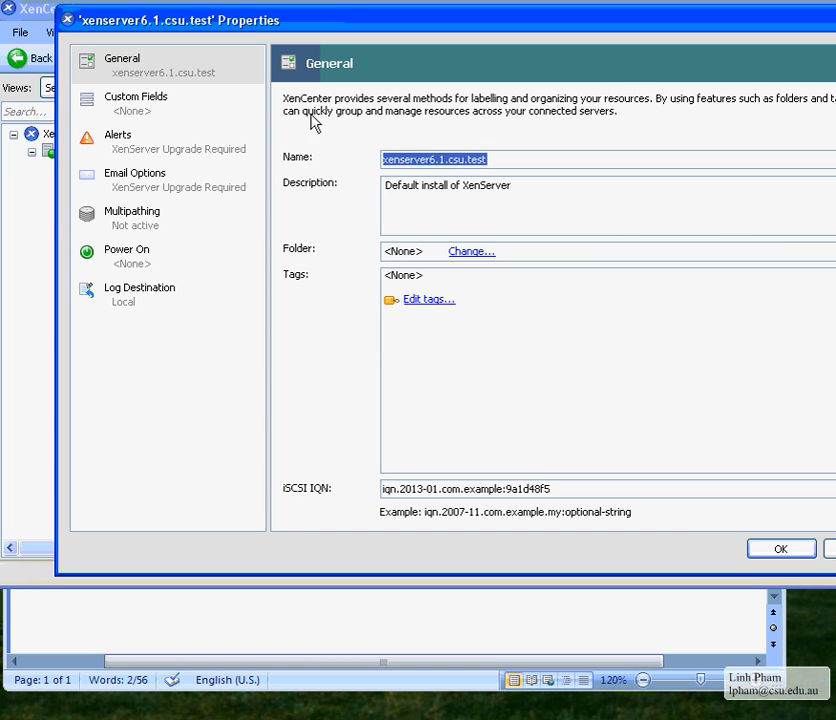
left_click(830, 549)
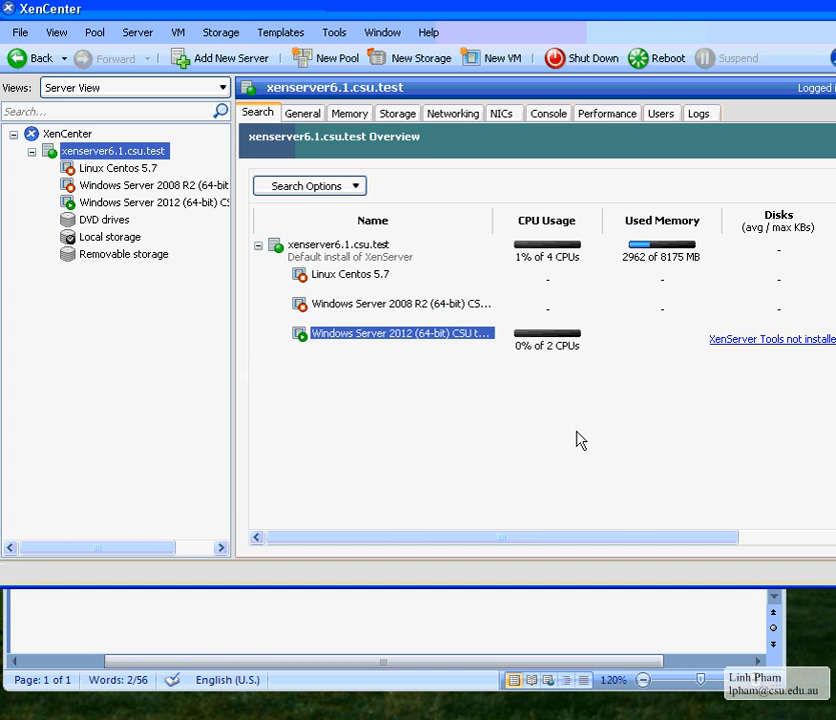
right_click(111, 152)
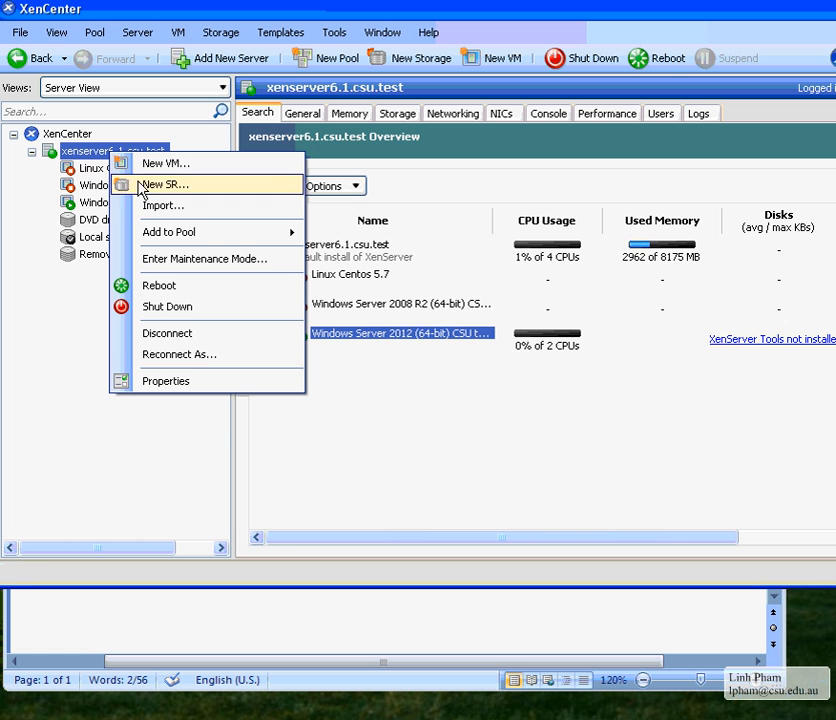
left_click(72, 148)
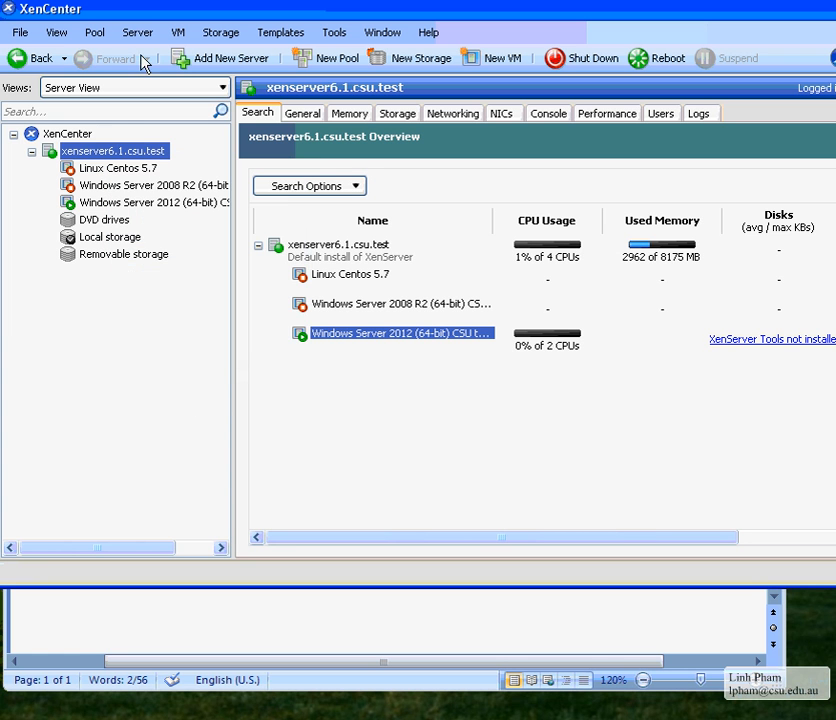
right_click(118, 152)
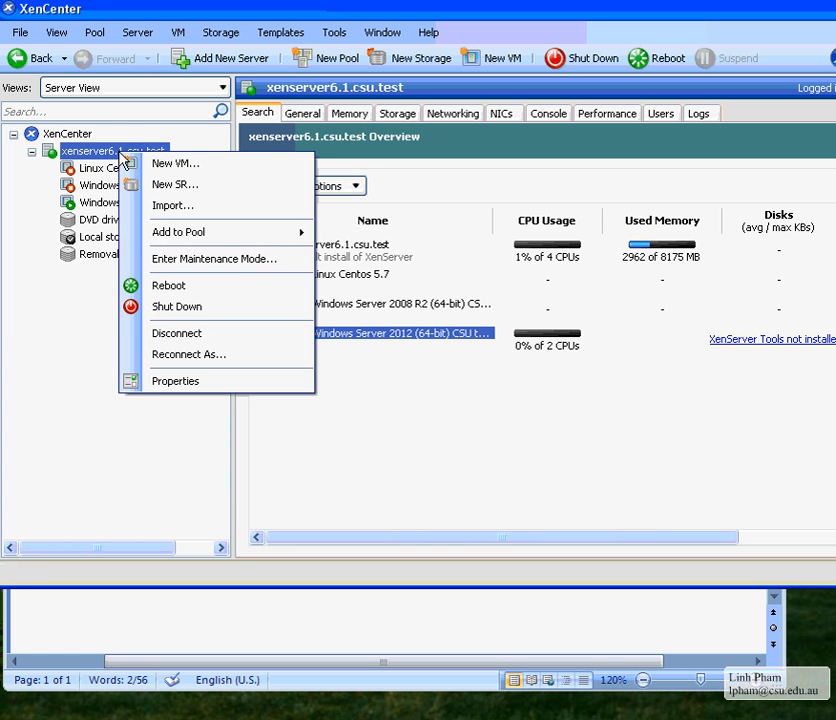
Disconnect the server and fill the Add New Server dialog with 192.168.10.40, user root and the password
left_click(202, 341)
left_click(136, 33)
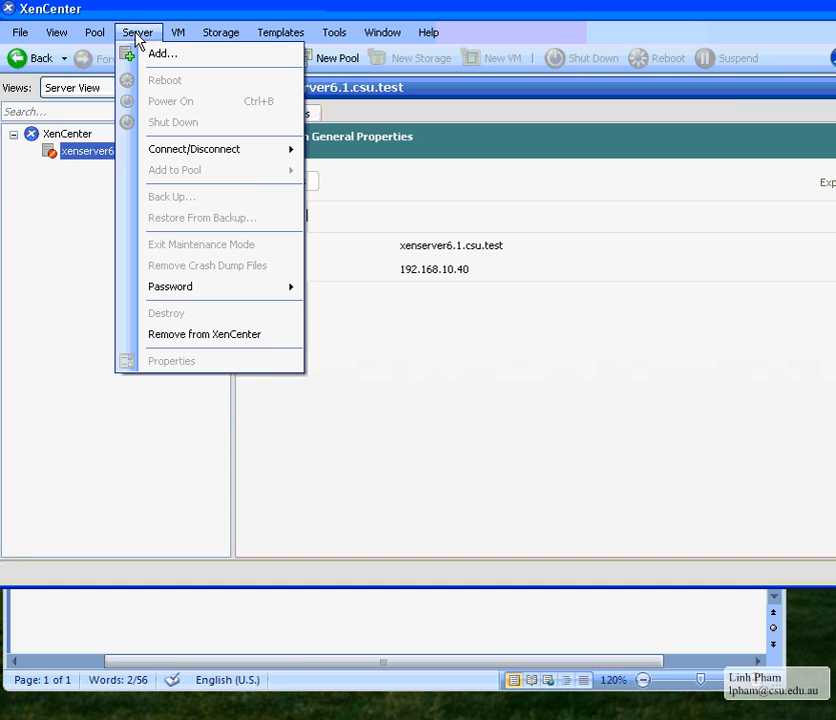
left_click(160, 54)
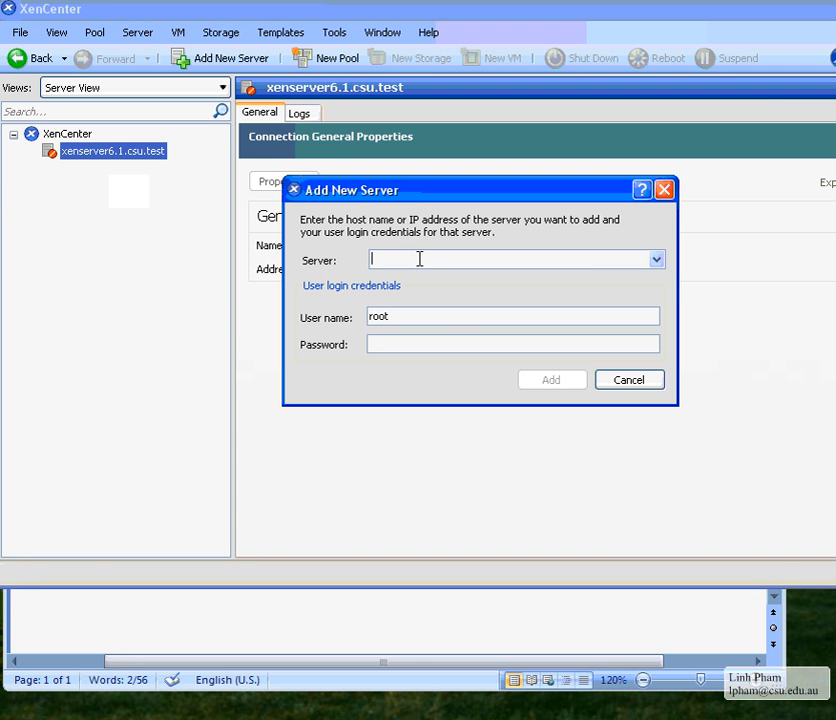
left_click(656, 260)
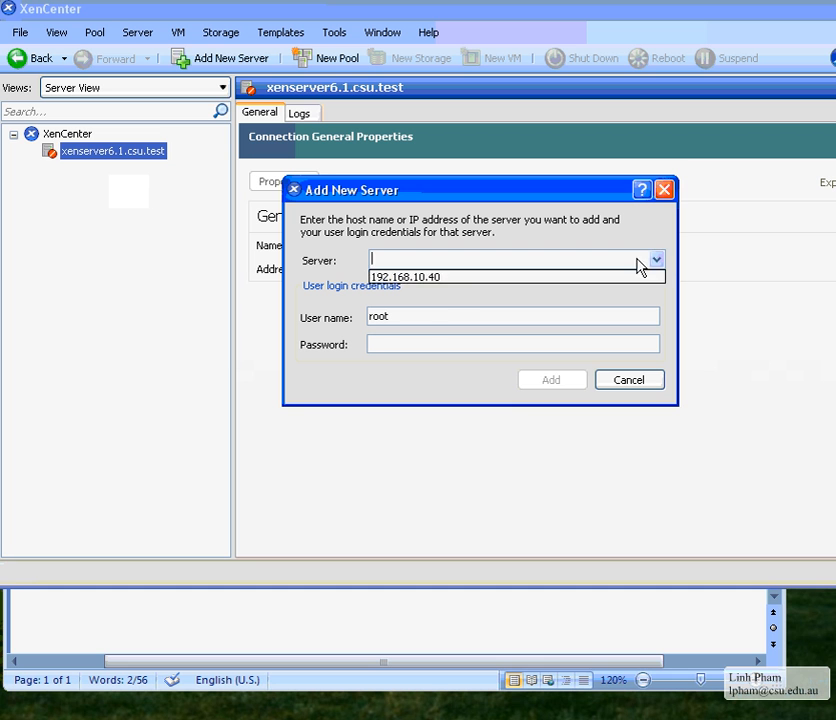
left_click(457, 277)
left_click(423, 346)
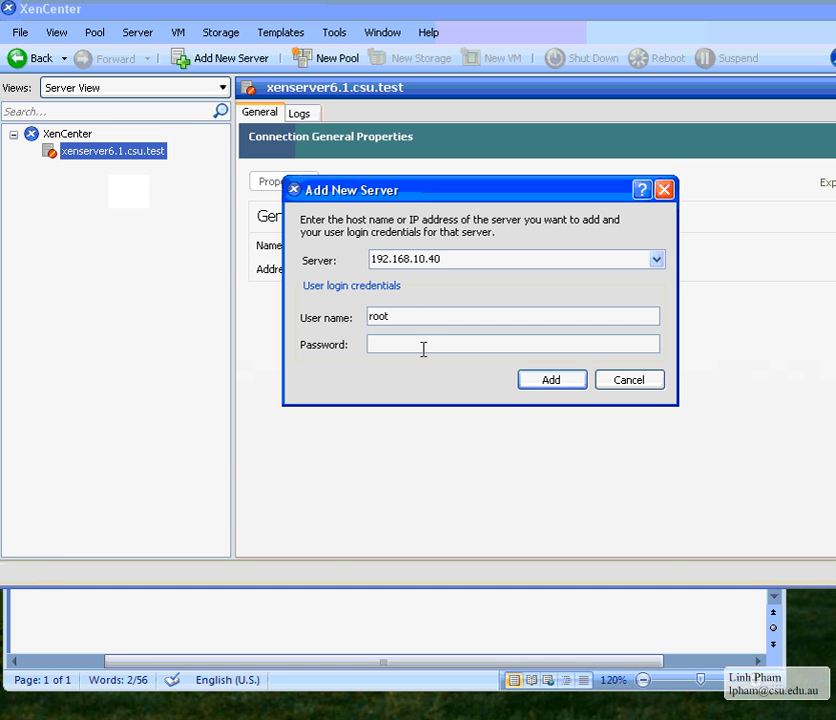
left_click_drag(410, 313, 360, 327)
left_click(403, 343)
type("pa")
Cancel the Add New Server dialog and reconnect xenserver6.1.csu.test from its context menu
left_click(605, 385)
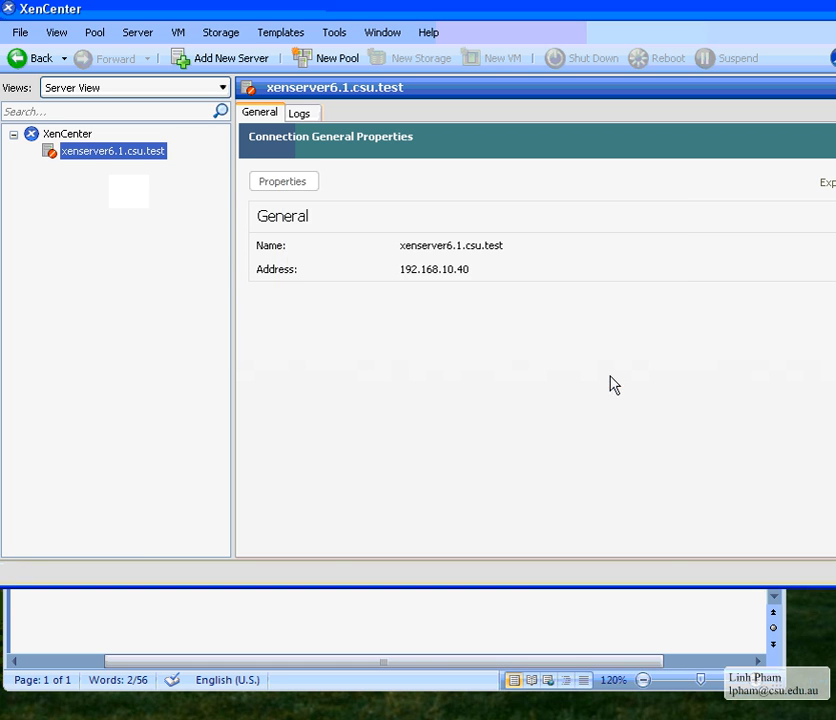
right_click(115, 156)
left_click(164, 162)
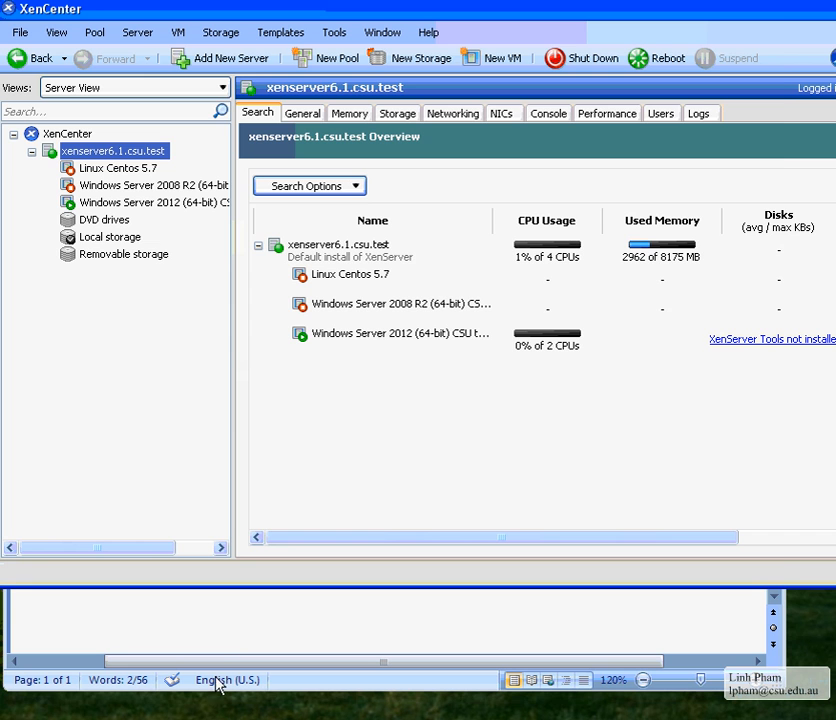
In the Word notes, highlight the Make ISO, external USB plug and shared network drive options
key("alt+Tab")
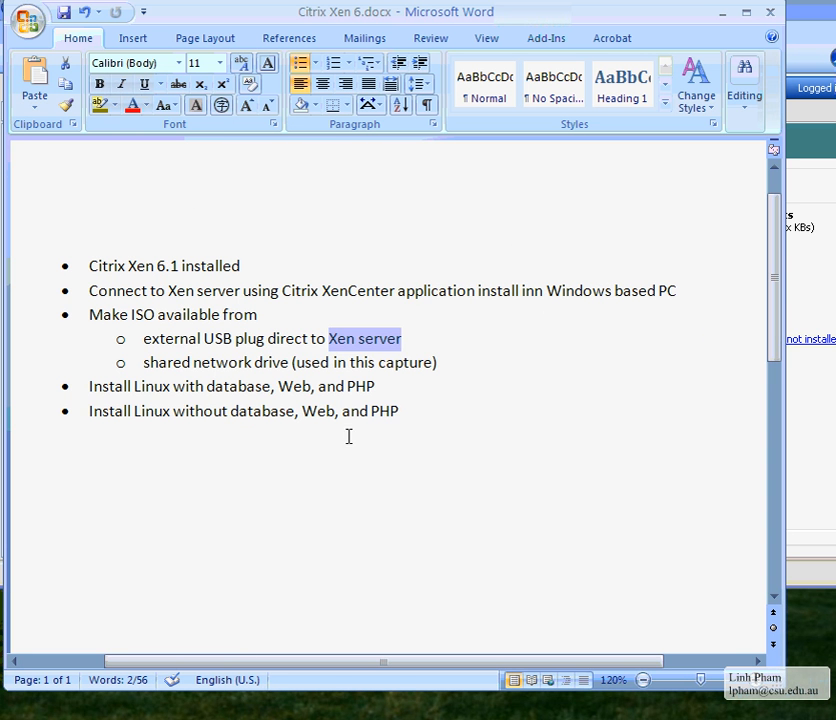
left_click(349, 436)
left_click_drag(155, 347, 326, 340)
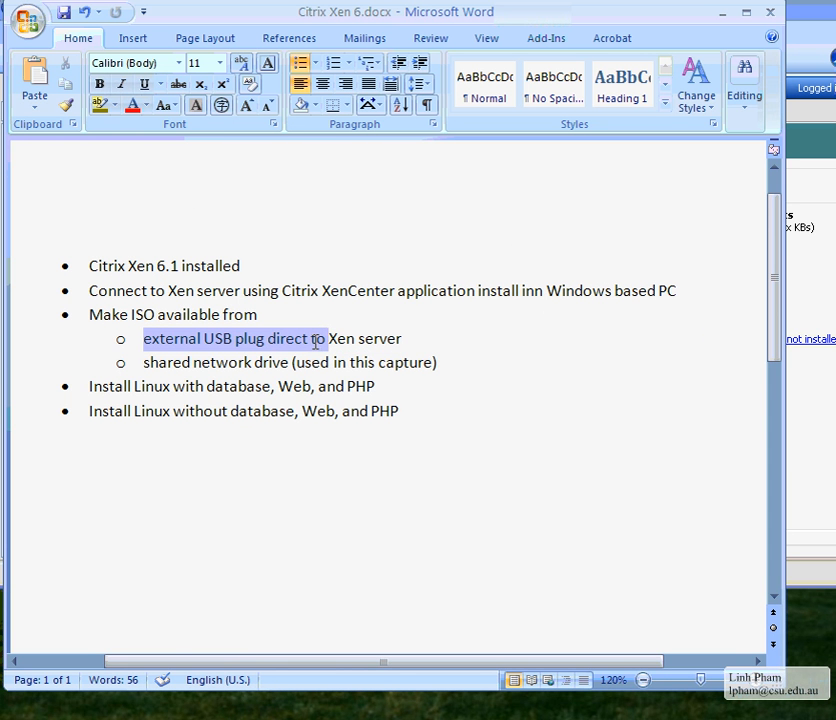
left_click_drag(89, 314, 157, 314)
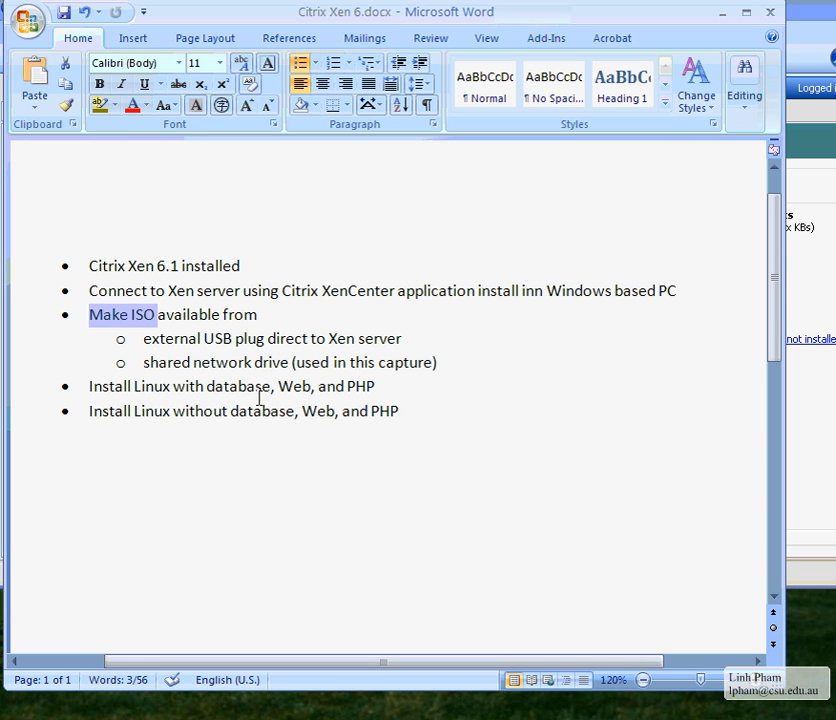
left_click_drag(143, 338, 326, 339)
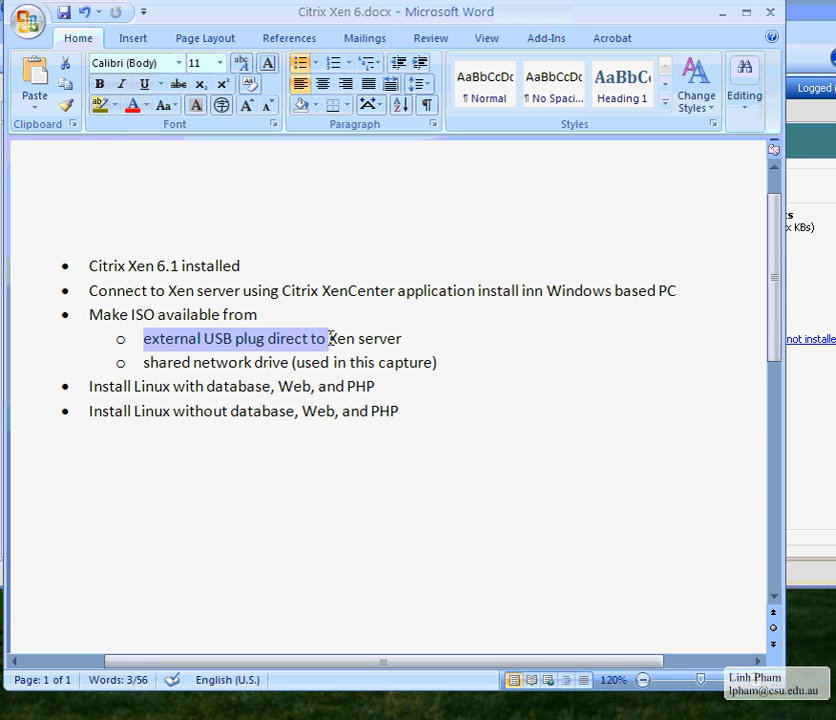
left_click(188, 340)
left_click_drag(166, 340, 306, 338)
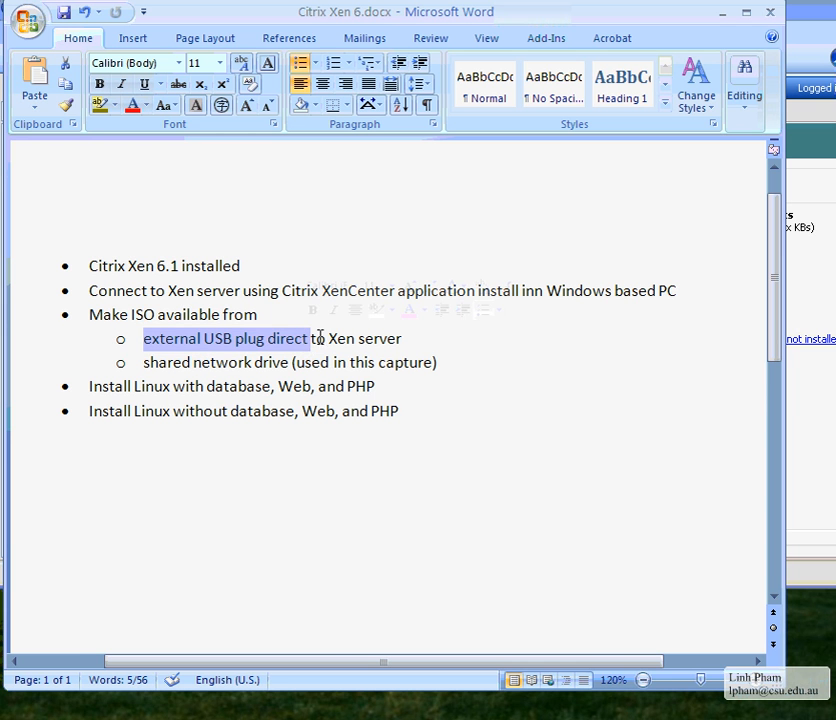
left_click_drag(361, 339, 400, 338)
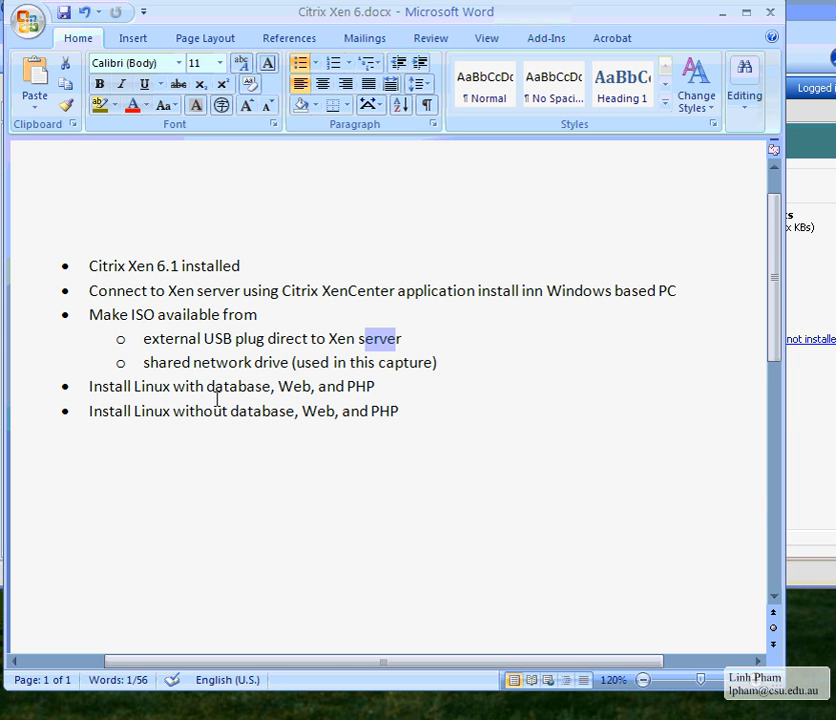
left_click_drag(157, 363, 290, 363)
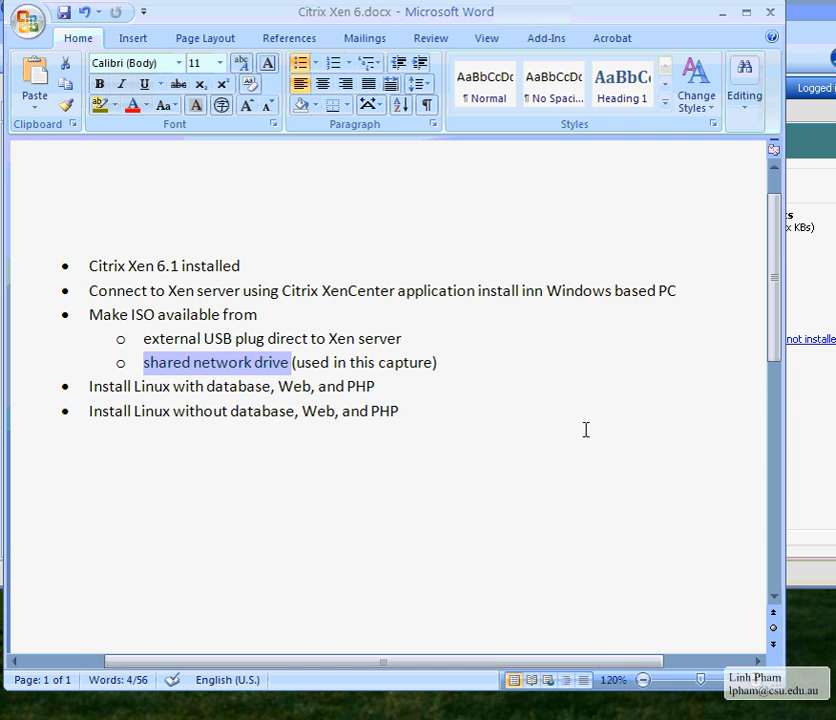
left_click(274, 360)
left_click_drag(172, 360, 394, 377)
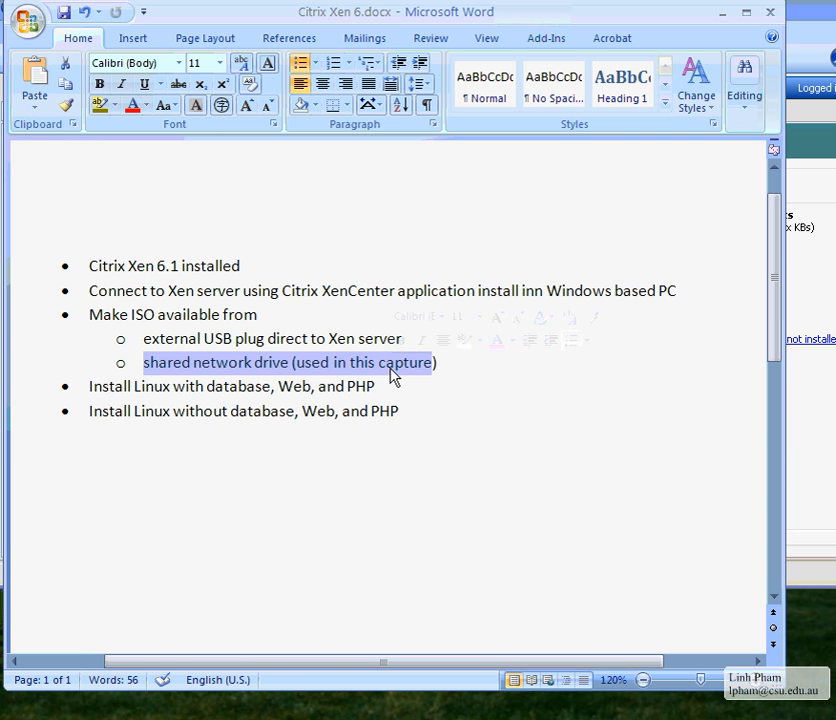
Highlight ISO available, the USB option, Install Linux with database, and the shared network drive used here
left_click_drag(158, 340, 373, 350)
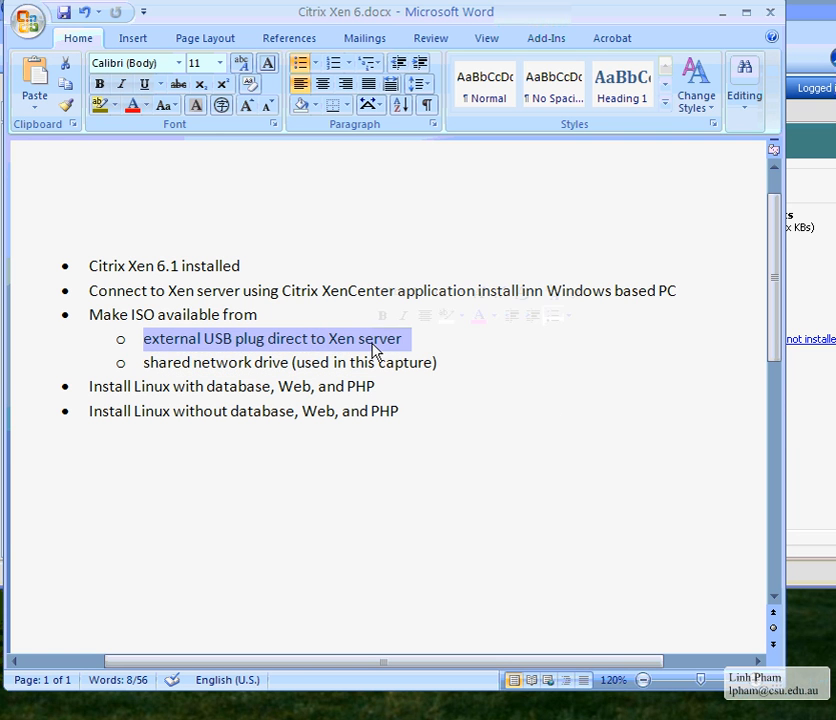
left_click(157, 314)
left_click_drag(131, 314, 222, 314)
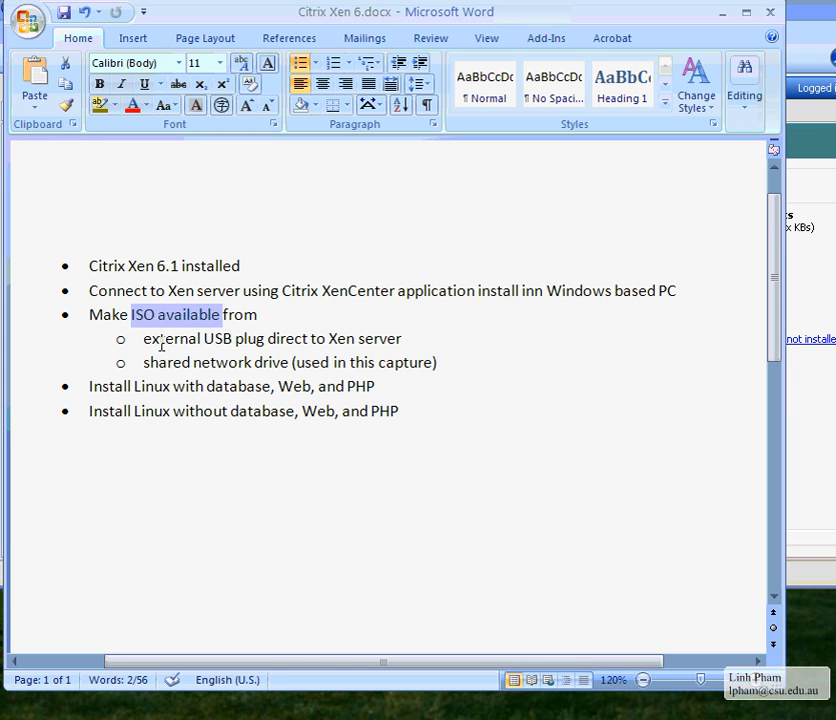
left_click_drag(160, 341, 326, 340)
left_click_drag(168, 362, 328, 366)
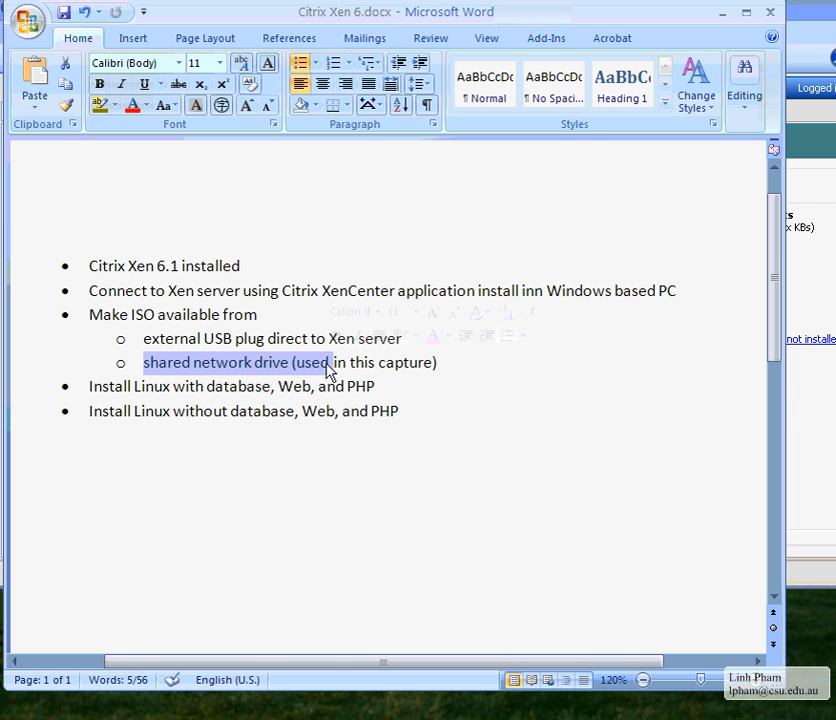
left_click(328, 366)
left_click_drag(168, 364, 384, 364)
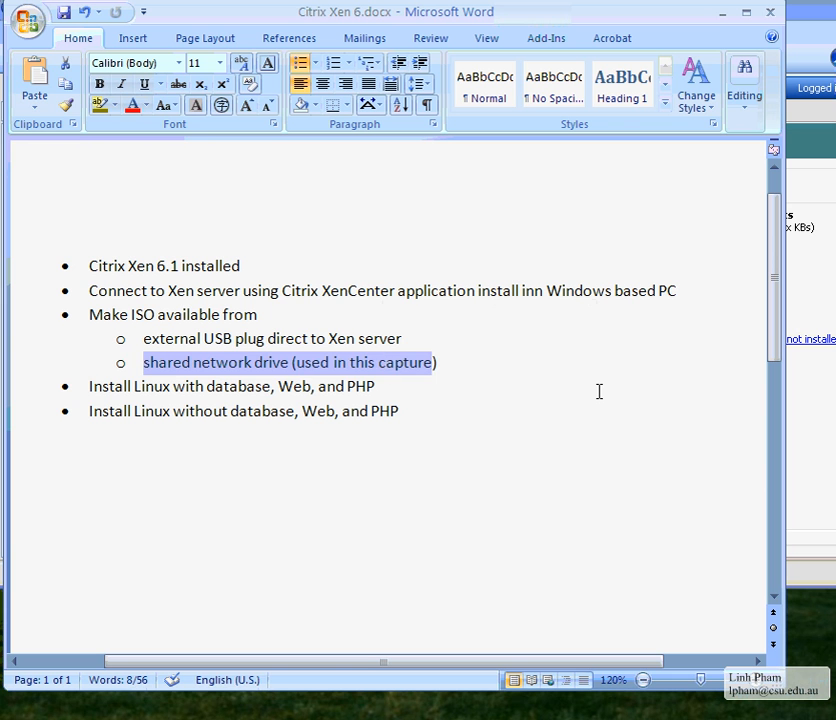
left_click(599, 391)
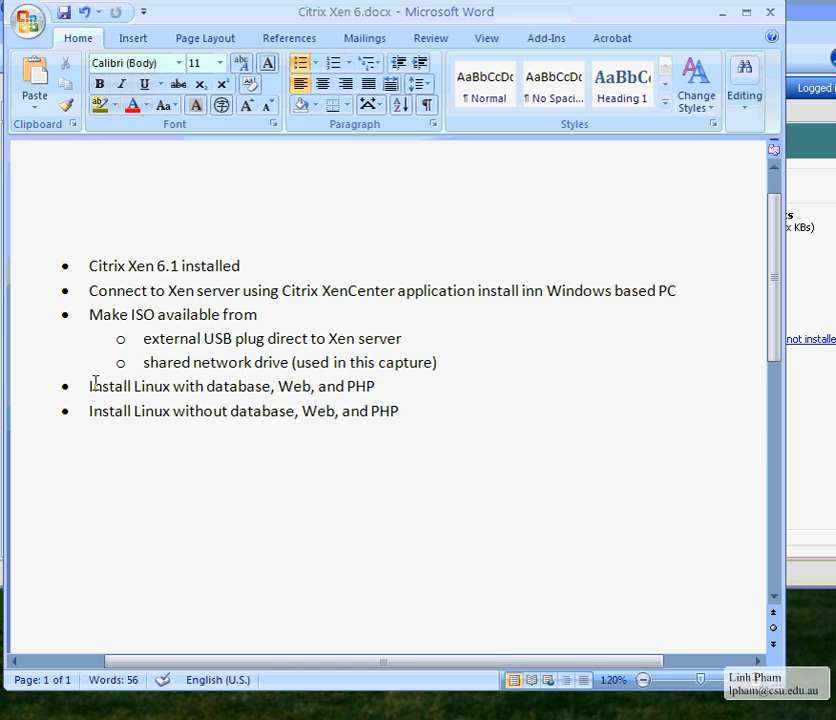
left_click_drag(93, 386, 237, 393)
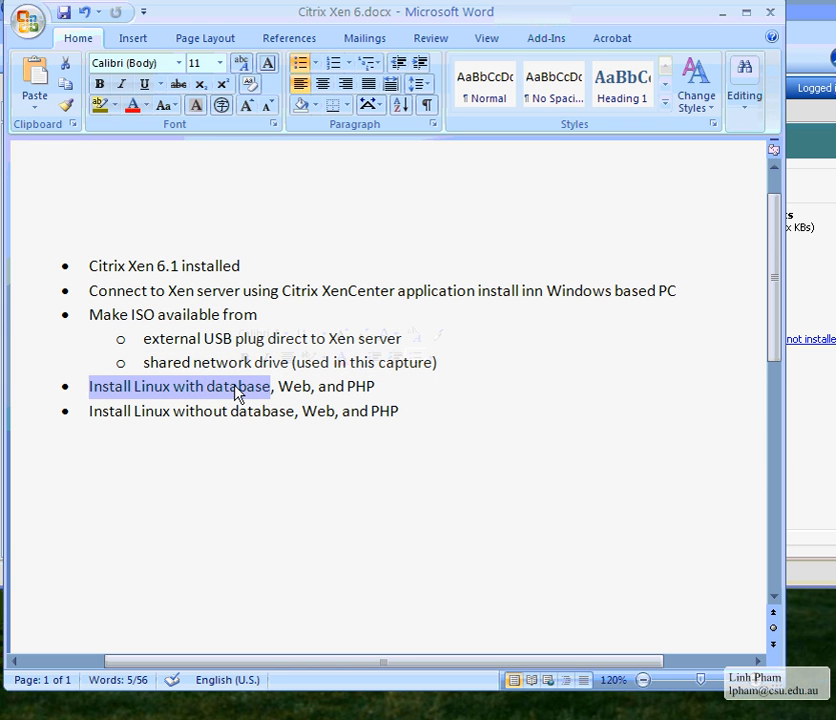
left_click_drag(174, 362, 286, 363)
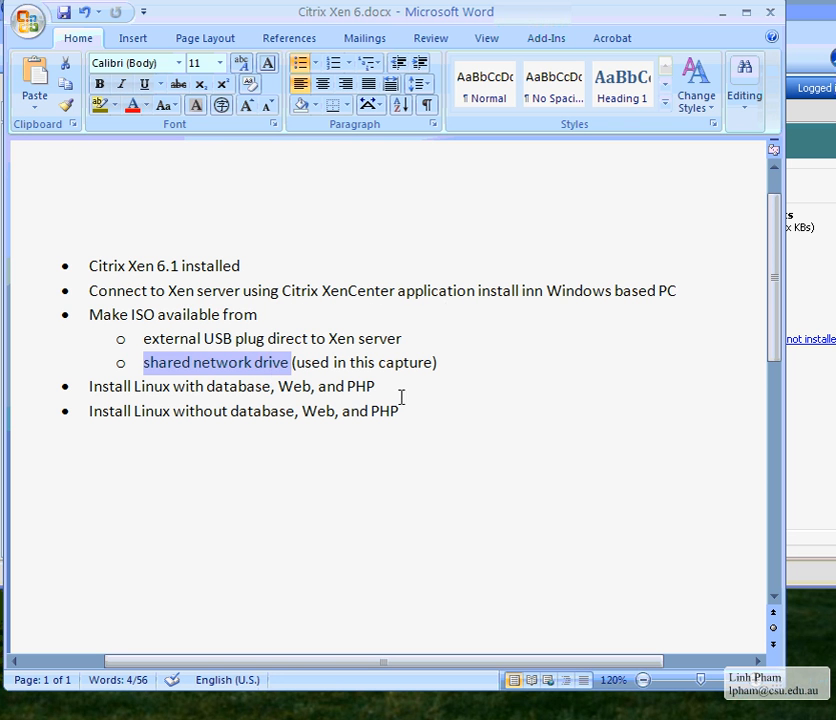
left_click_drag(177, 362, 280, 364)
Return to XenCenter, nudge its window down slightly, and open the Storage menu
key("alt+Tab")
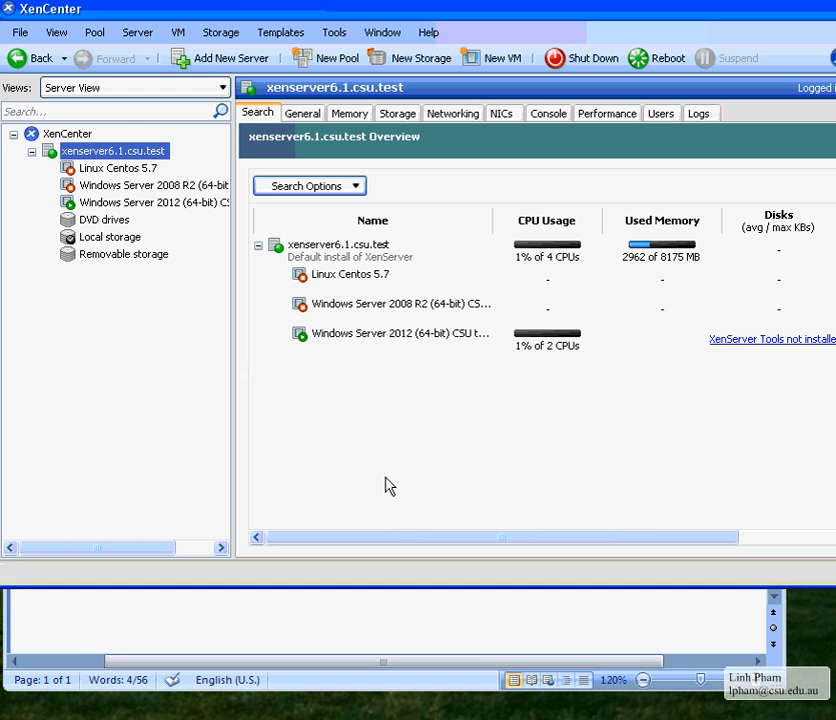
left_click_drag(224, 12, 237, 30)
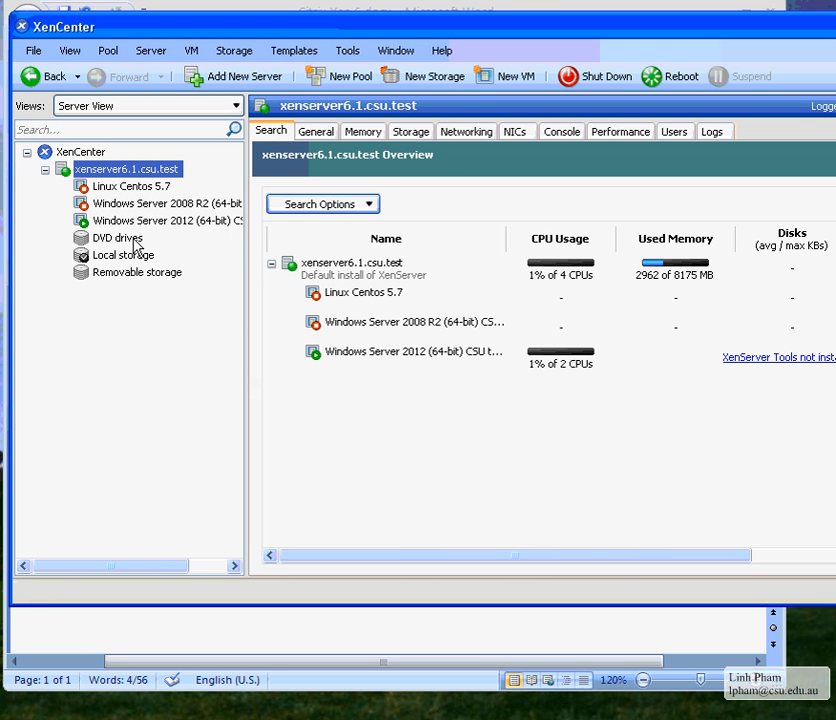
left_click(236, 54)
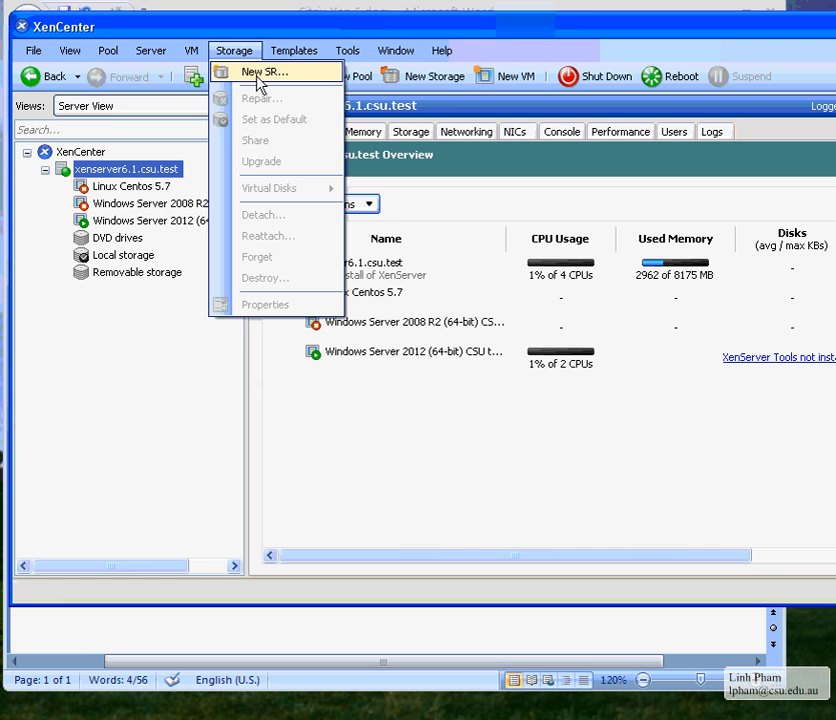
Start a new storage repository, compare the NFS, iSCSI, HBA and StorageLink types, and settle on Windows File Sharing (CIFS) ISO library
left_click(260, 73)
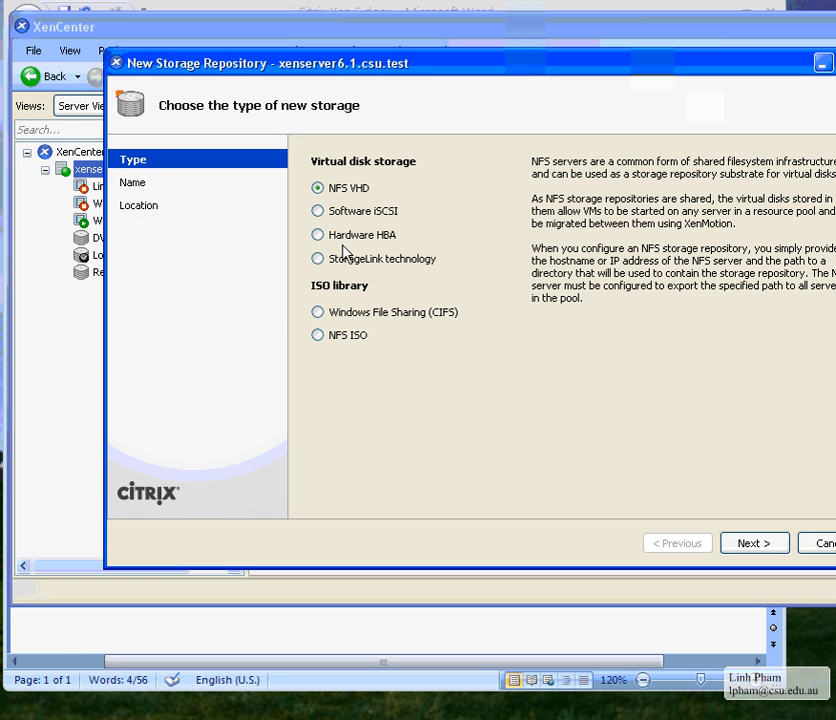
left_click_drag(560, 78, 496, 78)
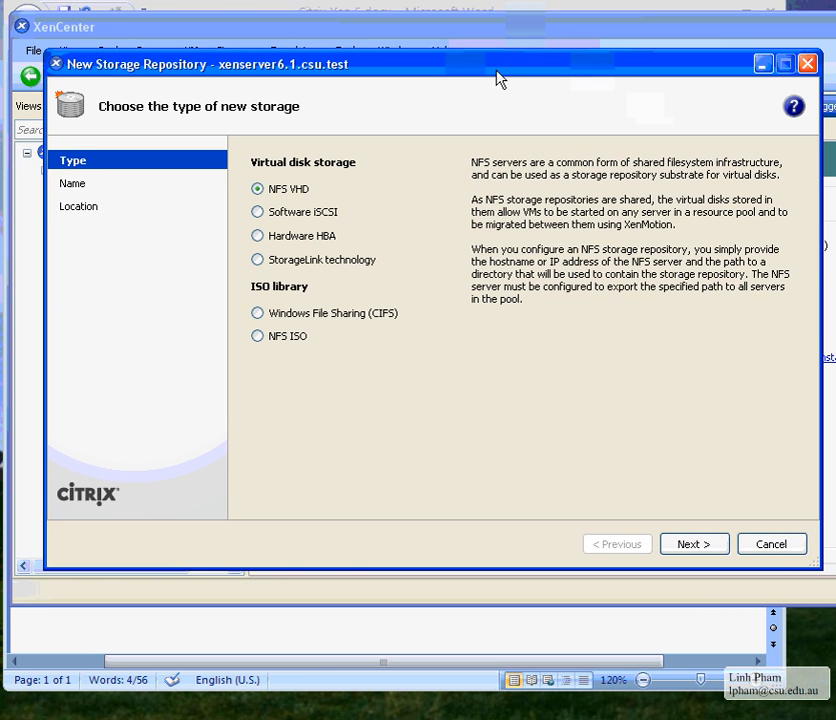
left_click(260, 314)
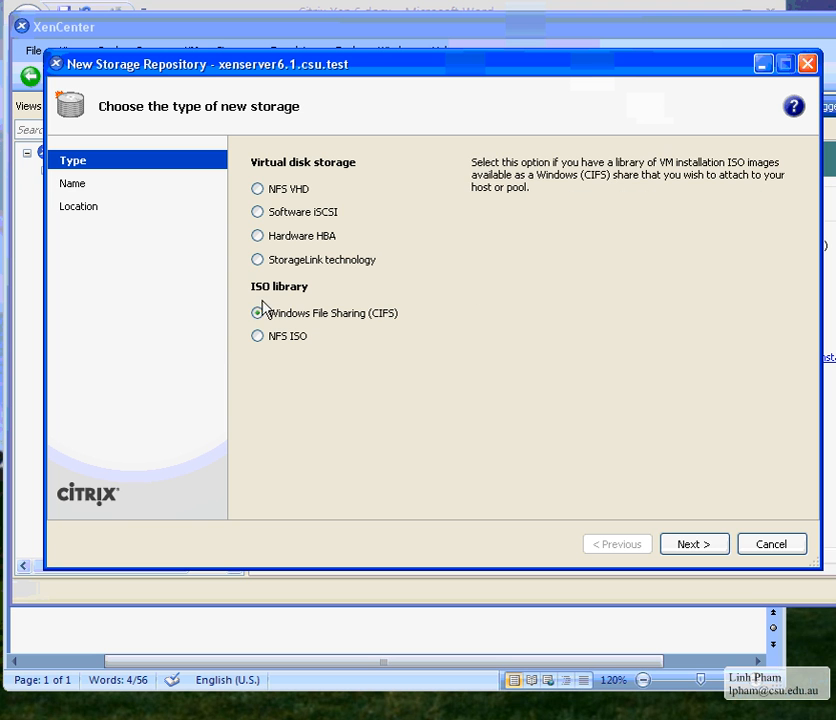
left_click(283, 191)
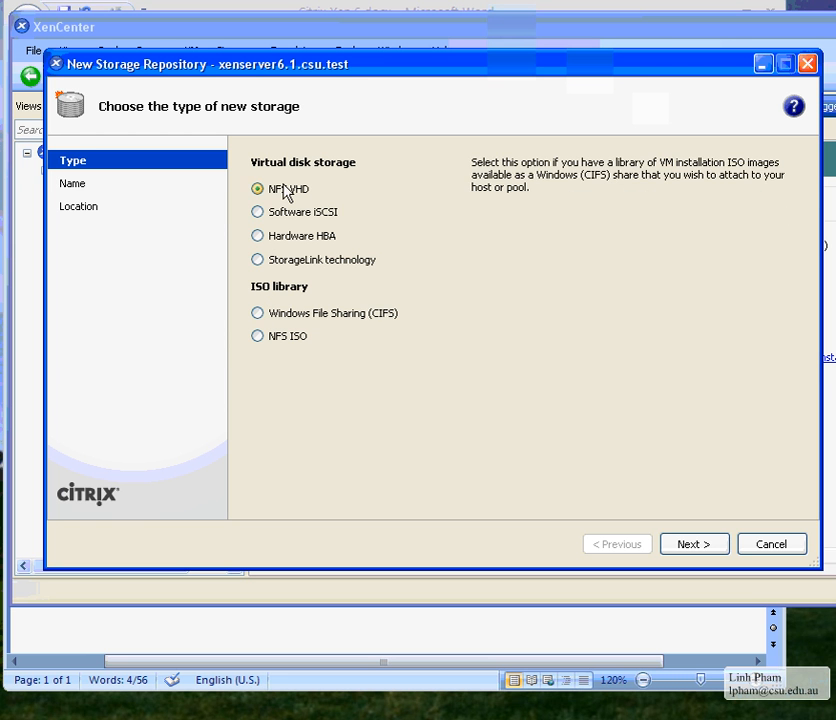
left_click(283, 216)
left_click(285, 237)
left_click(287, 268)
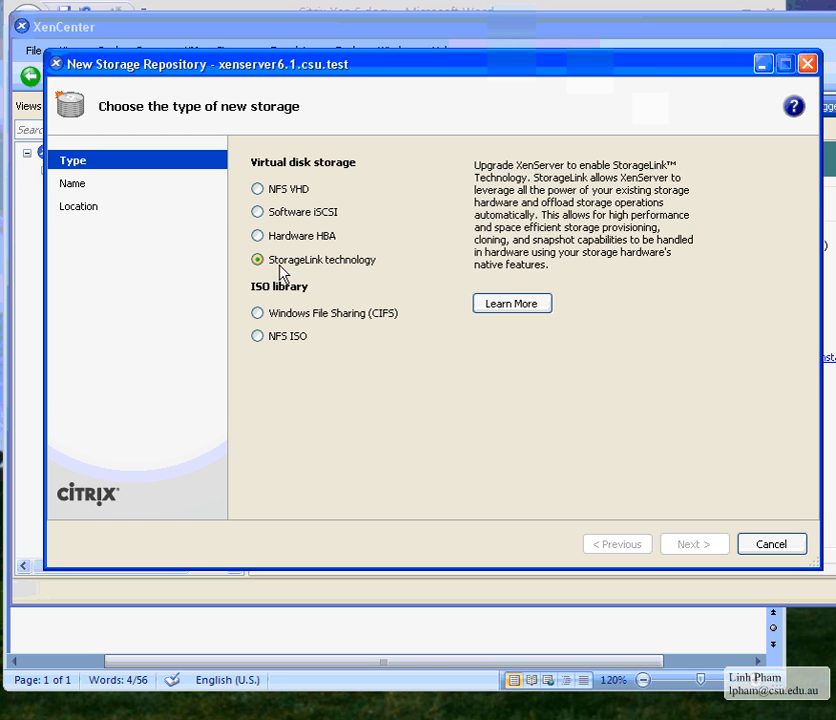
left_click(282, 216)
left_click(276, 240)
left_click(280, 192)
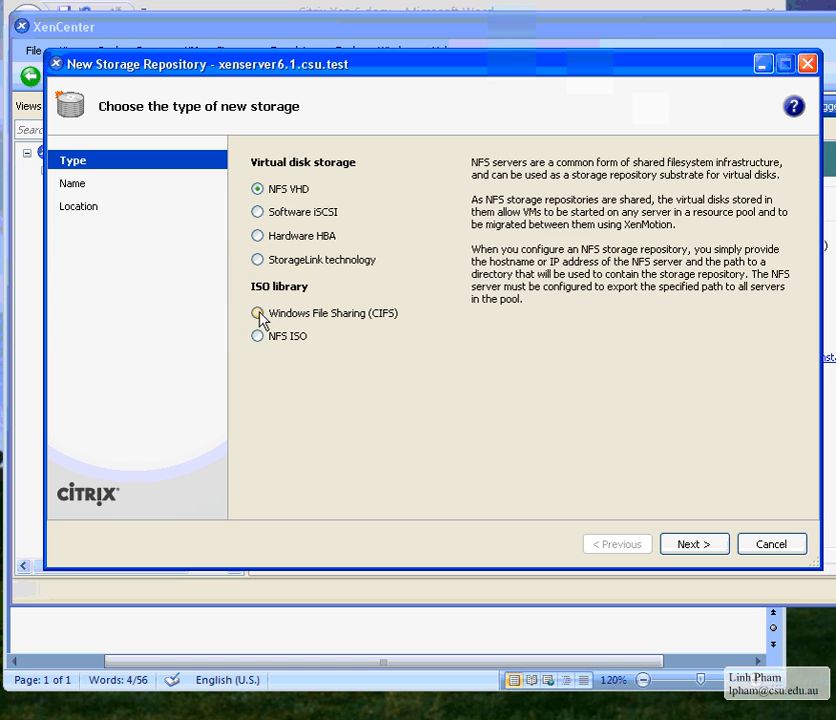
left_click(258, 314)
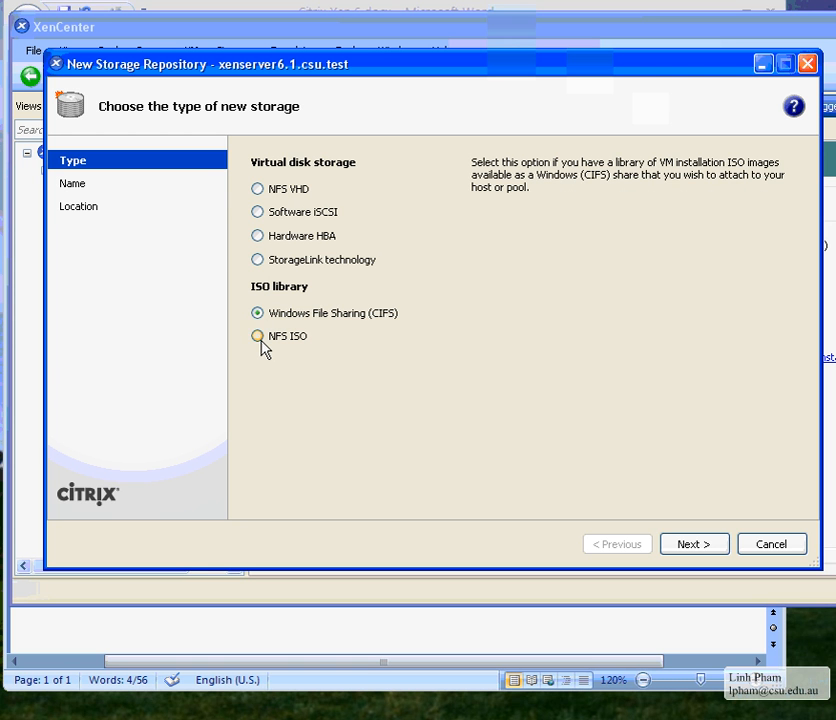
left_click(261, 339)
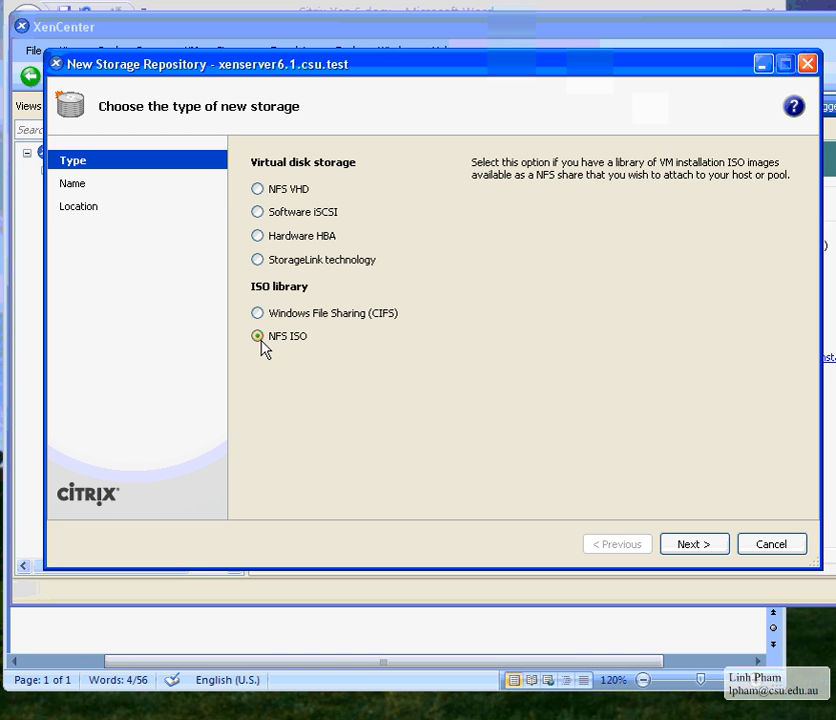
left_click(256, 315)
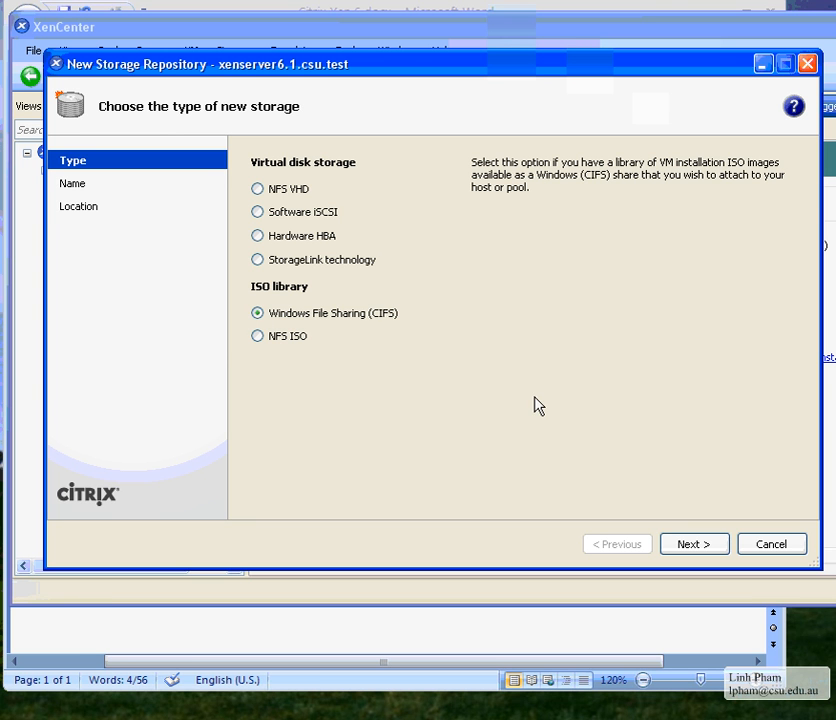
Name the CIFS ISO repository CSUNetISO and continue to the share location page
left_click(693, 545)
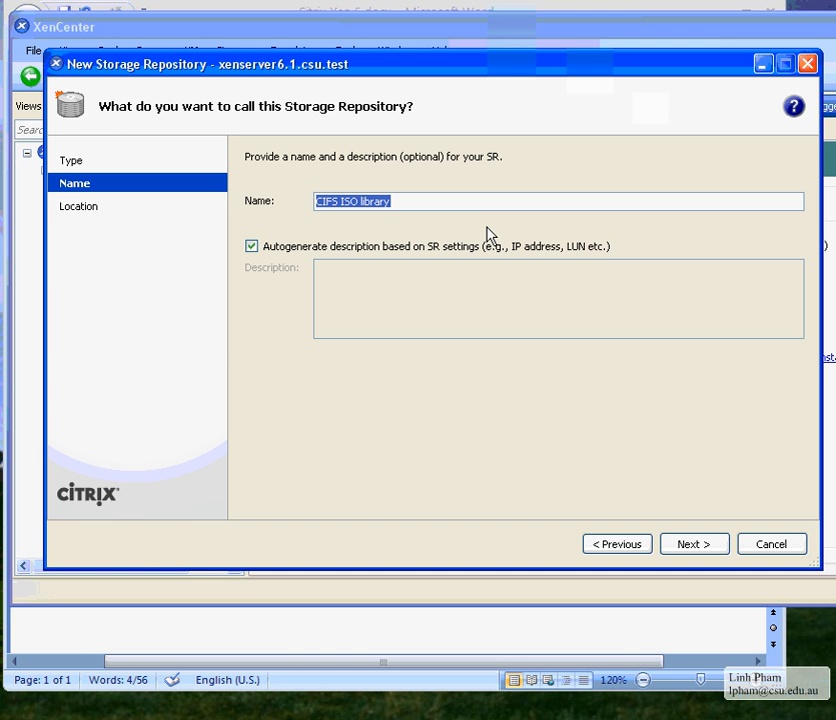
type("CSUNetISO")
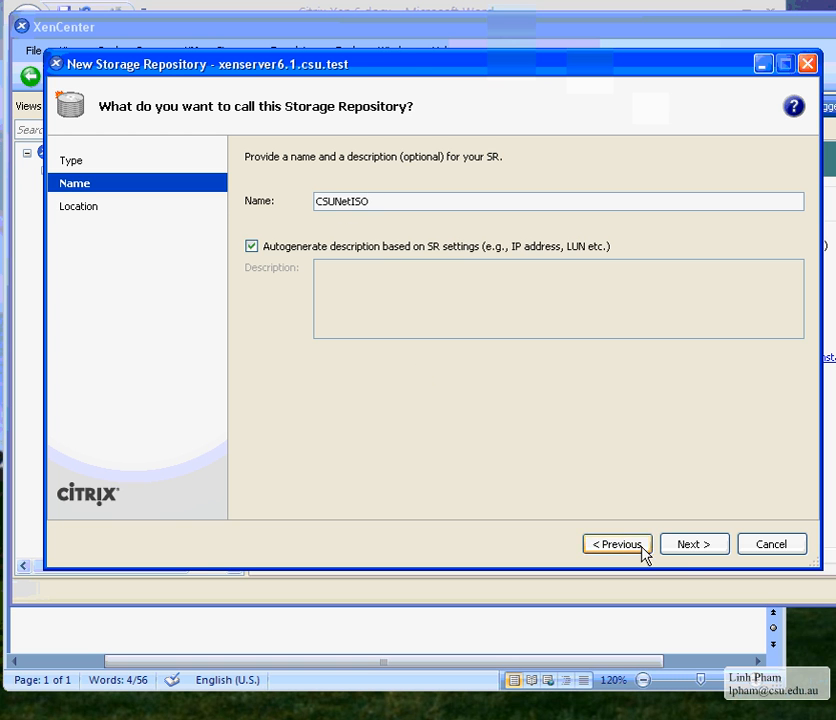
left_click(695, 547)
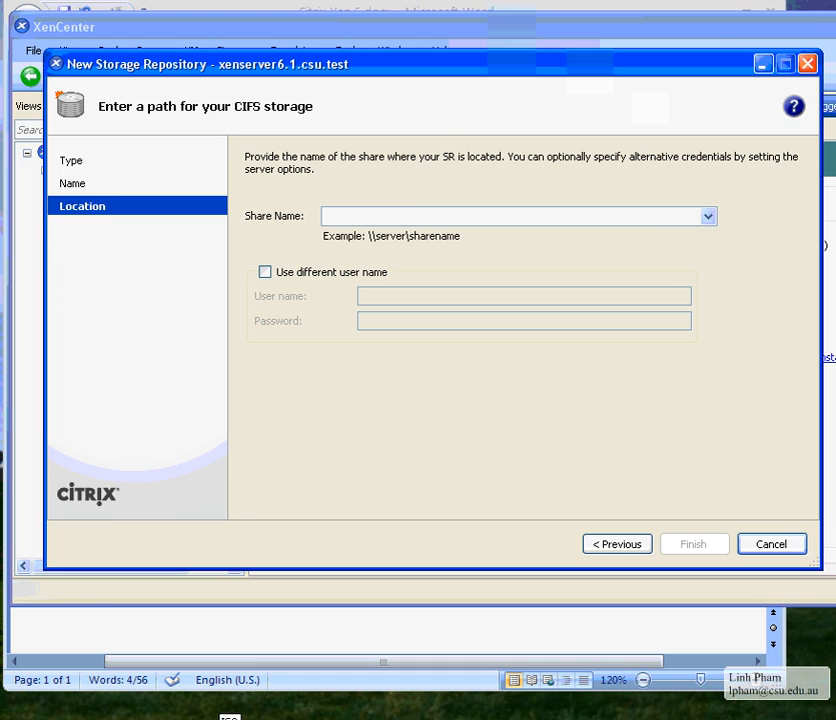
Open C:\data\ISO in Explorer and look over its files, ending on CentOS-5.7-i386-bin-DVD-1of2.iso
left_click(222, 718)
left_click_drag(168, 40, 395, 45)
left_click(111, 220)
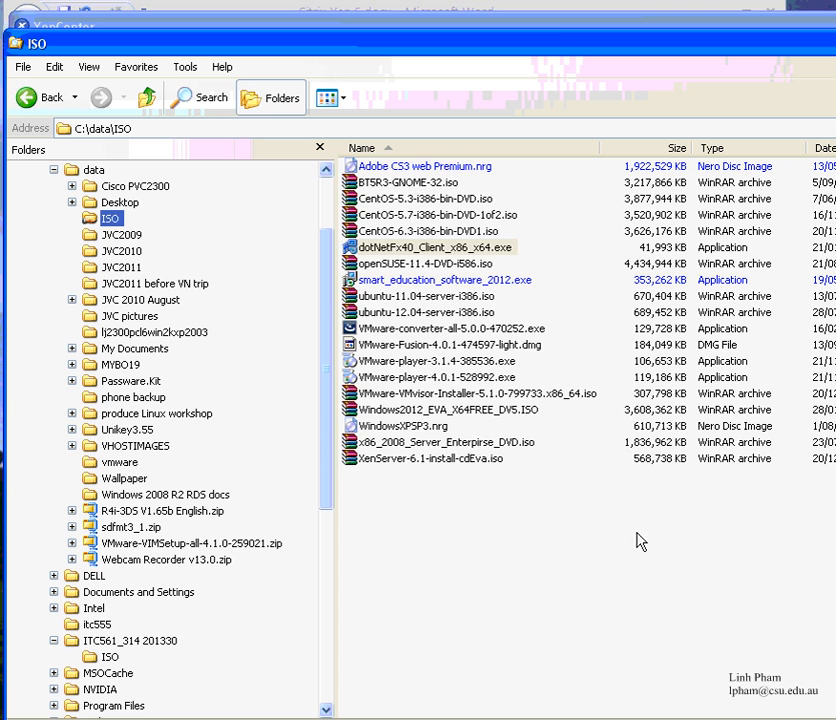
left_click_drag(616, 634, 345, 159)
left_click(610, 535)
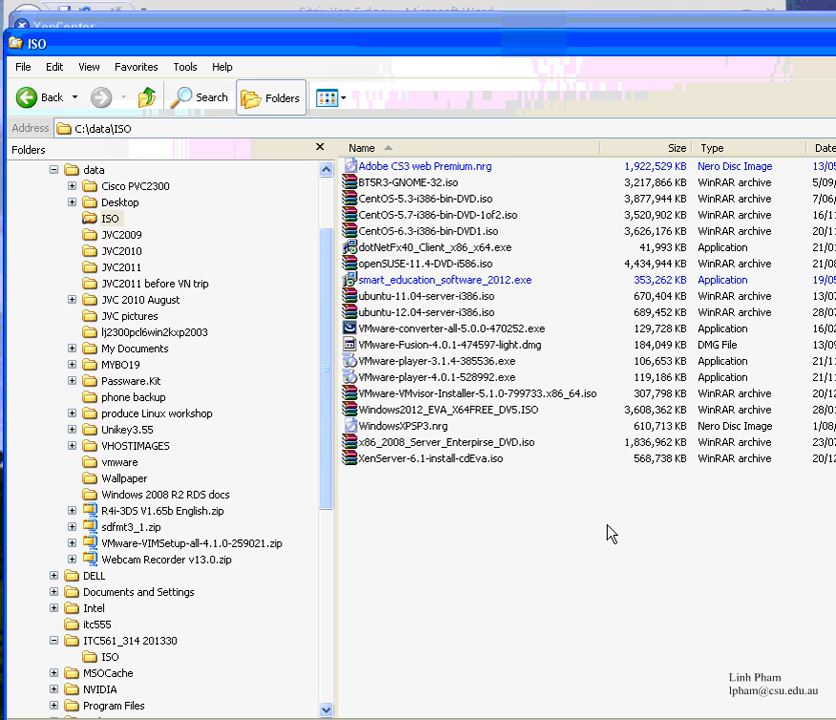
left_click(476, 299)
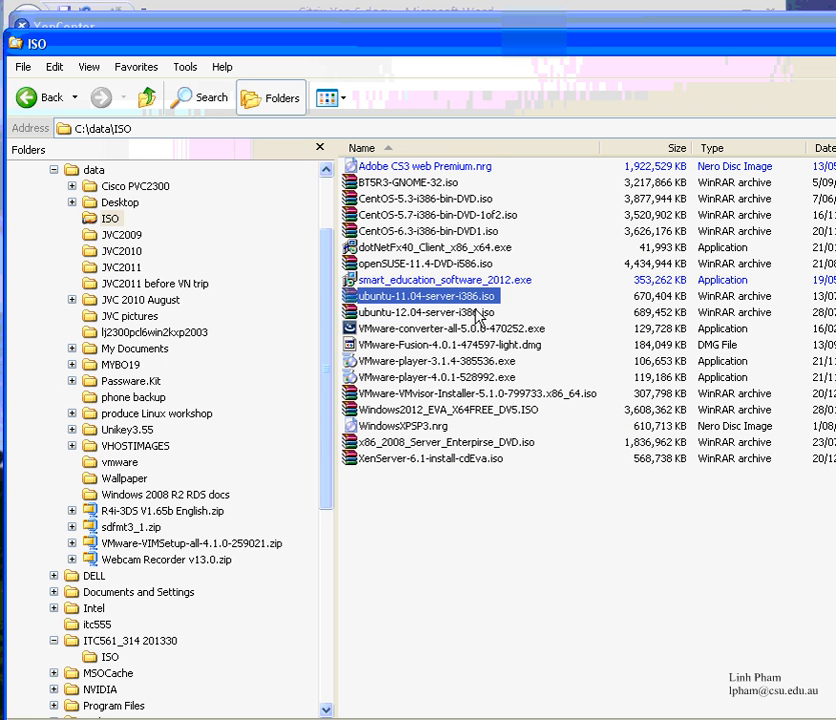
left_click(477, 309)
left_click(496, 349)
left_click(500, 363)
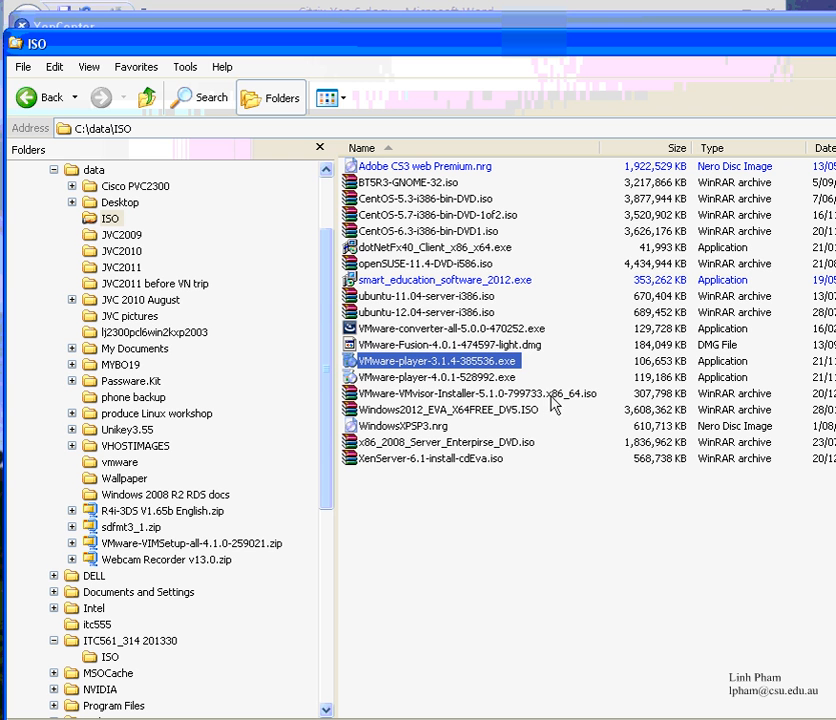
left_click(530, 393)
left_click(525, 442)
left_click(478, 246)
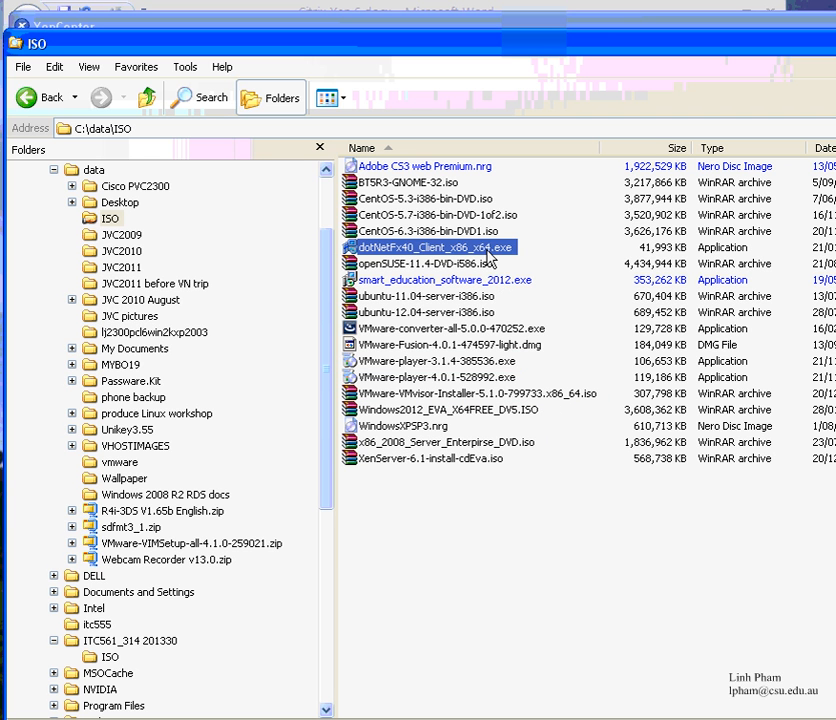
left_click(489, 215)
Read the PC's IP address 192.168.10.24 in the connection status, then return to the wizard's Share Name field
left_click_drag(537, 44, 302, 37)
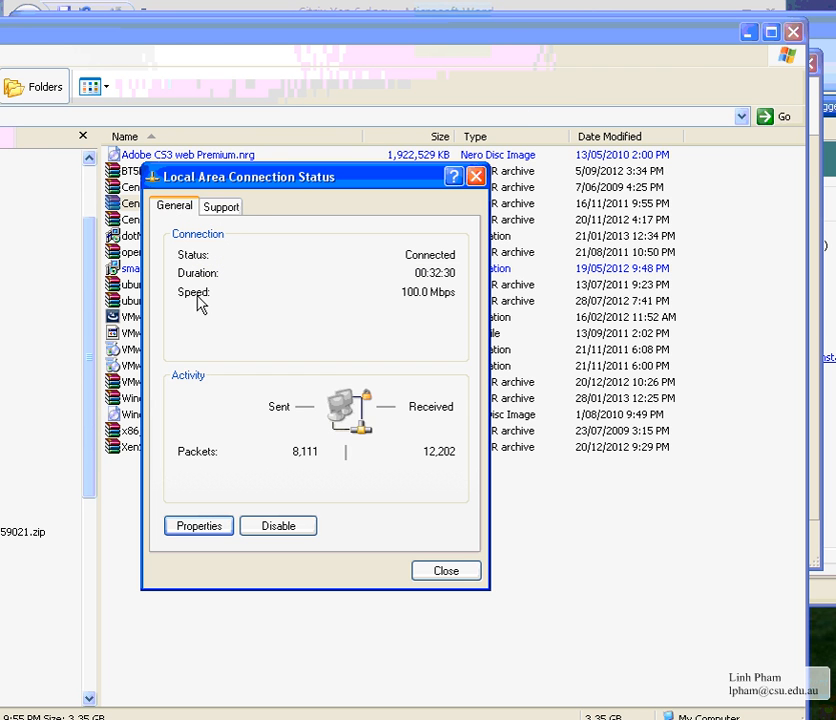
left_click(221, 204)
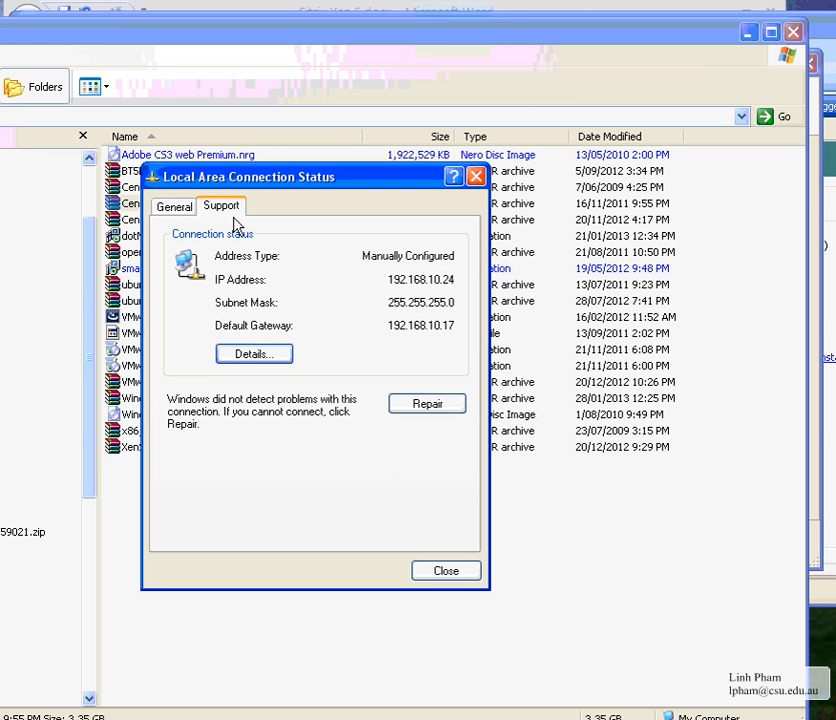
left_click_drag(252, 170, 250, 180)
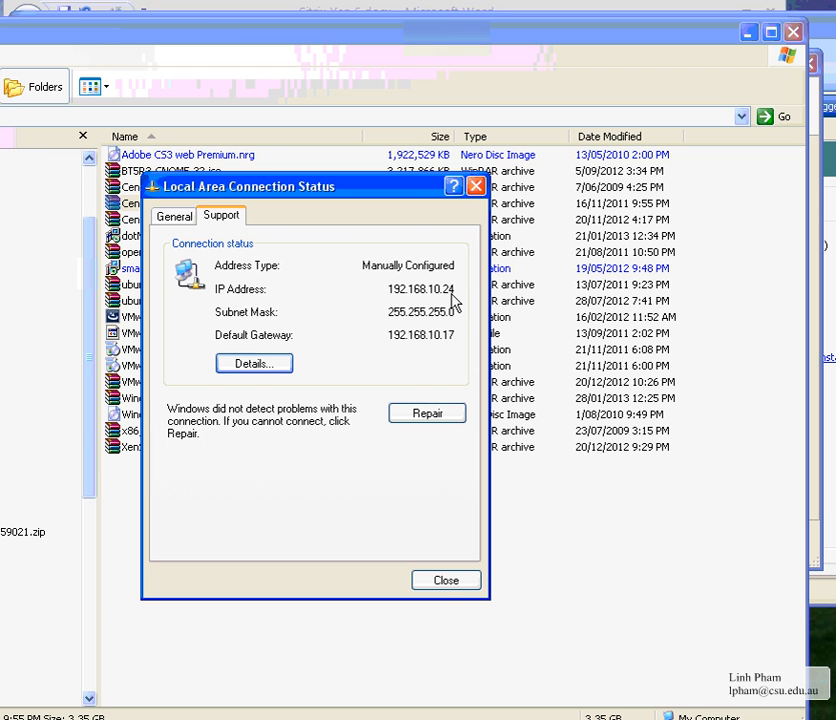
left_click(438, 586)
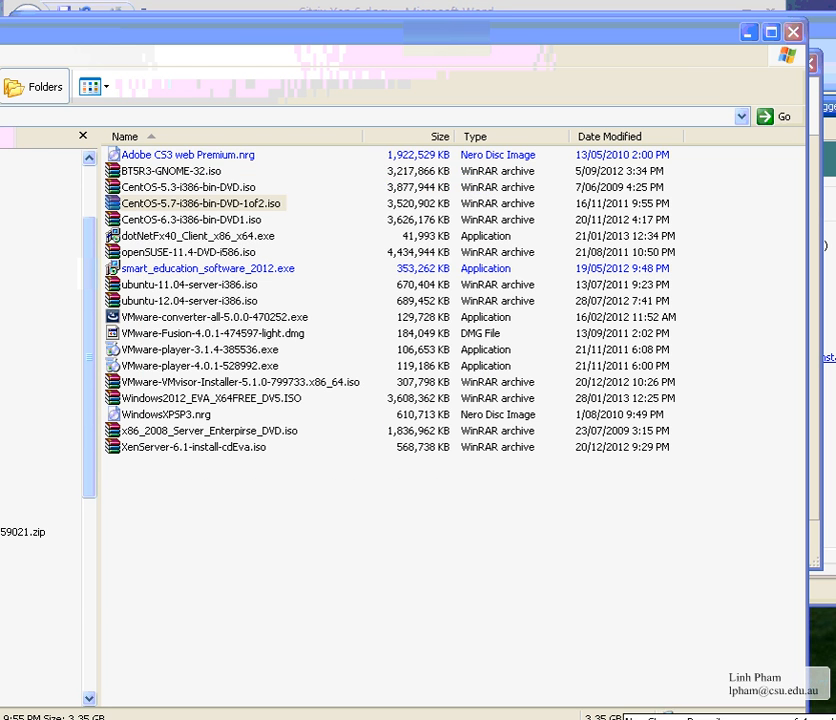
left_click(620, 718)
left_click(370, 214)
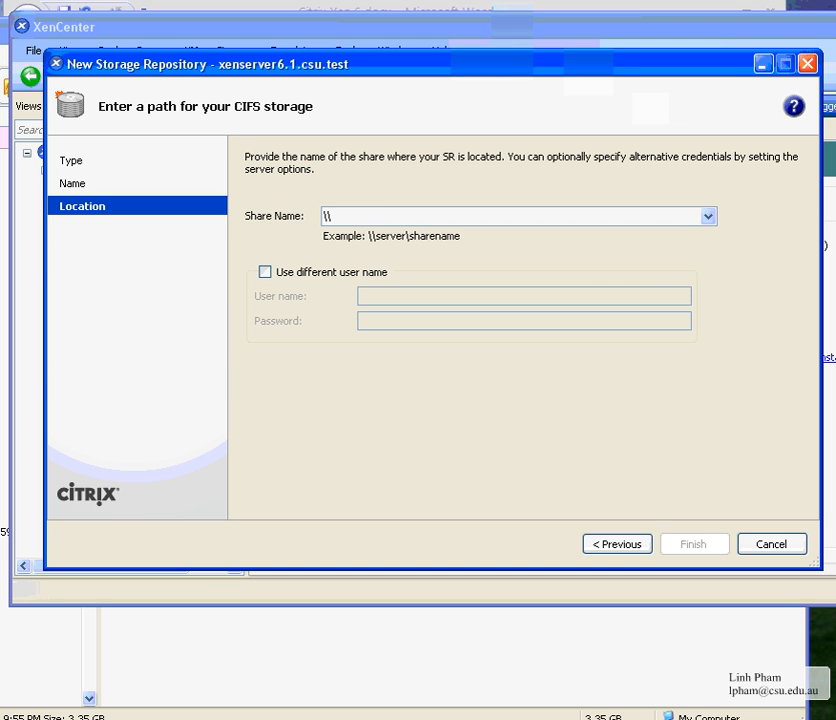
Point the share to \\192.168.10.24\iso with a separate user name and password, and finish
type("\\\\192.168.10.24\\iso")
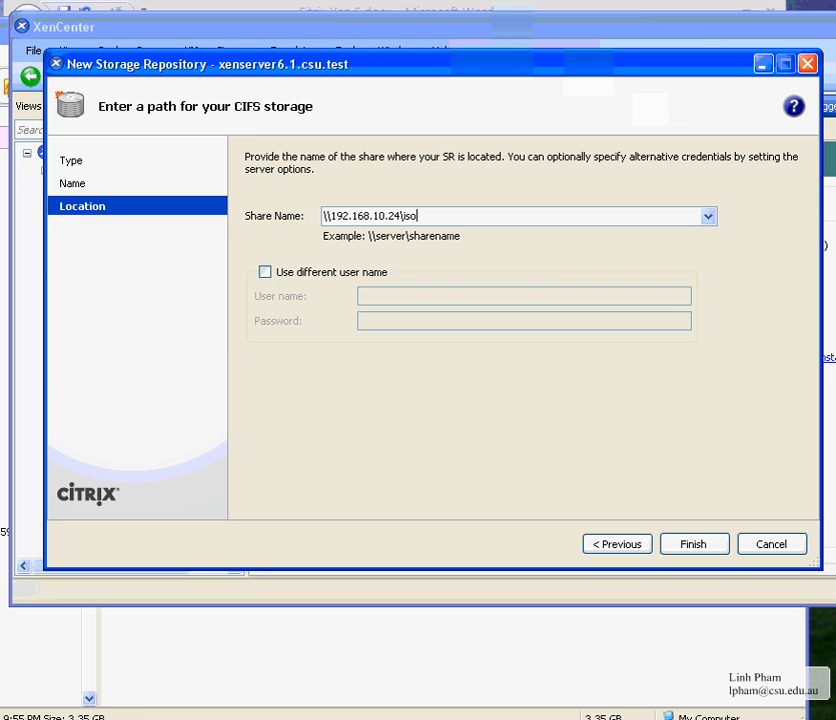
key("Tab")
left_click(345, 273)
left_click(383, 295)
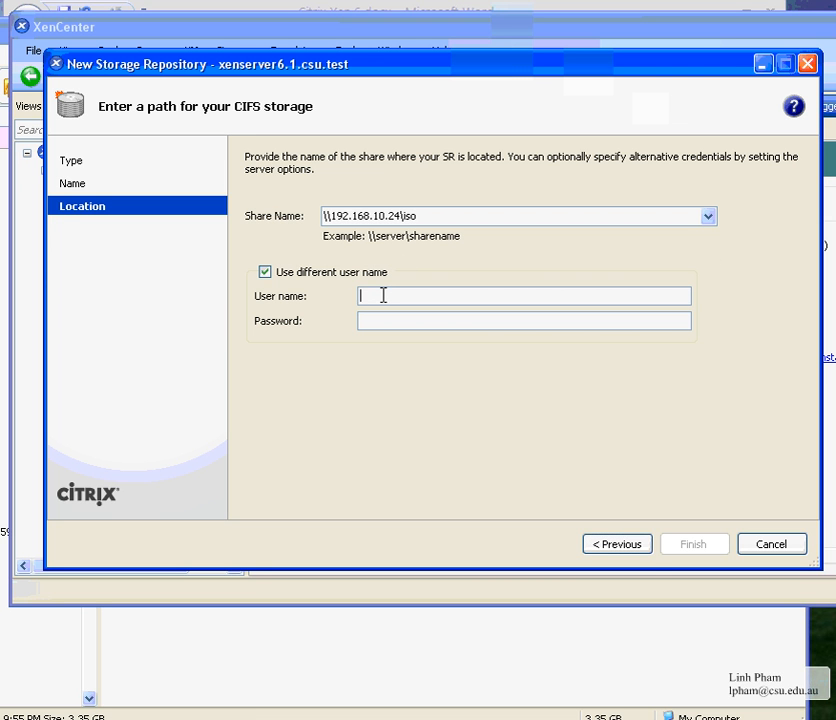
type("admin")
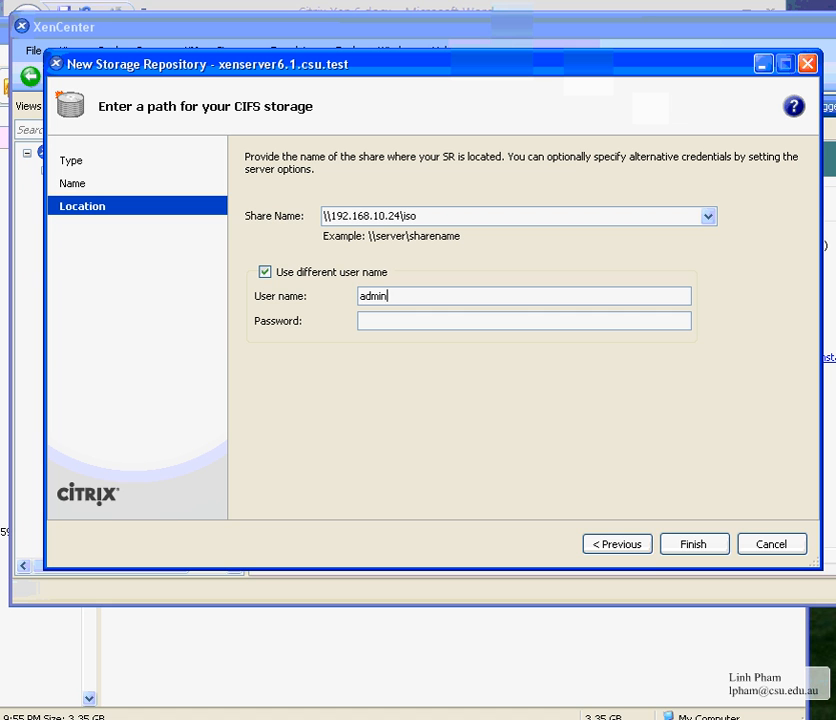
type("d")
key("BackSpace")
key("BackSpace")
type("A")
key("BackSpace")
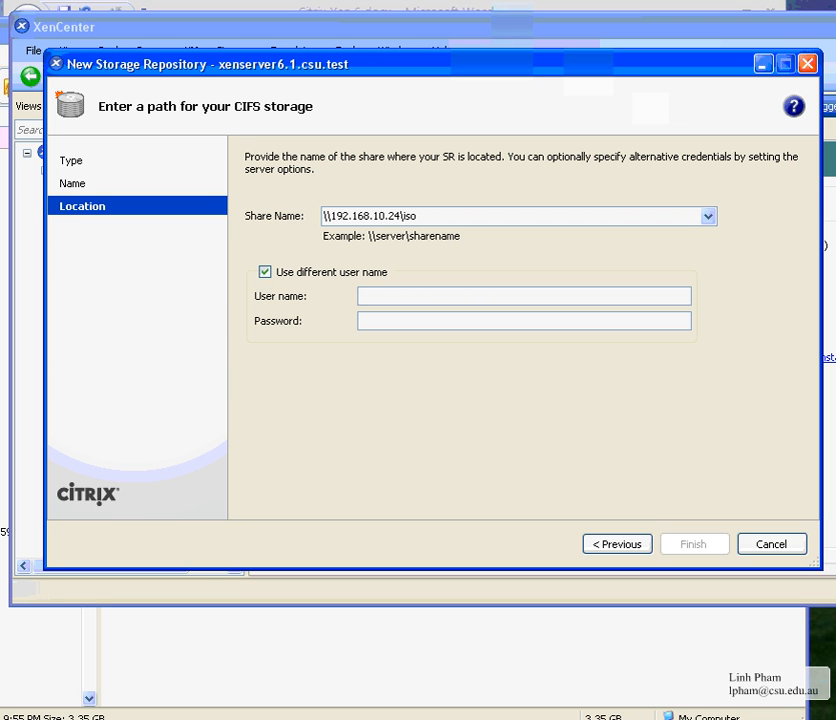
type("administrator")
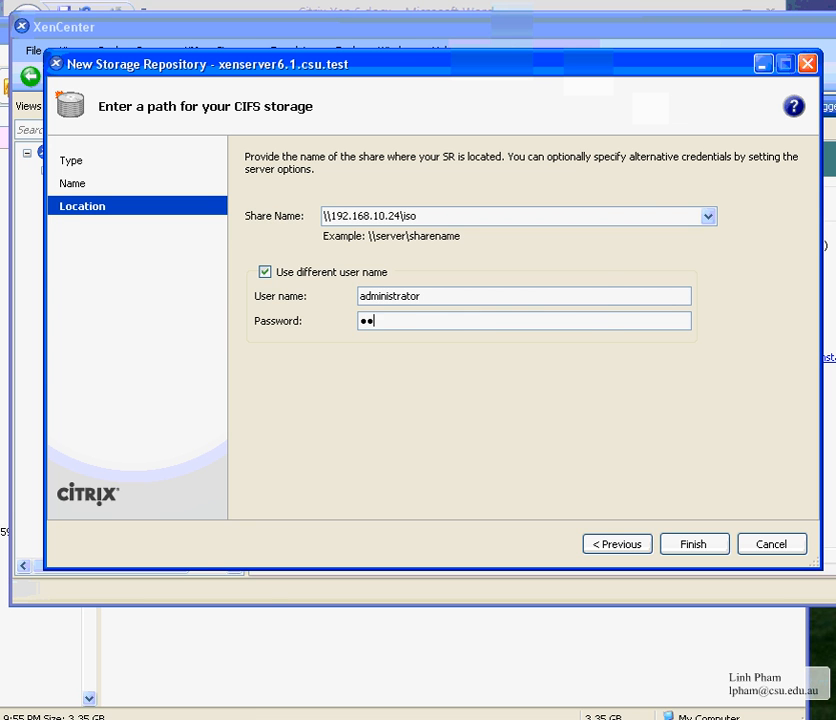
key("Return")
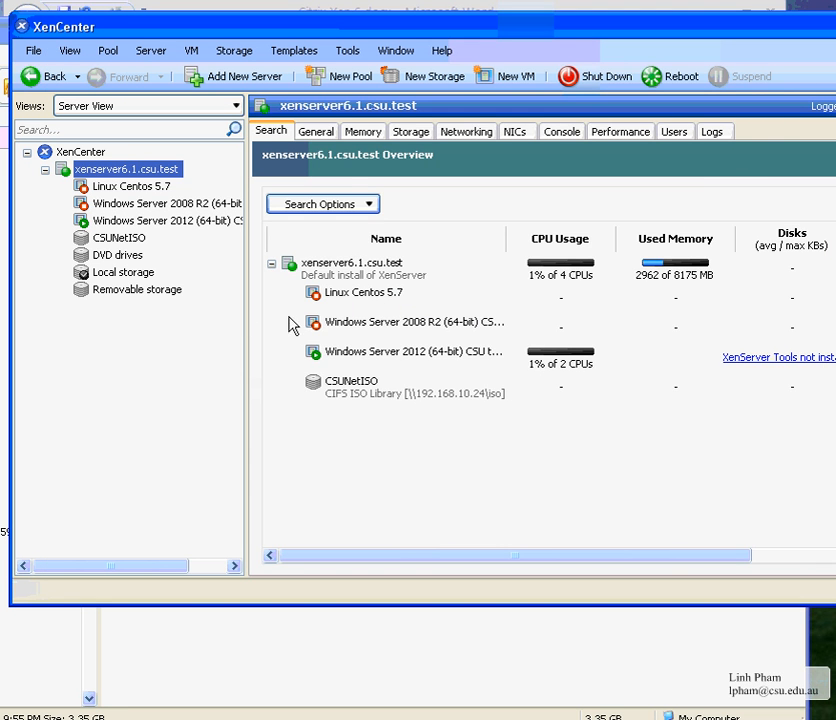
left_click(116, 240)
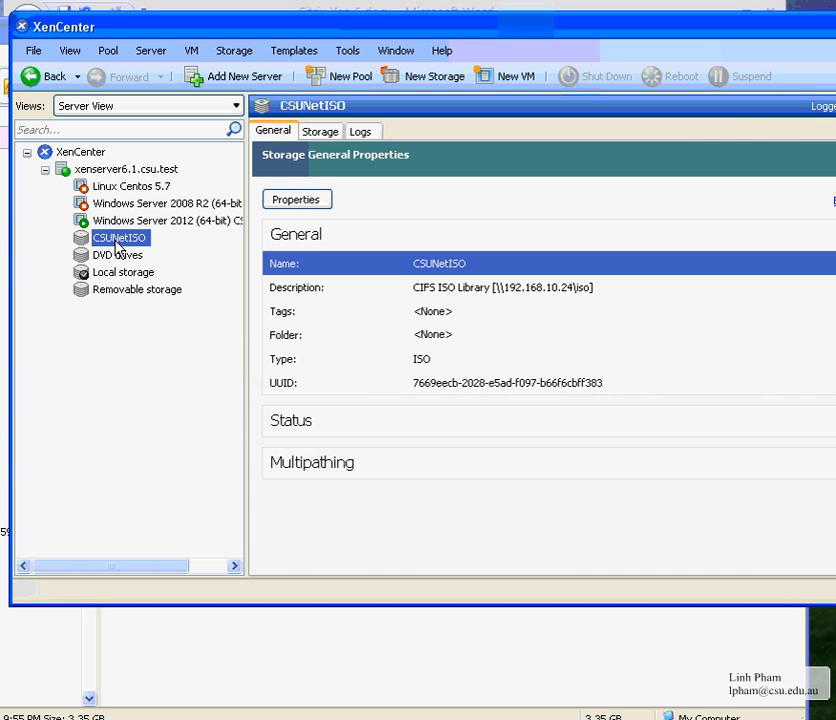
left_click(320, 132)
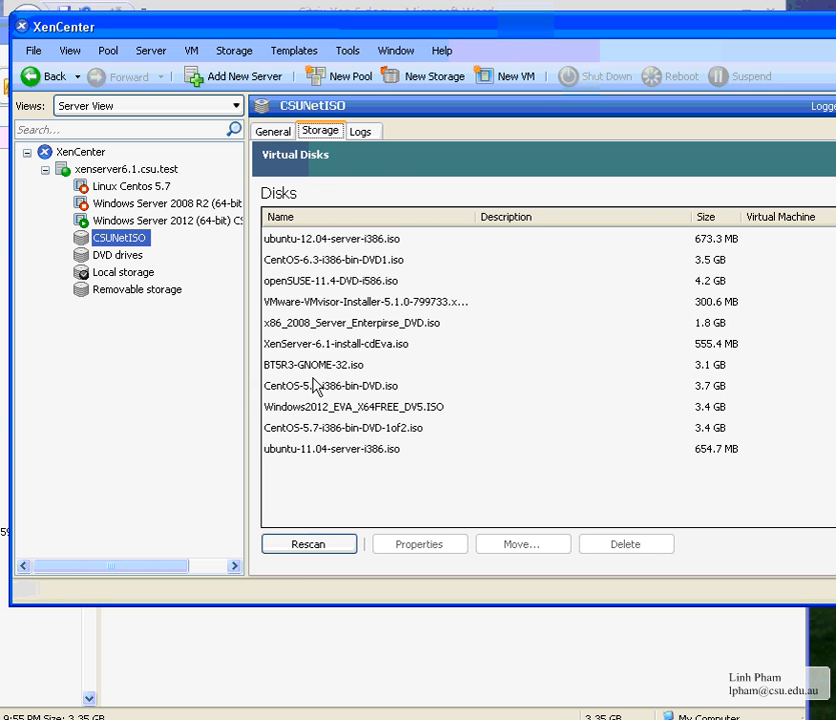
double_click(476, 216)
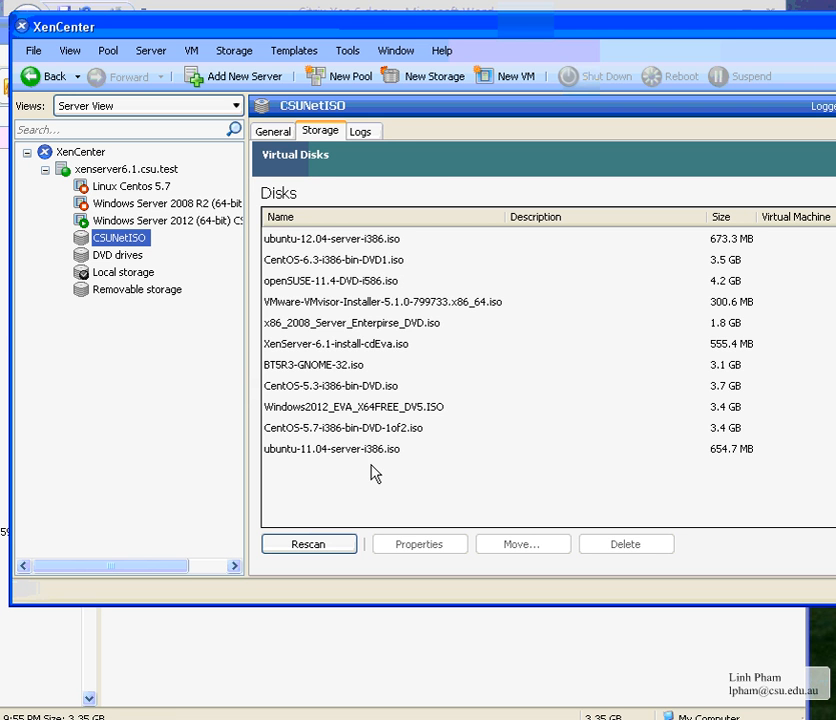
left_click(362, 131)
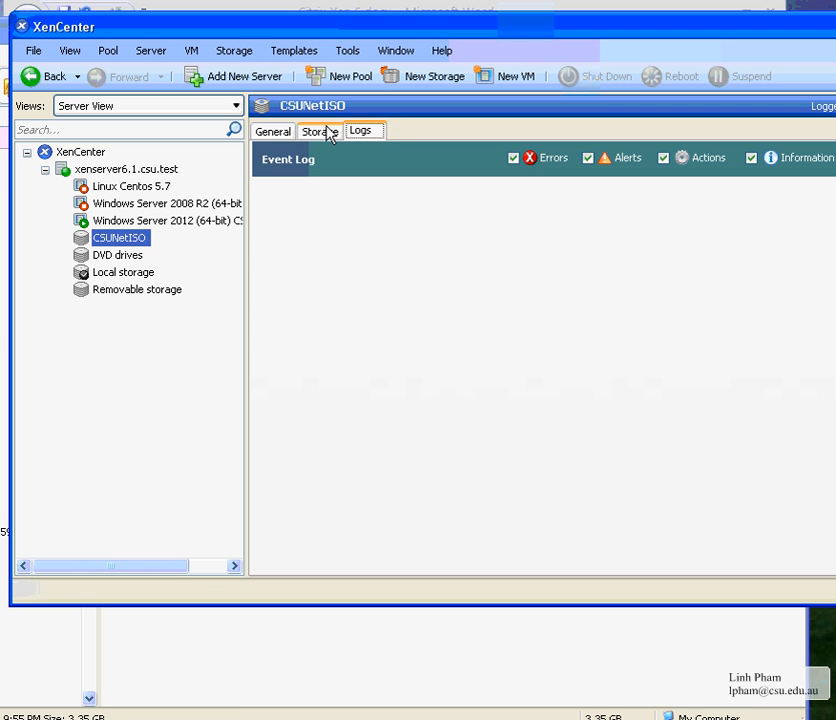
left_click(274, 131)
left_click(109, 172)
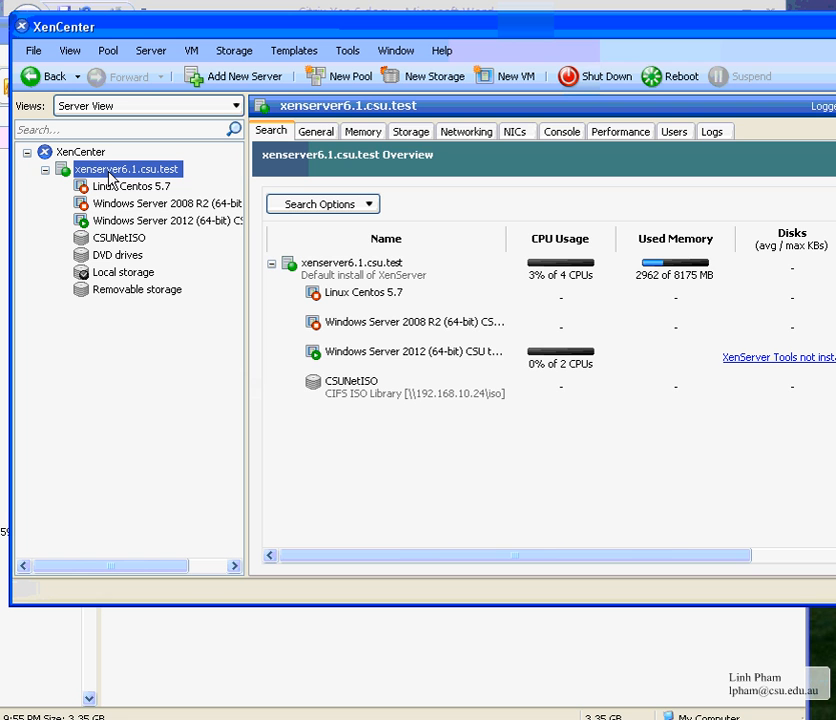
left_click(121, 240)
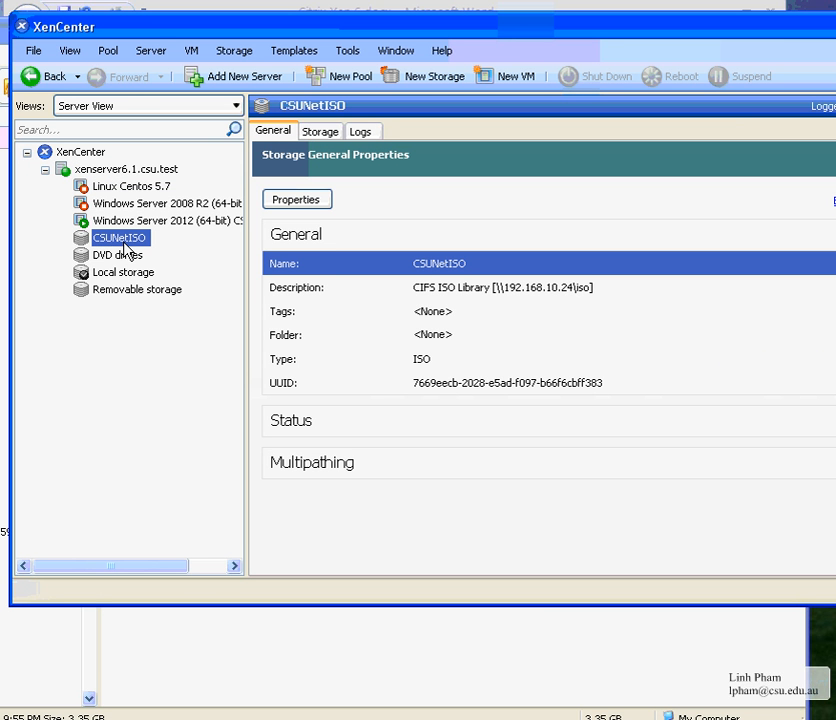
left_click(130, 186)
left_click(143, 171)
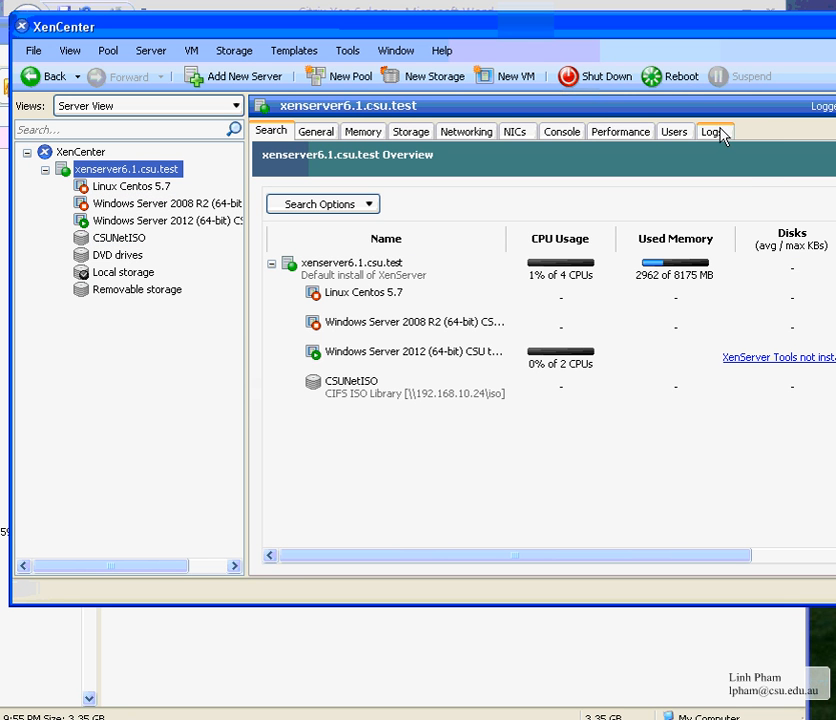
Start a new VM, scroll the template list down to CentOS, then switch to the Explorer ISO folder
left_click(519, 88)
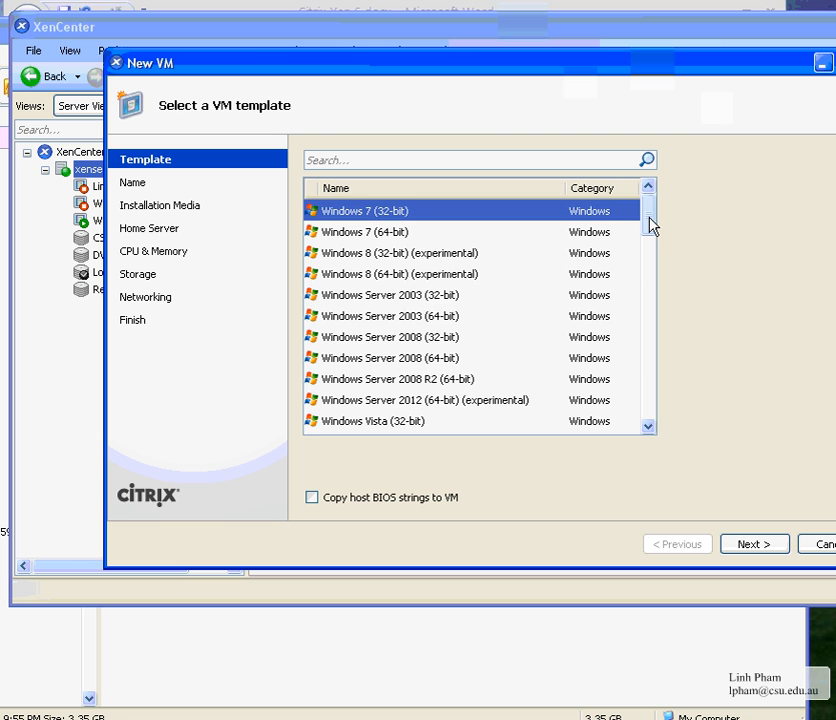
left_click_drag(650, 226, 651, 256)
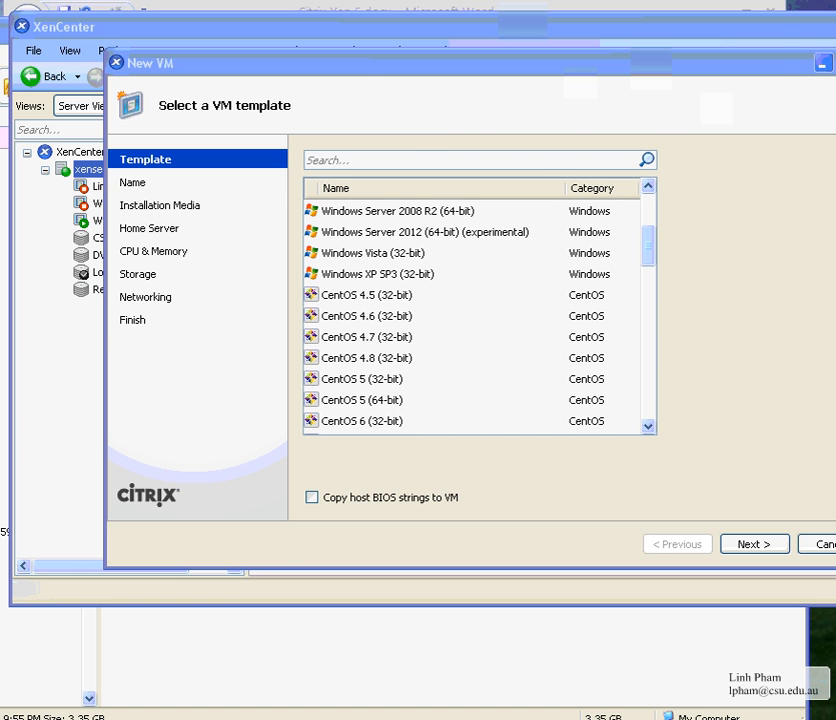
key("alt+Tab")
Compare the CentOS 5.3, 5.7 and 6.3 ISO files, confirming CentOS-5.7 is 3.35 GB, then return to XenCenter
left_click(212, 221)
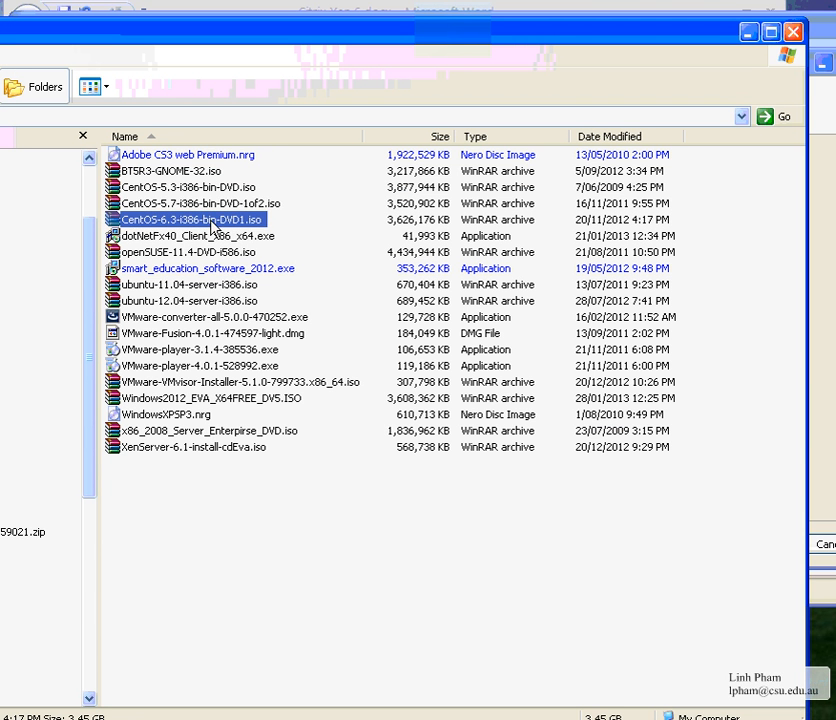
left_click(220, 205)
left_click(211, 188)
left_click(213, 204)
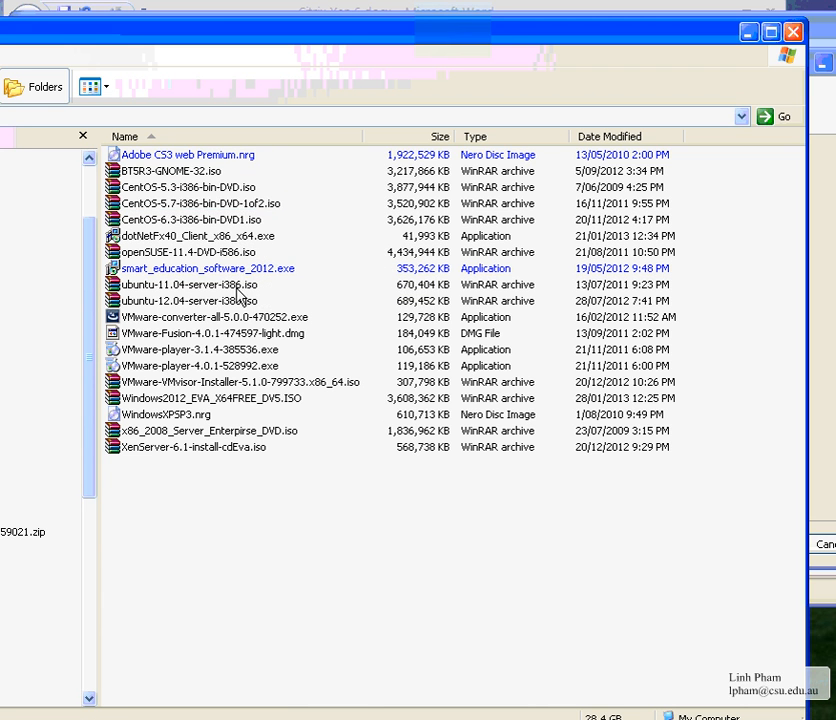
left_click(211, 219)
left_click(211, 204)
left_click(209, 187)
left_click(230, 203)
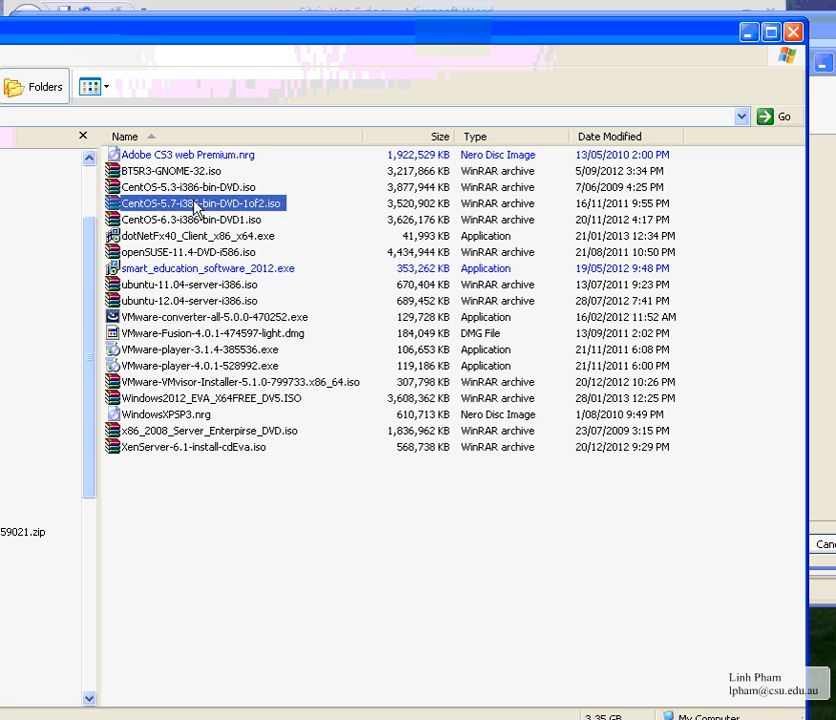
left_click(206, 219)
left_click(213, 204)
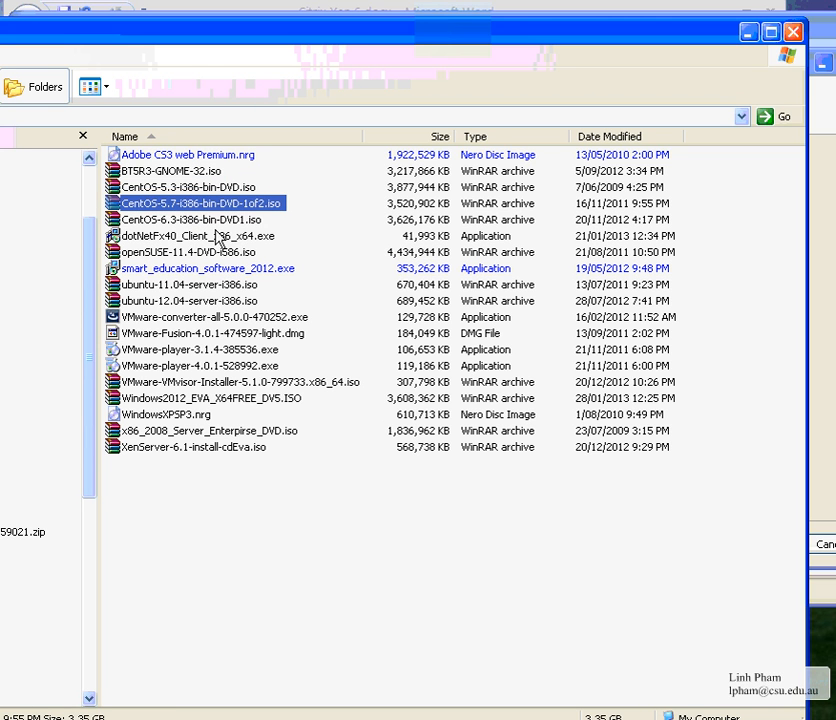
left_click(329, 541)
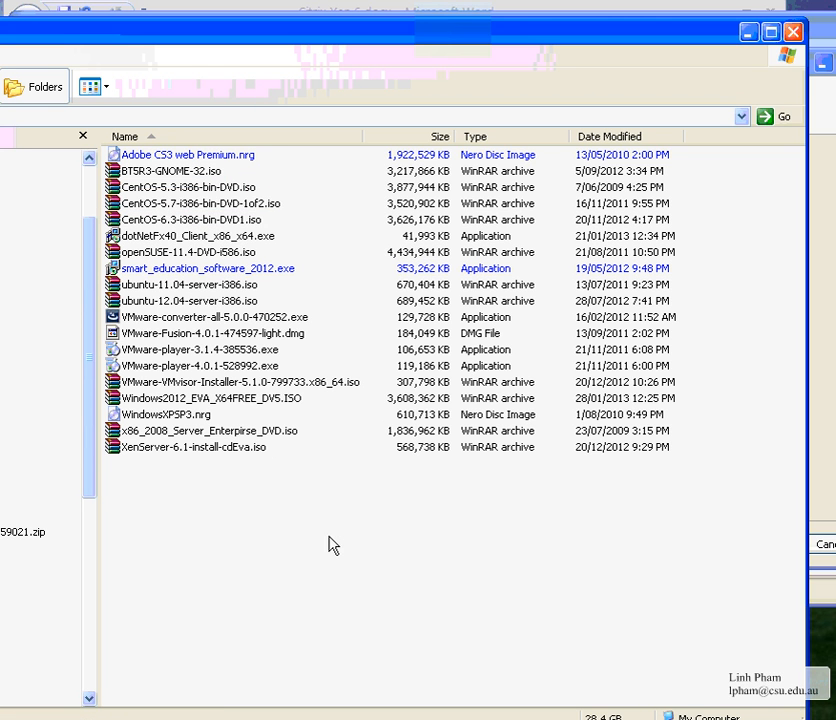
left_click(213, 205)
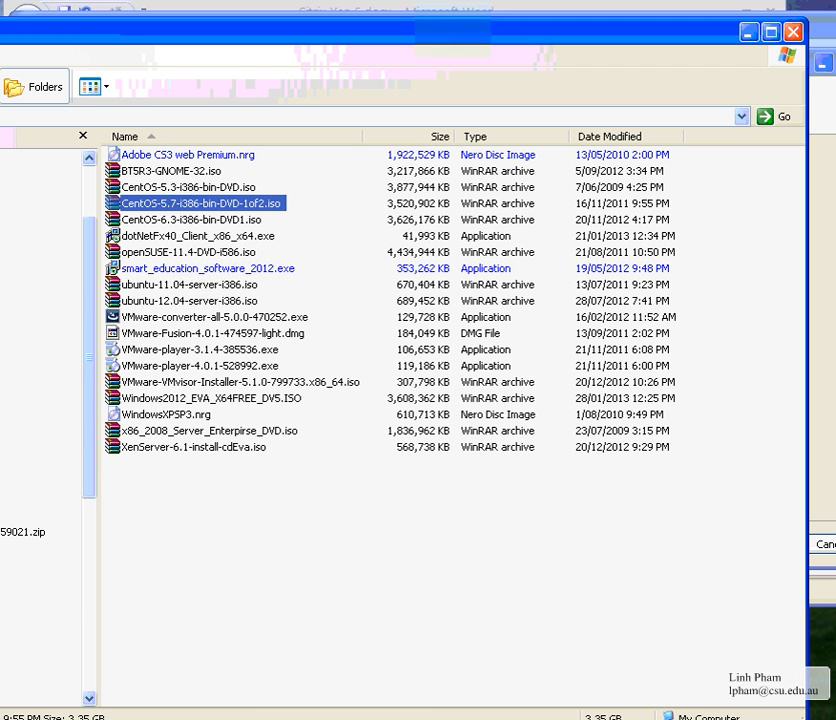
left_click(686, 719)
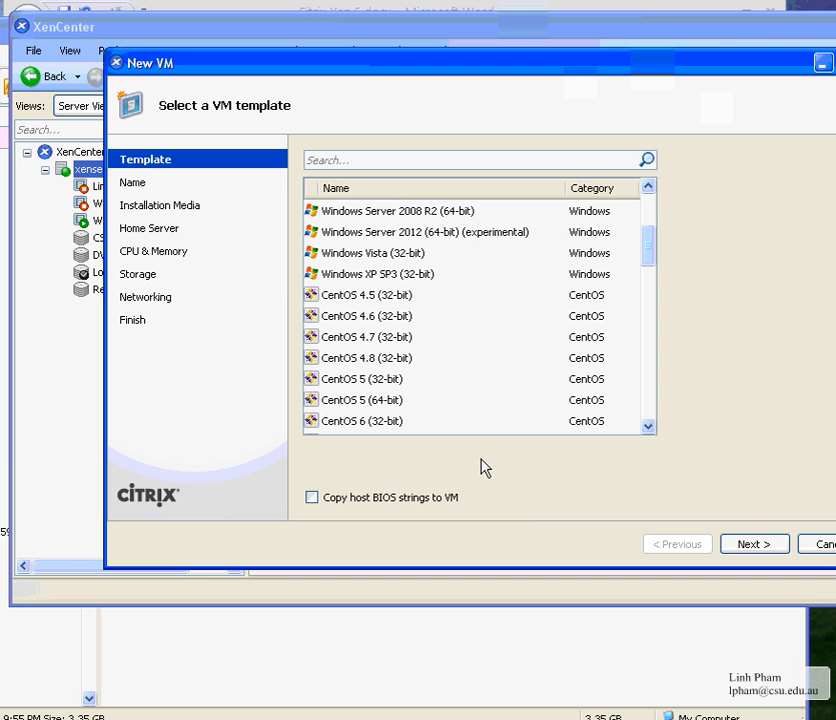
Pick the CentOS 5 (32-bit) template and advance to the VM naming page
left_click(379, 380)
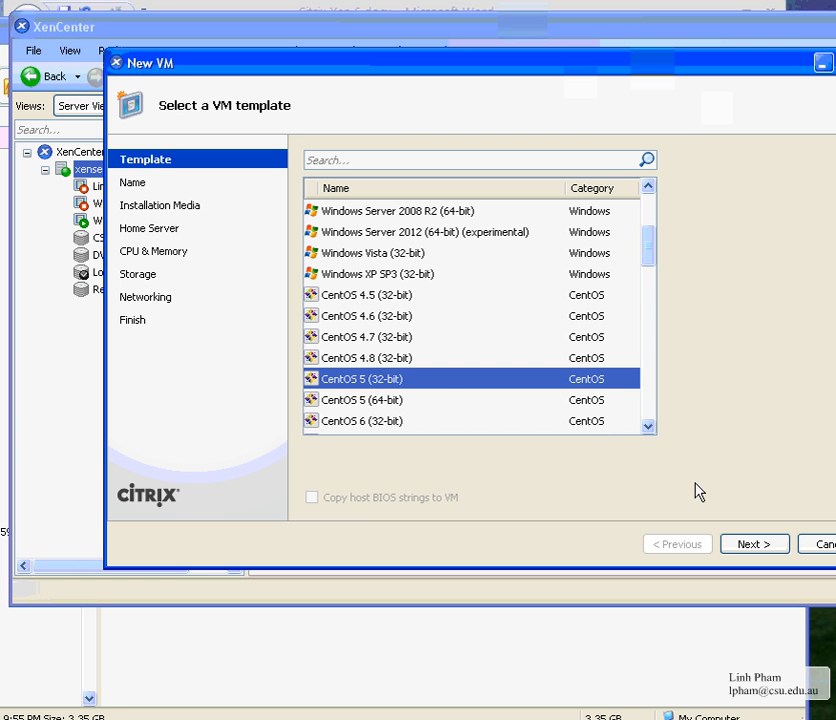
mouse_move(649, 263)
left_mouse_down()
mouse_move(651, 424)
mouse_move(655, 244)
mouse_move(648, 270)
left_mouse_up()
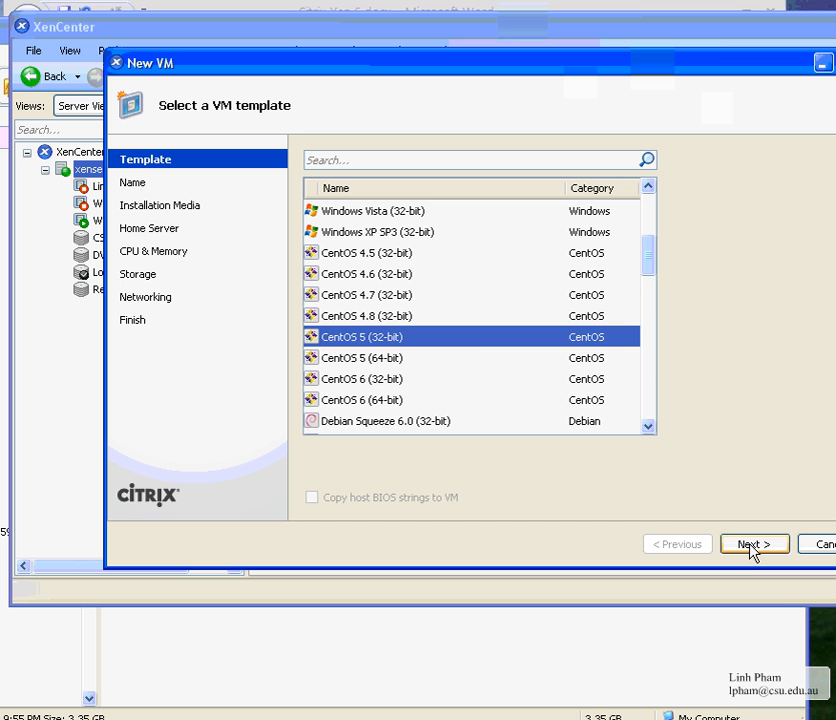
left_click_drag(650, 262, 651, 424)
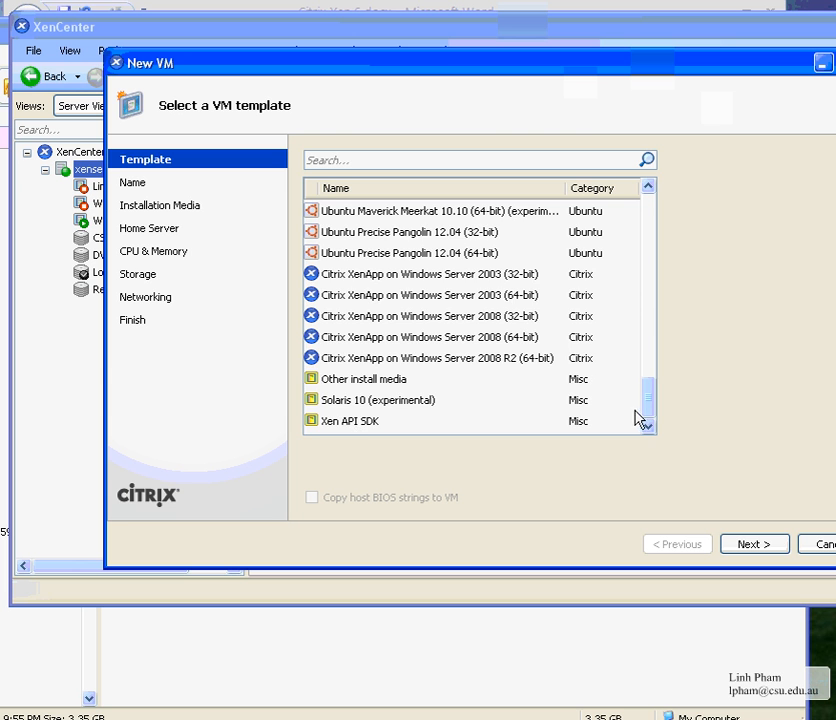
left_click_drag(649, 407, 649, 276)
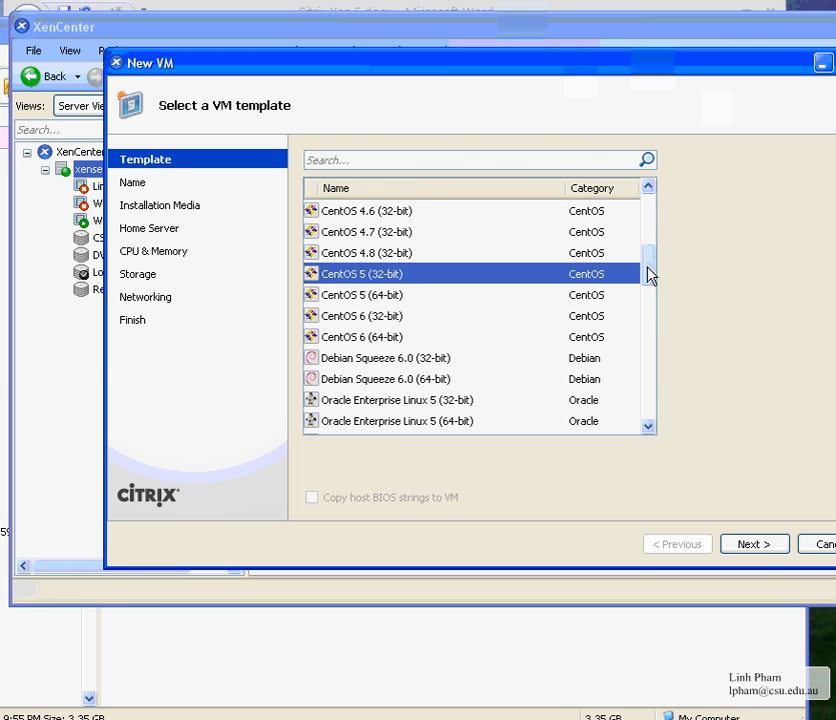
left_click(766, 548)
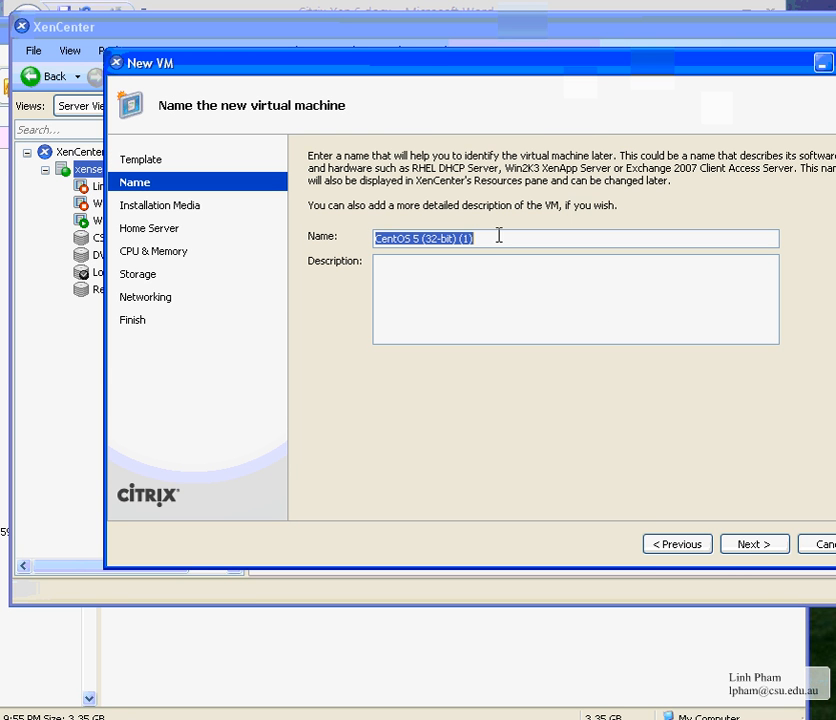
Delete the (1) suffix from the suggested VM name CentOS 5 (32-bit) (1)
left_click(461, 239)
left_click_drag(457, 239, 518, 238)
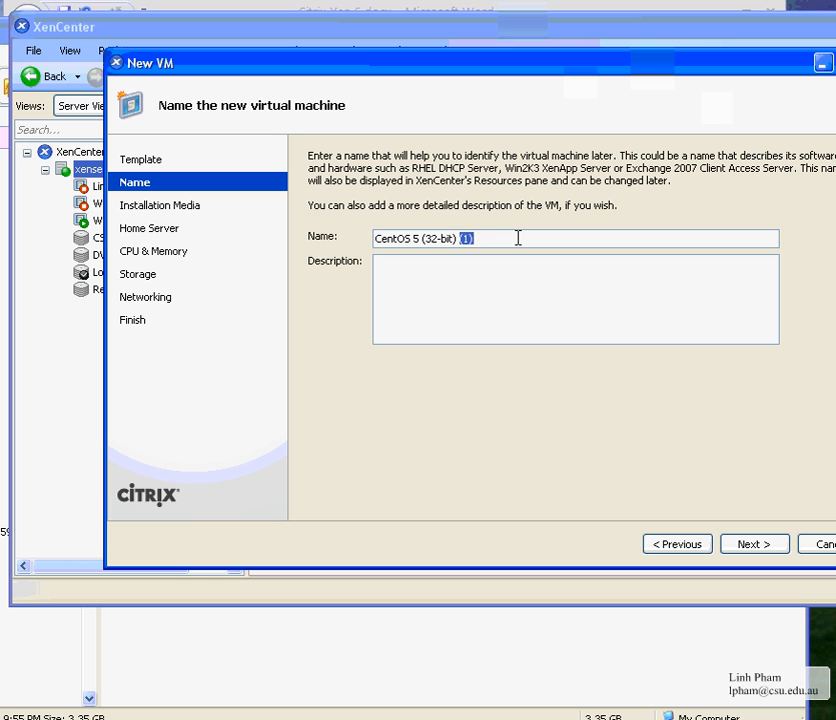
key("BackSpace")
left_click(478, 238)
Set CentOS-5.7-i386-bin-DVD-1of2.iso as the installation media
left_click(750, 546)
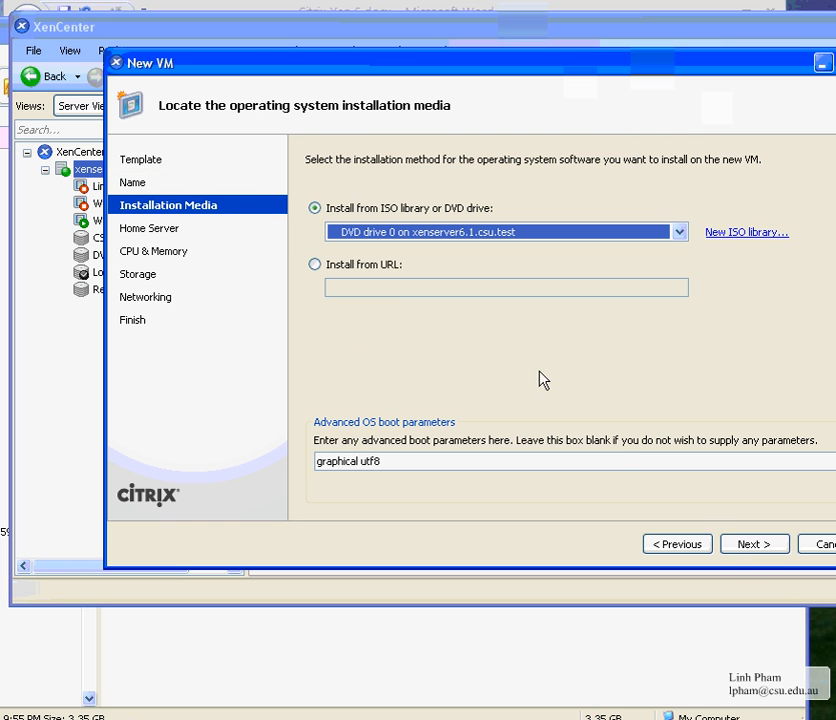
left_click(440, 236)
left_click(618, 232)
left_click(590, 236)
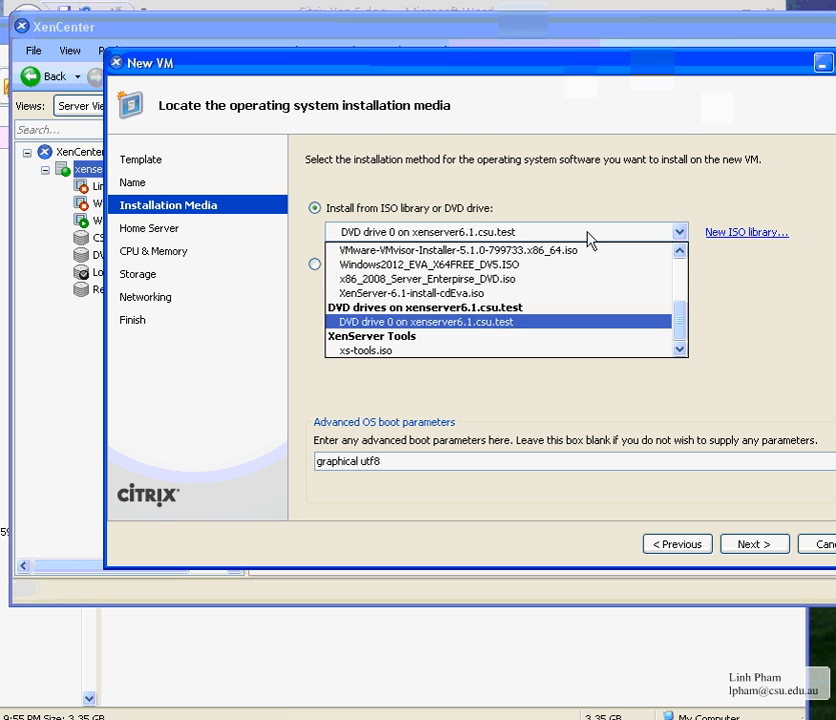
left_click(665, 322)
left_click(675, 236)
left_click_drag(677, 300, 680, 258)
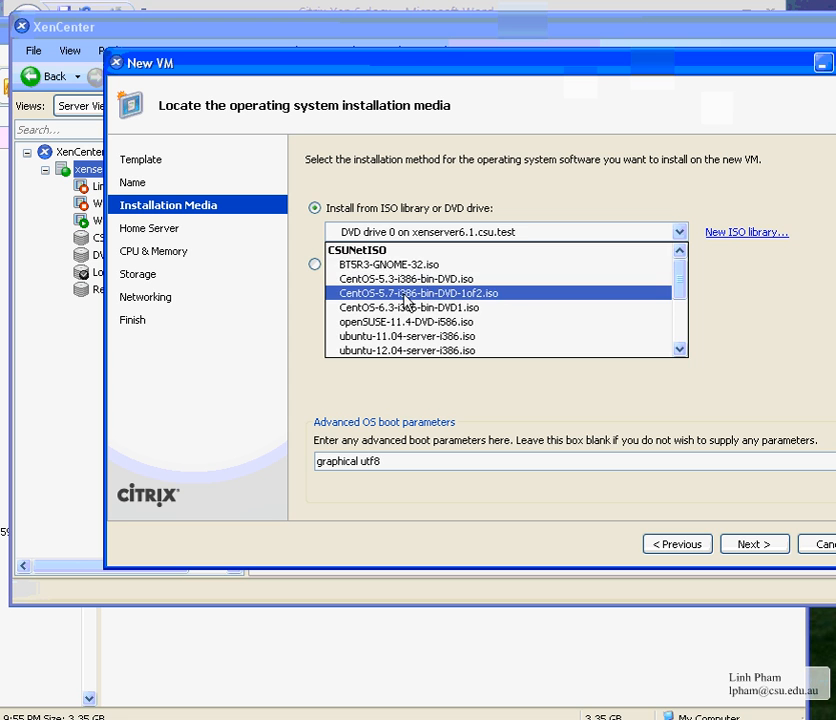
left_click(370, 300)
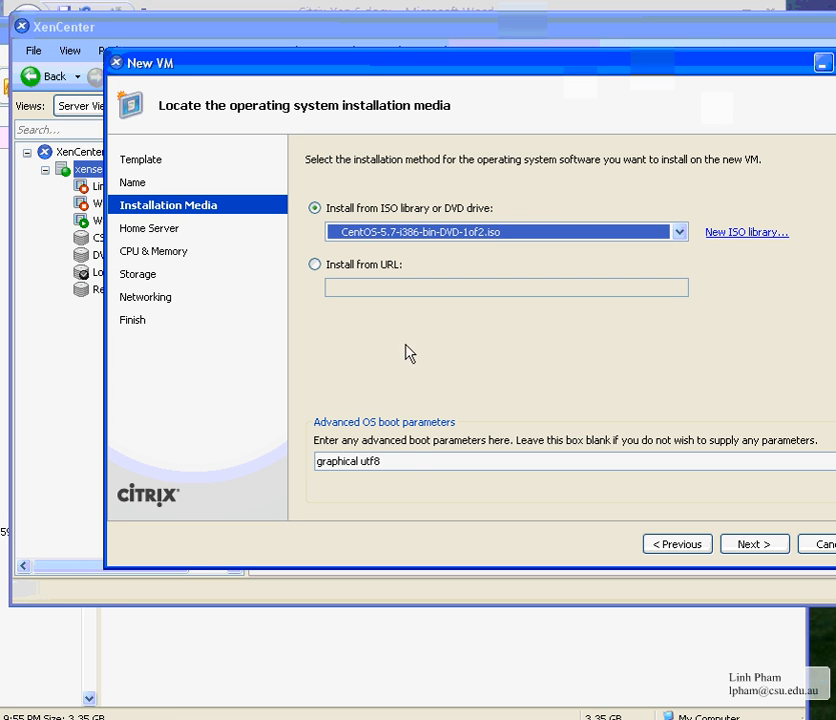
Look over the graphical utf8 boot parameters, then go back to the naming step
left_click(405, 459)
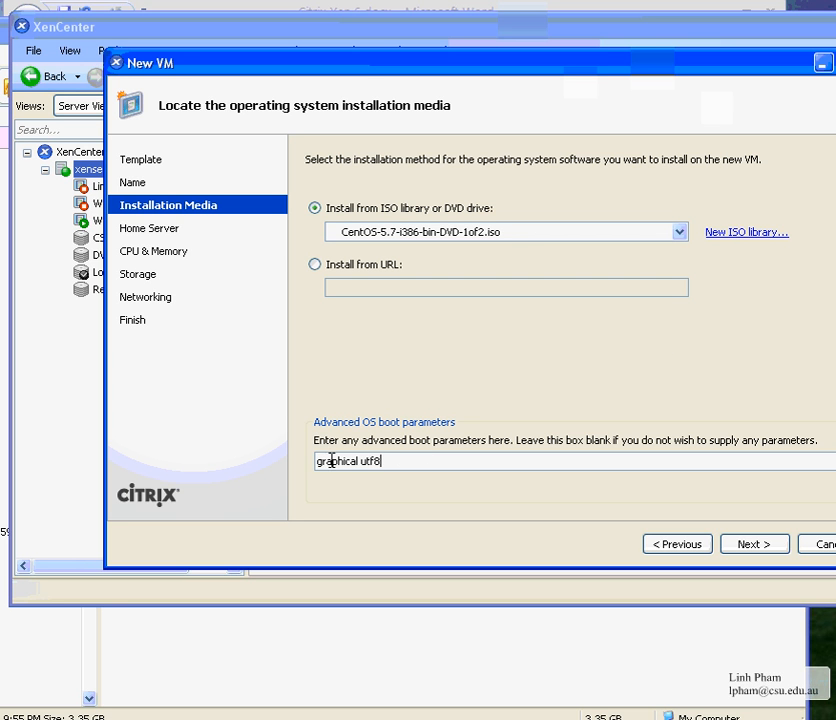
left_click_drag(327, 460, 539, 496)
left_click(437, 462)
left_click(380, 463)
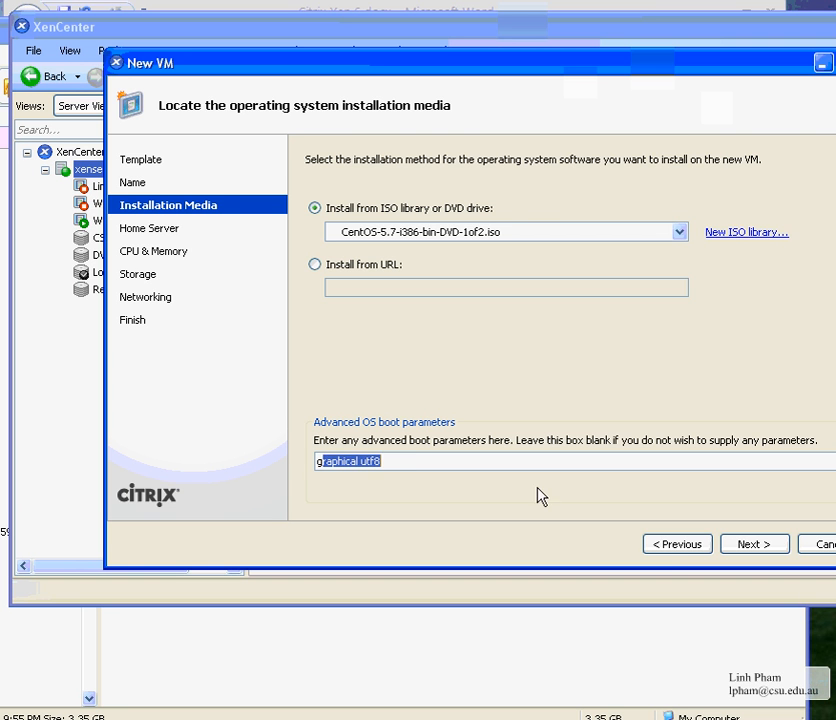
left_click(662, 550)
Back on the template list, try CentOS 5 (32-bit) and settle on Other install media
left_click(664, 549)
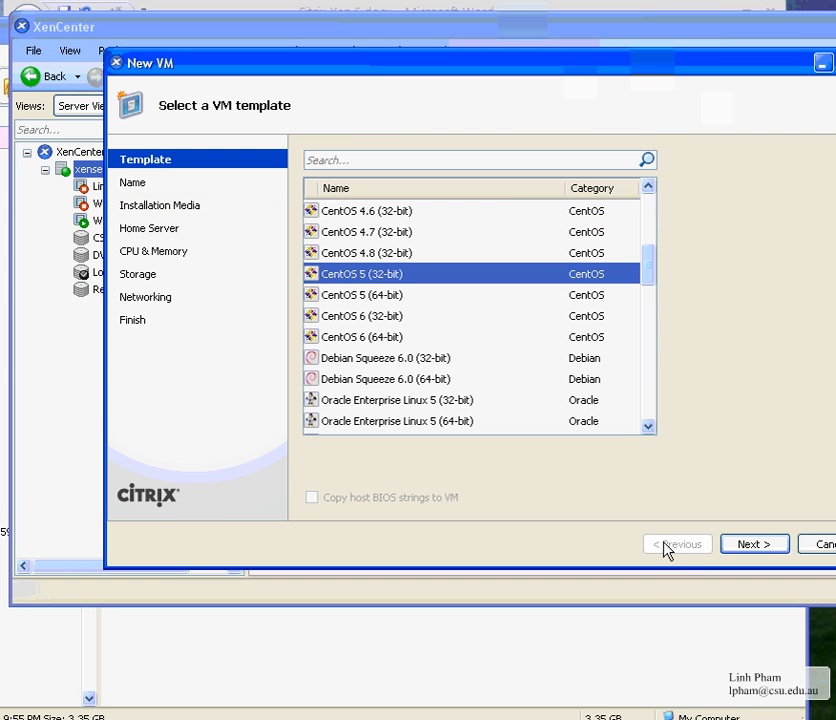
left_click_drag(653, 259, 648, 432)
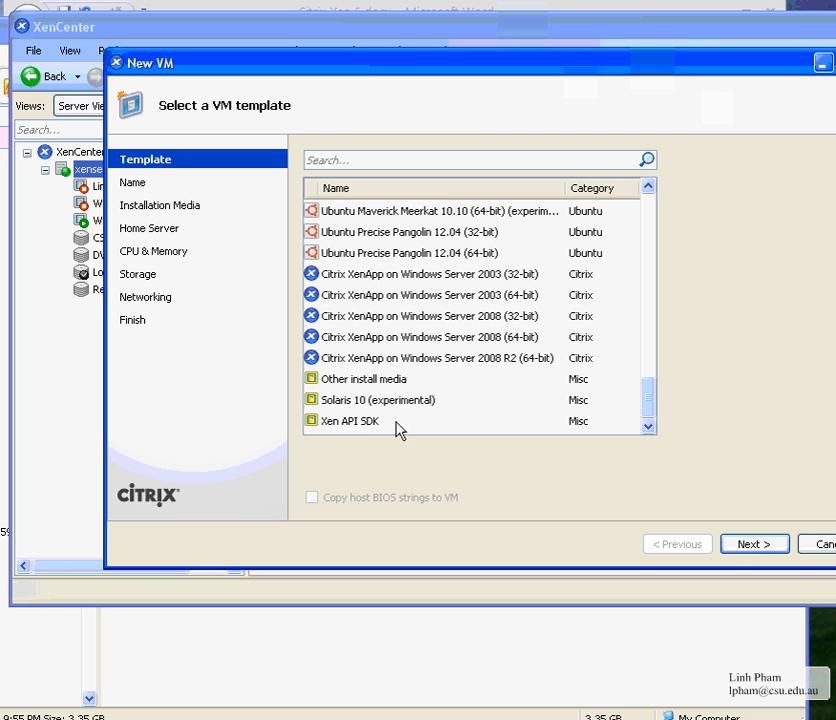
left_click(360, 387)
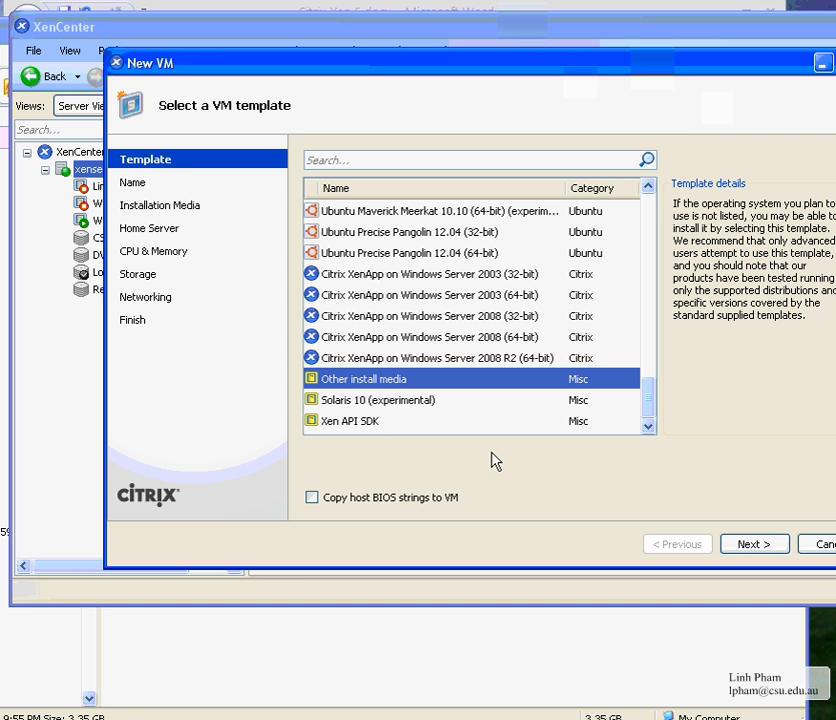
left_click_drag(652, 405, 648, 265)
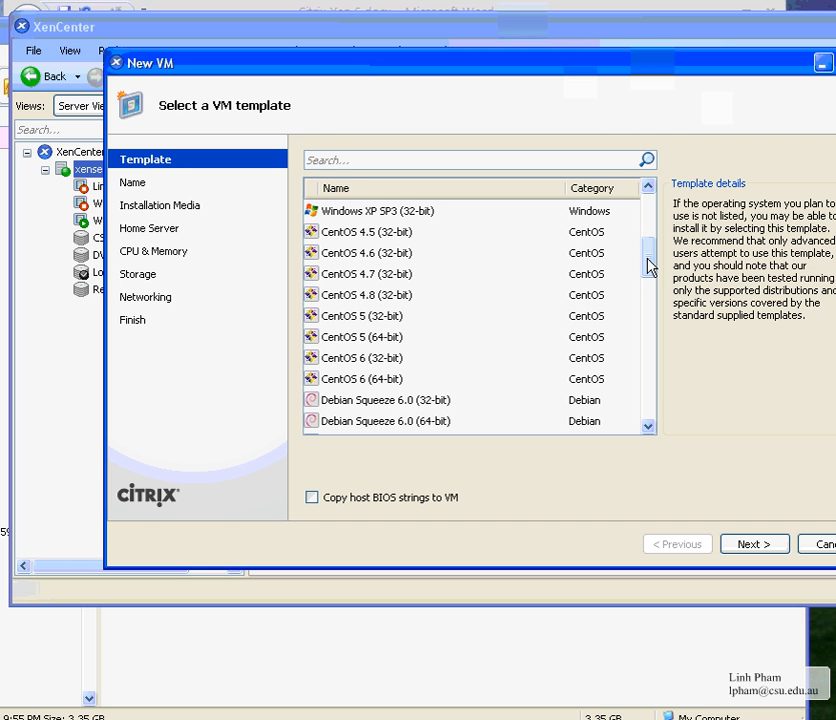
left_click(340, 320)
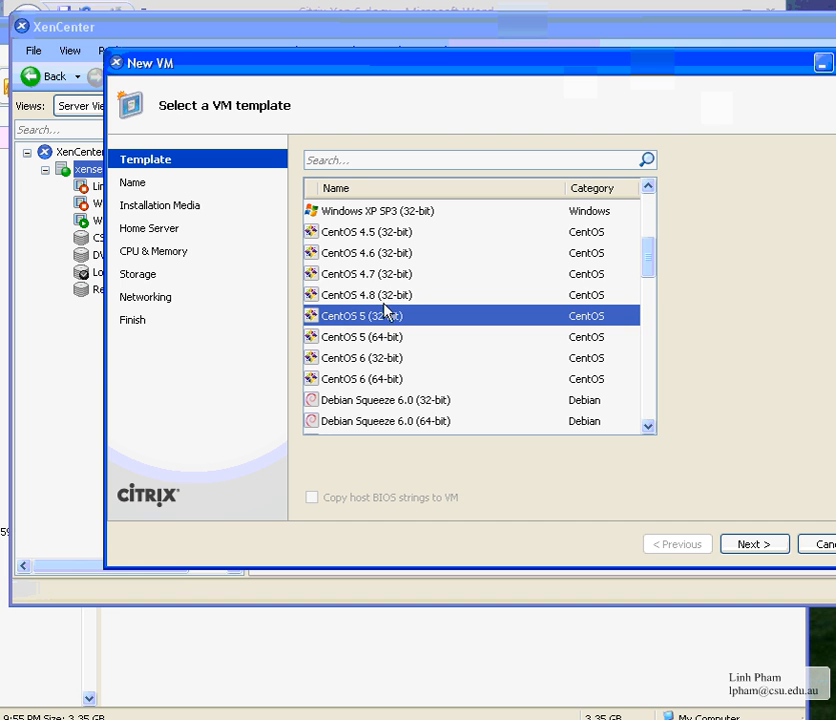
left_click(385, 295)
left_click(383, 315)
left_click_drag(648, 262, 651, 418)
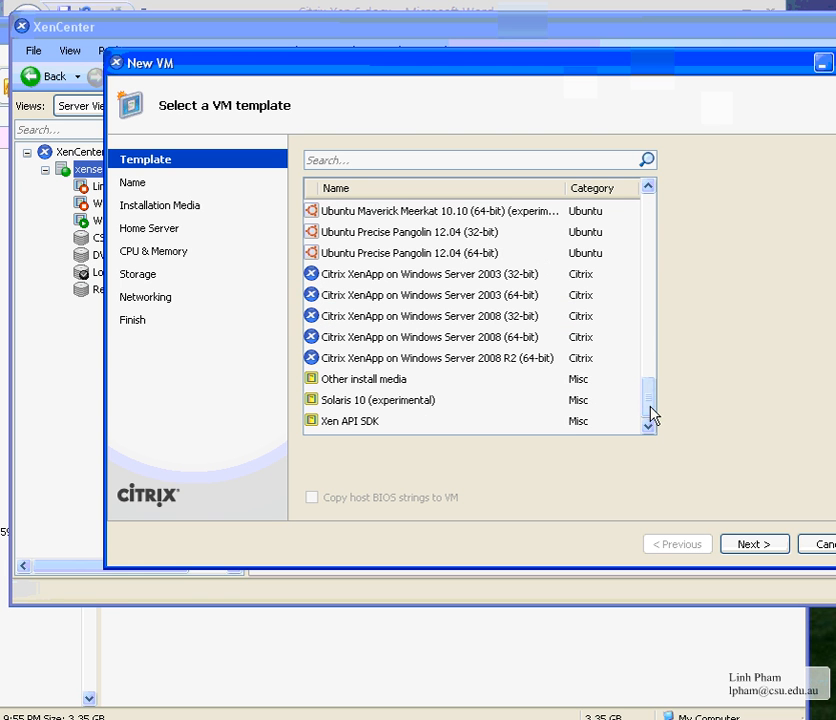
left_click(373, 388)
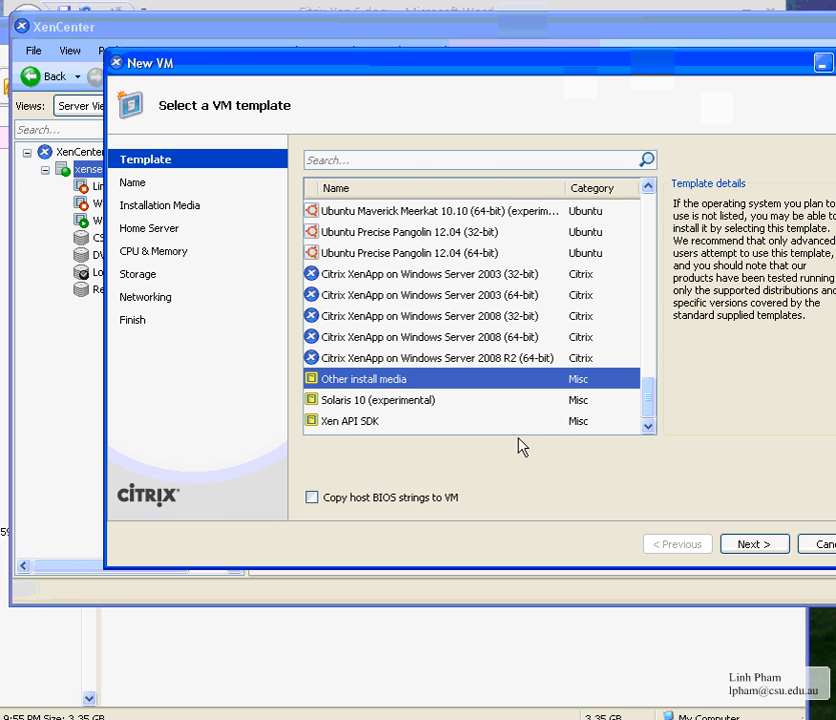
Start naming the VM 'Cen' and pick CentOS-5.7-i386-bin-DVD-1of2.iso as installation media
left_click(778, 545)
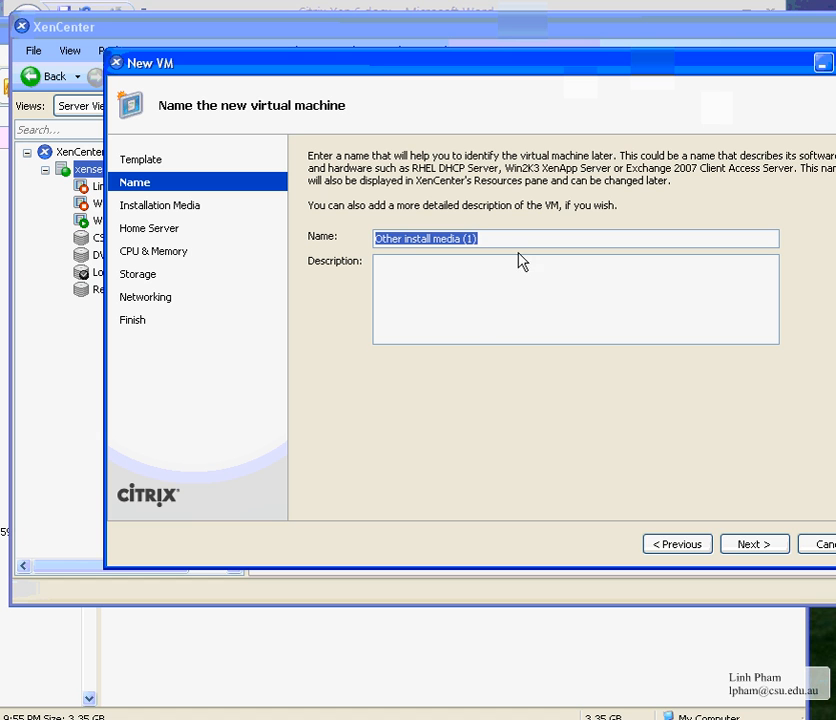
type("Centos5.7.CSU")
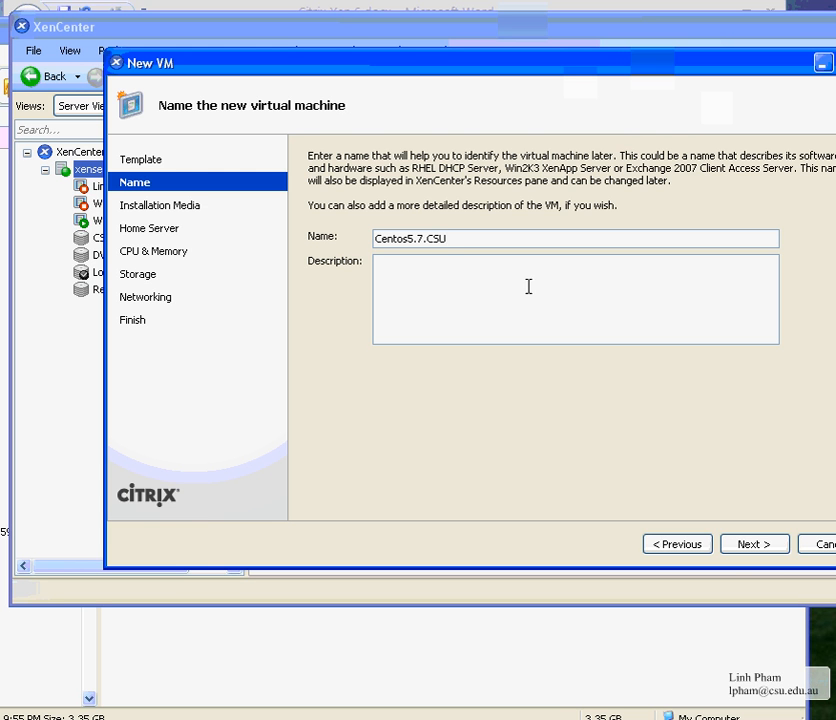
left_click(750, 548)
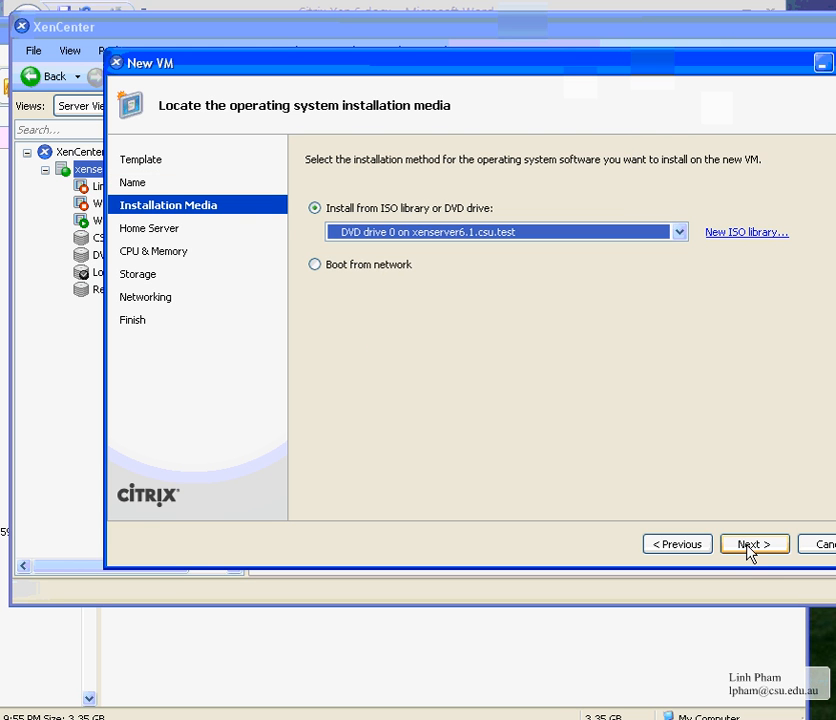
left_click(560, 231)
scroll(608, 304, "up", 5)
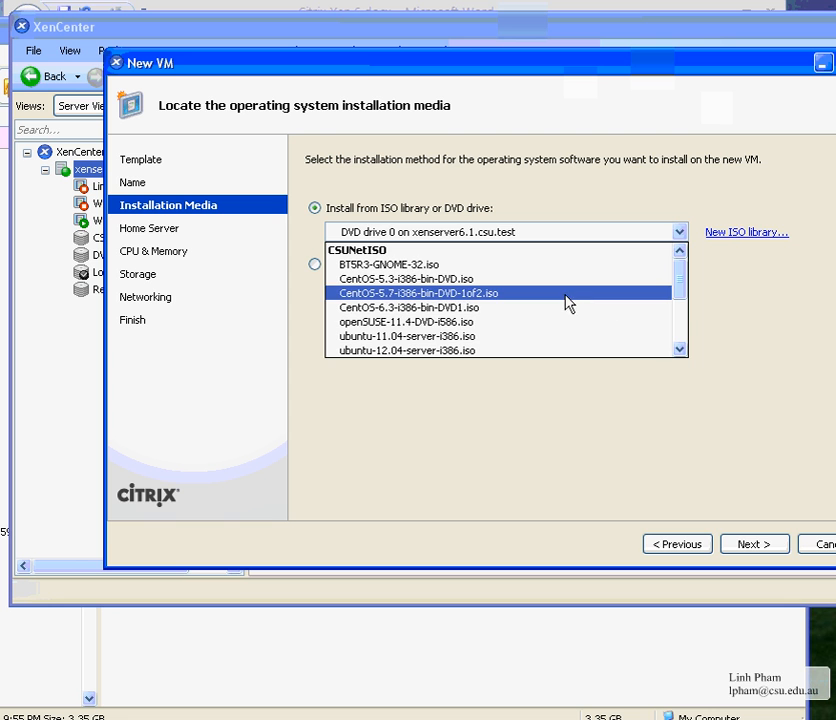
left_click(403, 294)
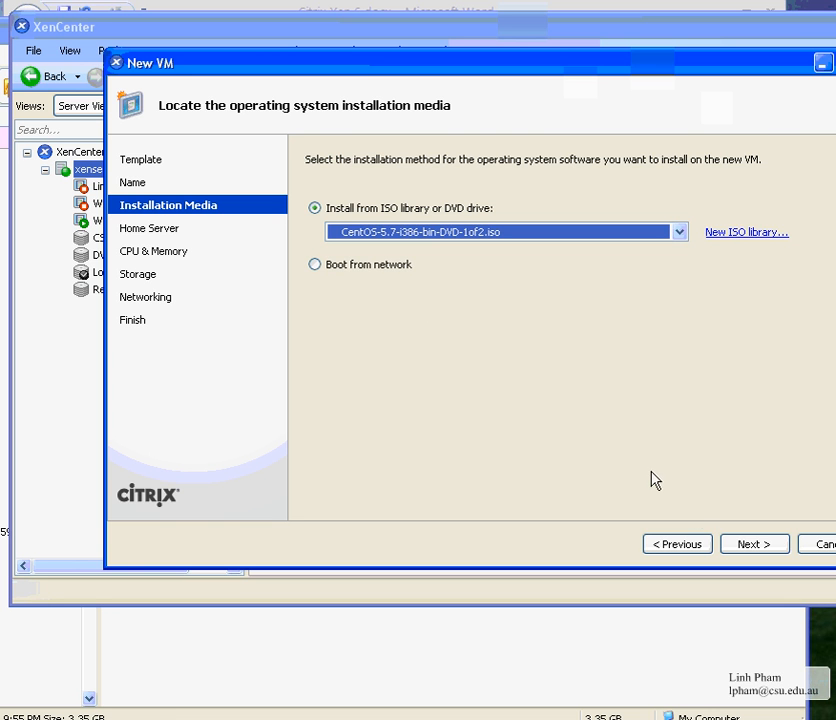
left_click(746, 548)
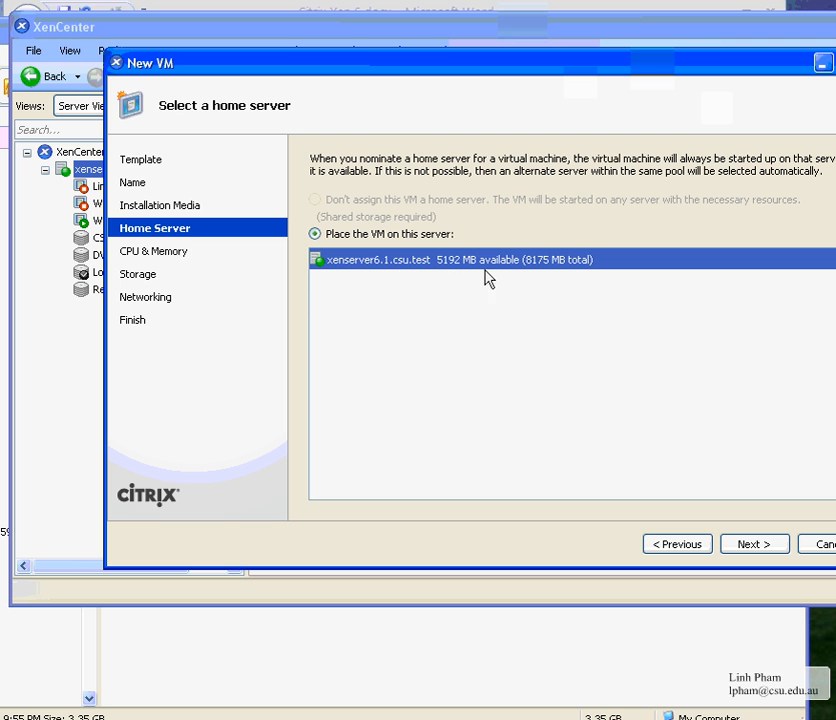
Return to templates, try CentOS 5 (32-bit) instead, and inspect its boot parameters
left_click(678, 544)
left_click(678, 544)
left_click(678, 544)
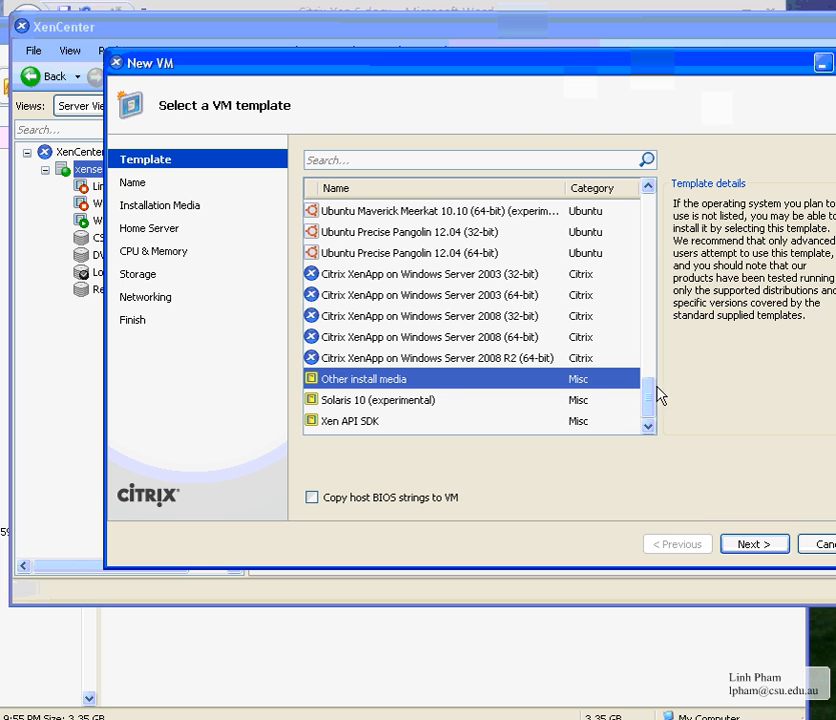
left_click_drag(650, 394, 648, 258)
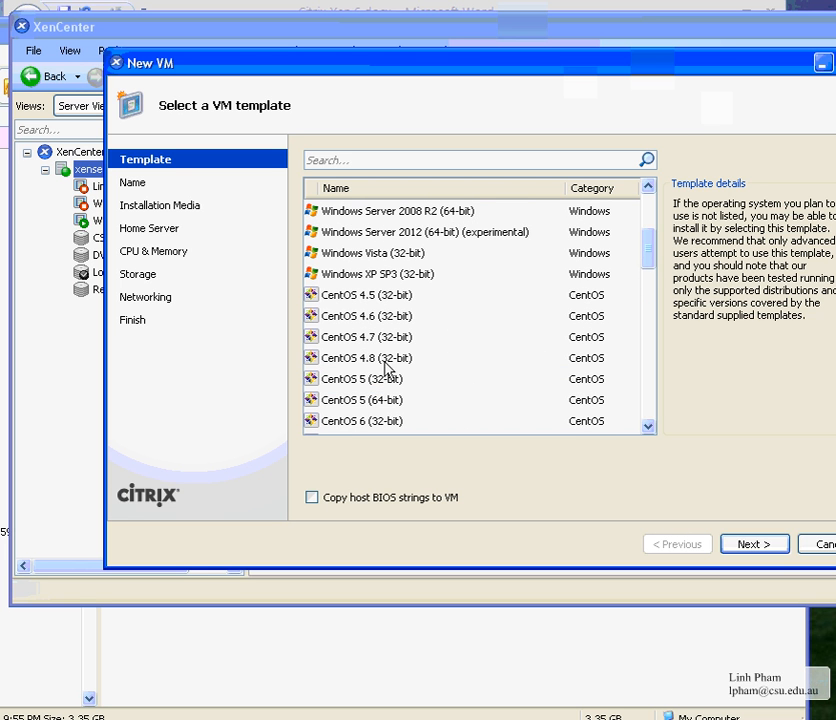
left_click(384, 402)
left_click(388, 383)
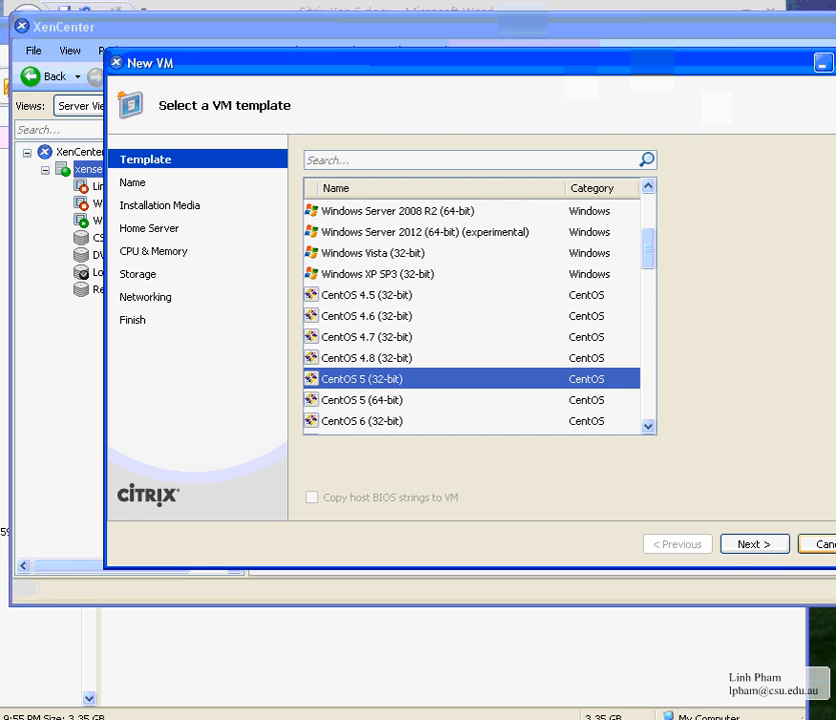
left_click(767, 545)
left_click(766, 545)
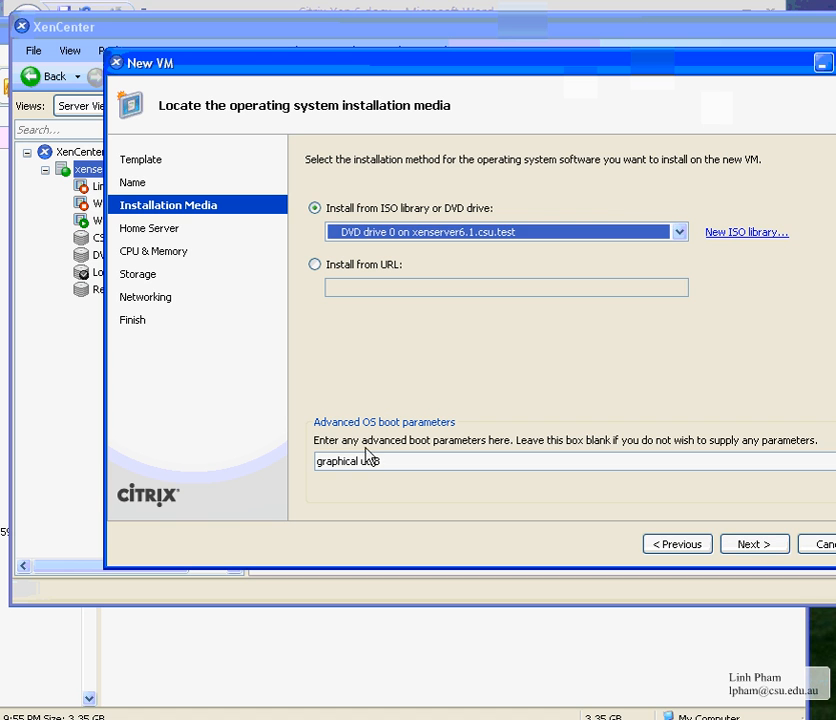
left_click_drag(388, 460, 293, 452)
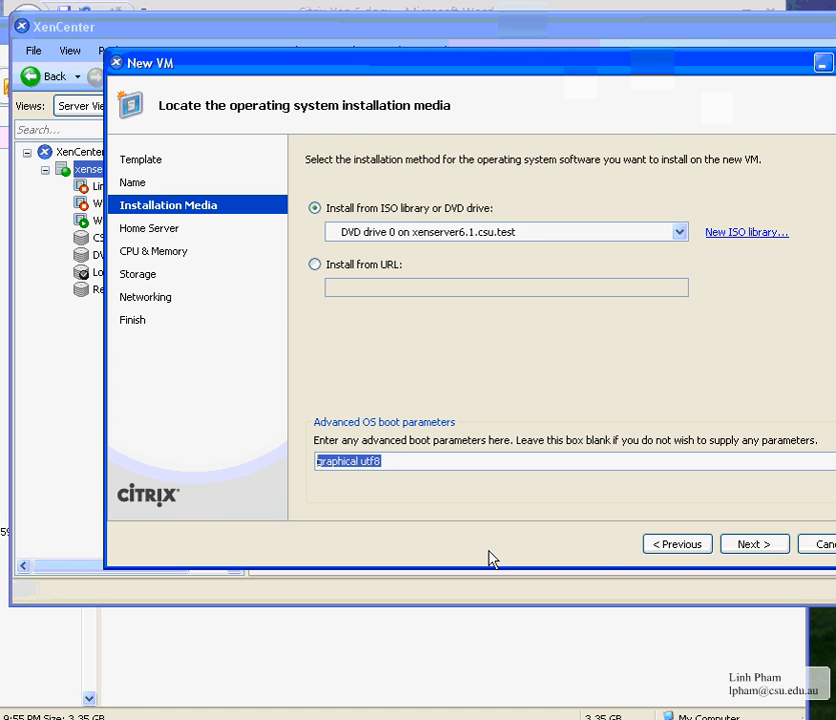
Go back to the template list and reselect Other install media
left_click(695, 552)
left_click(695, 552)
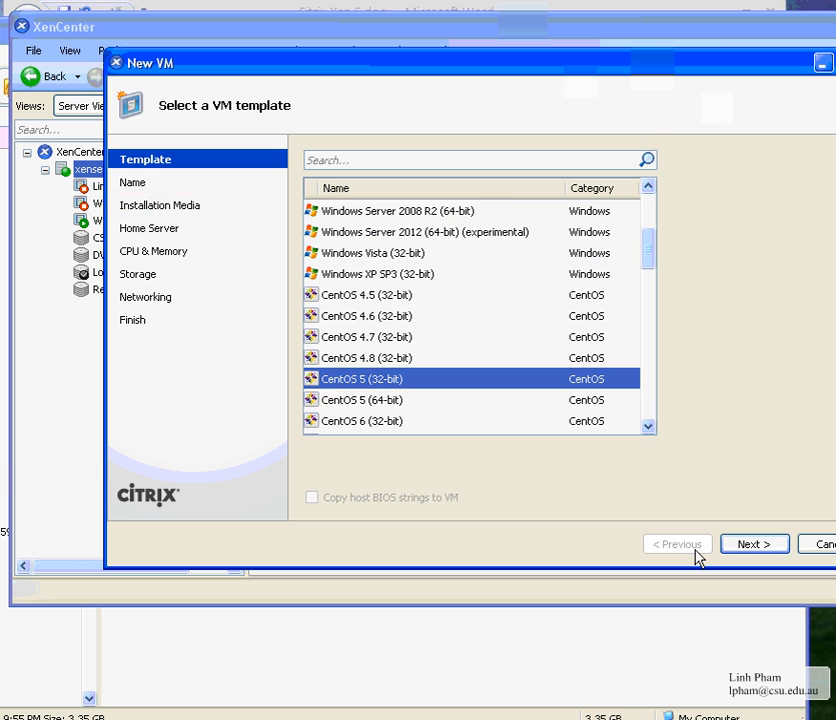
left_click_drag(640, 245, 631, 425)
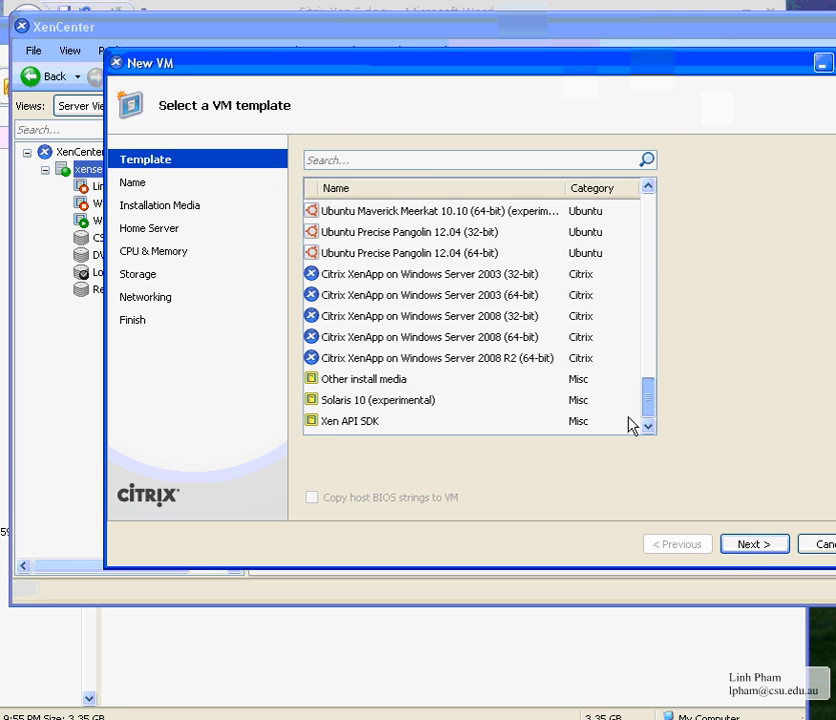
left_click(358, 382)
Name the new VM Centos5.7.CSU.2013
left_click(755, 548)
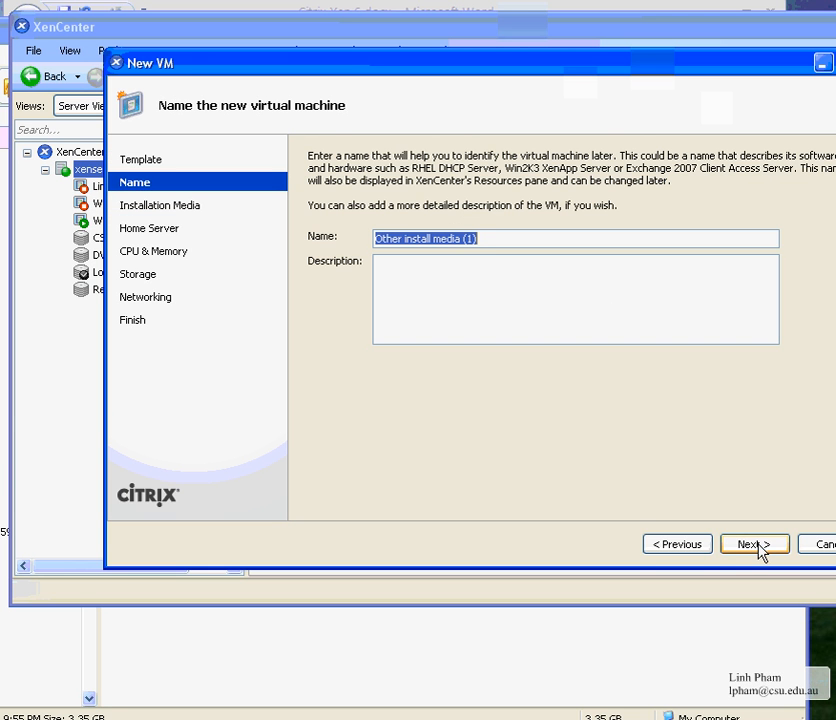
type("Centos5.7.")
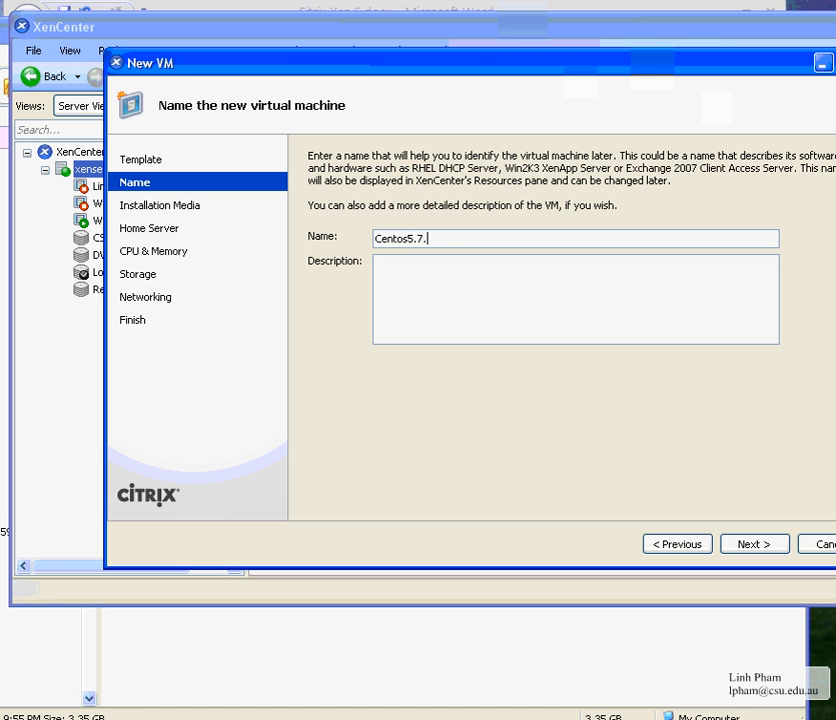
type("CSU.2013")
left_click(728, 544)
Install from CentOS-5.7-i386-bin-DVD-1of2.iso and accept xenserver6.1.csu.test as home server
left_click(502, 234)
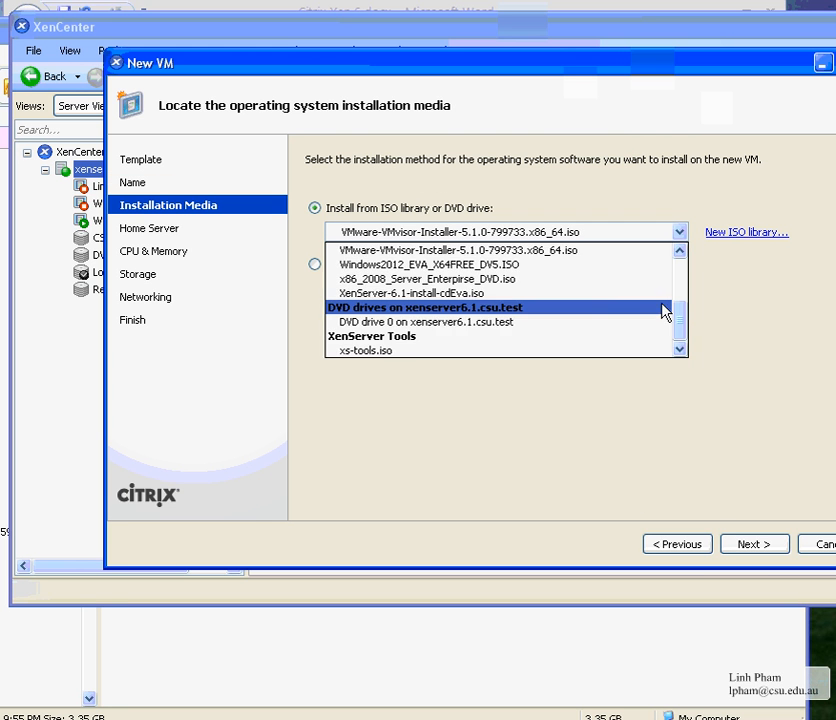
scroll(683, 293, "up", 3)
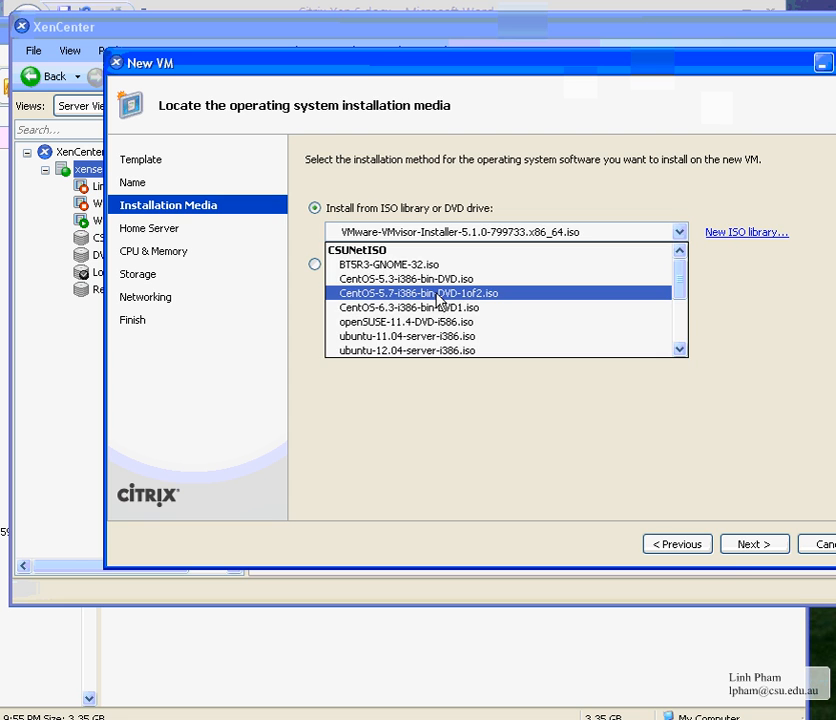
left_click(437, 296)
left_click(728, 546)
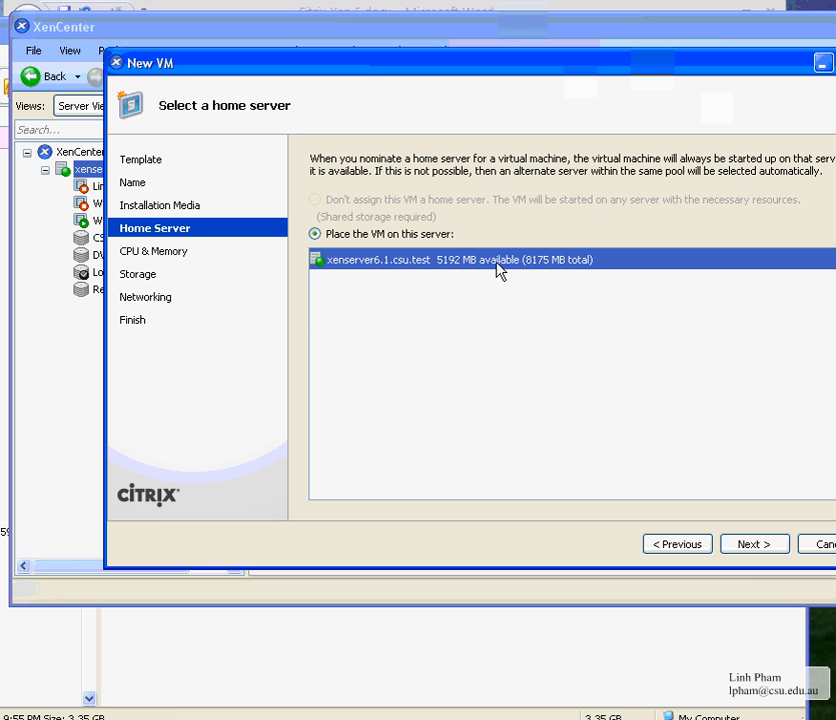
left_click(741, 550)
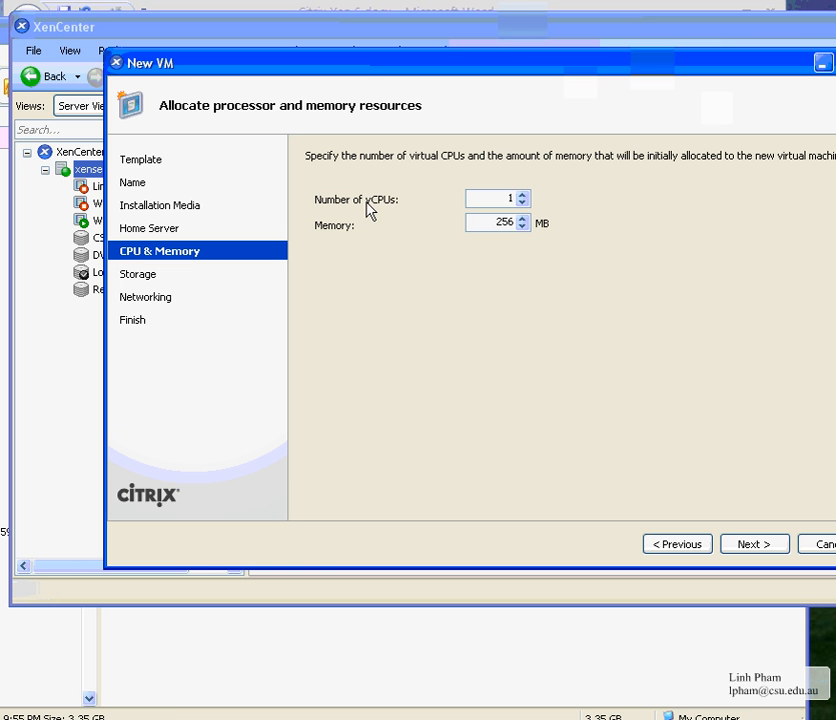
Set Number of vCPUs to 2 and change memory from 256 MB to 750 MB
left_click(522, 196)
left_click(523, 196)
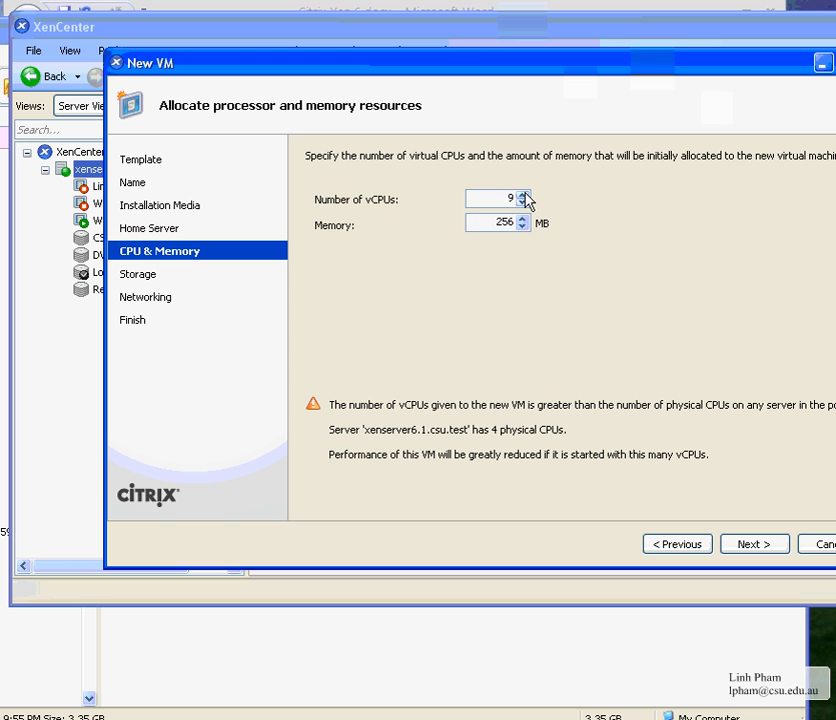
left_click(522, 196)
left_click(523, 203)
left_click(523, 203)
left_click(522, 203)
left_click(522, 203)
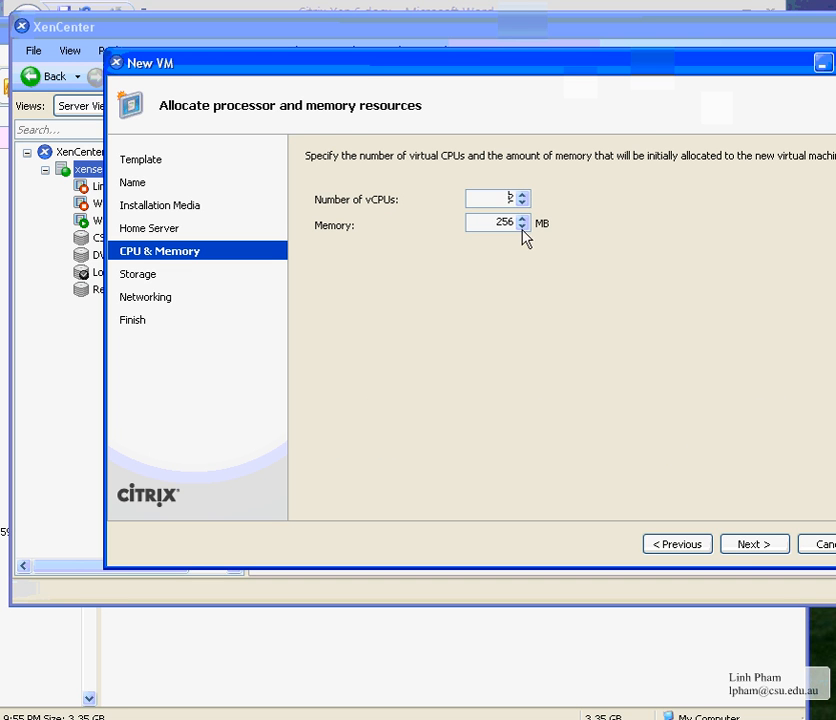
left_click_drag(493, 224, 533, 222)
left_click(82, 168)
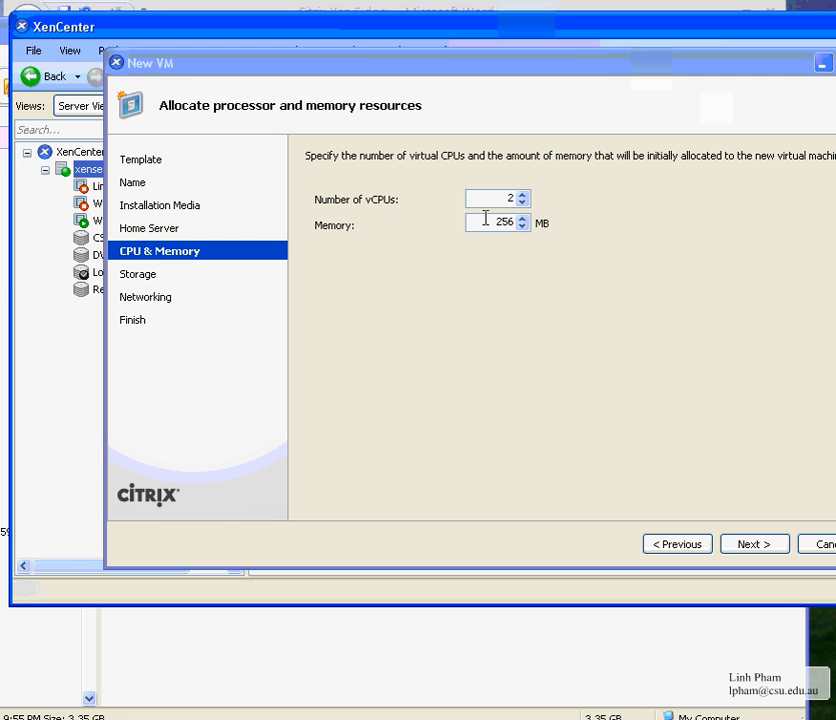
left_click_drag(486, 218, 536, 209)
type("750")
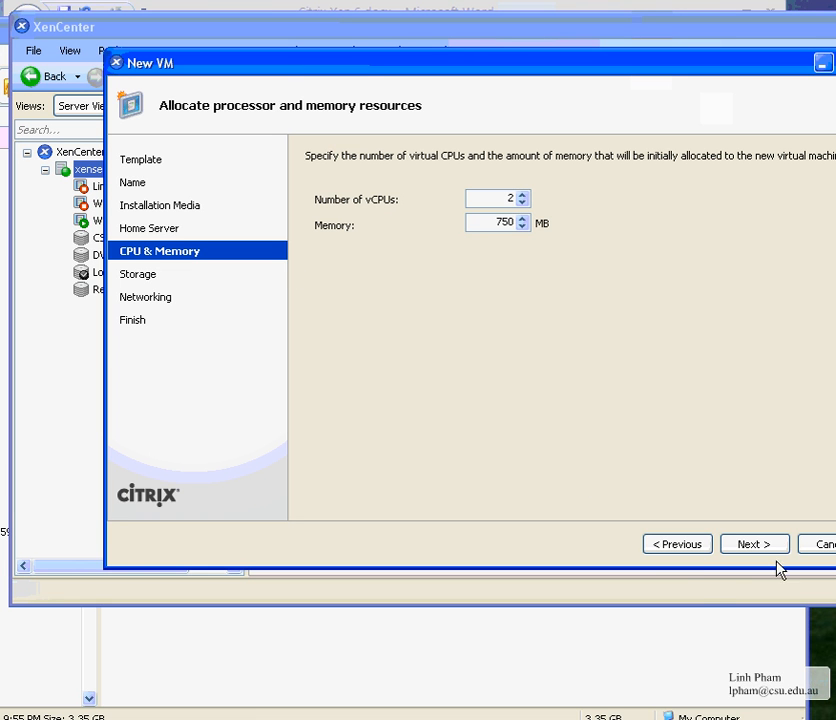
Add a 20 GB virtual disk named Centos5.7.CSU on local storage
left_click(740, 545)
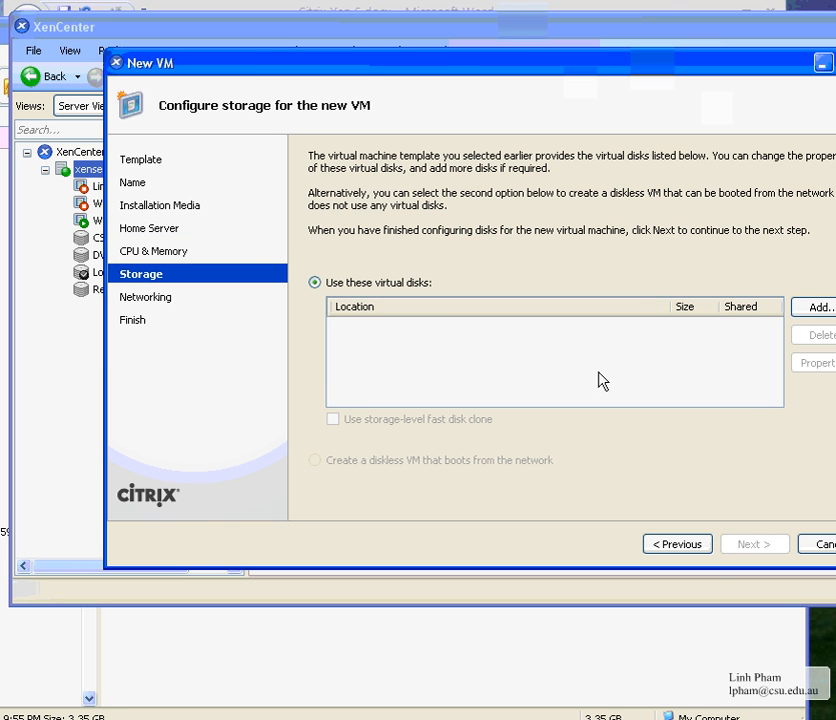
left_click(818, 310)
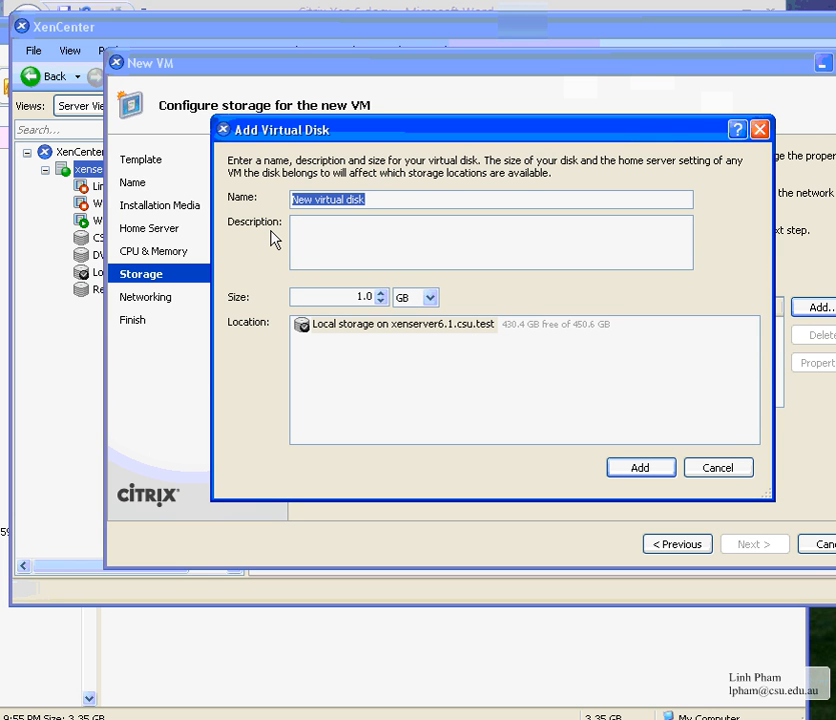
type("Centi")
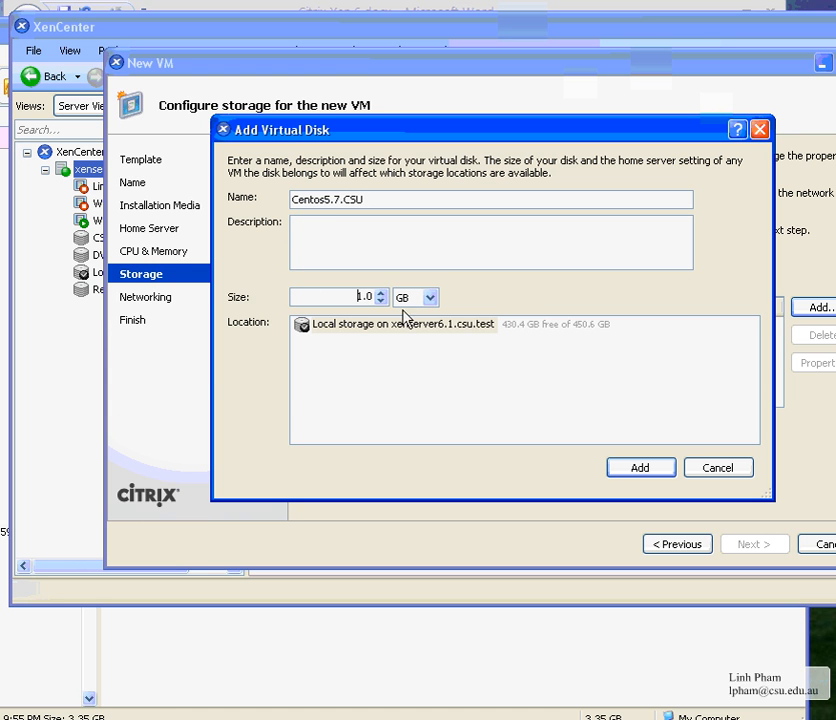
left_click(471, 328)
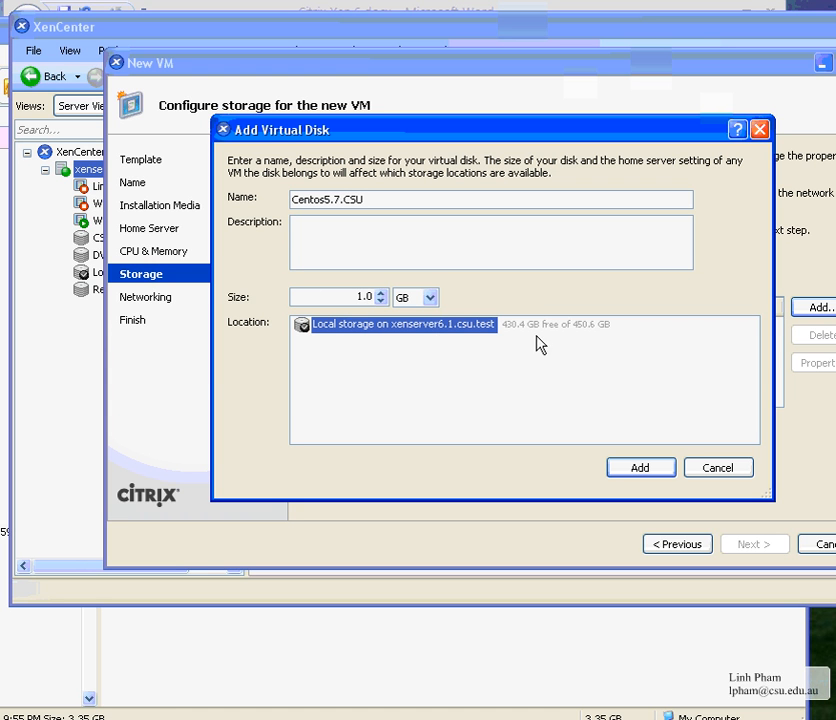
left_click(360, 296)
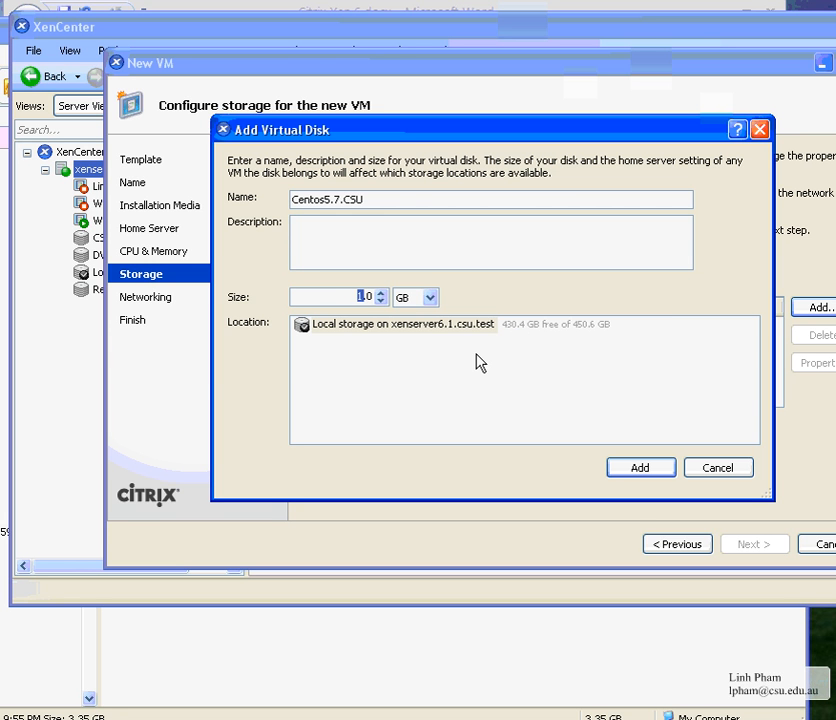
type("20")
left_click(452, 250)
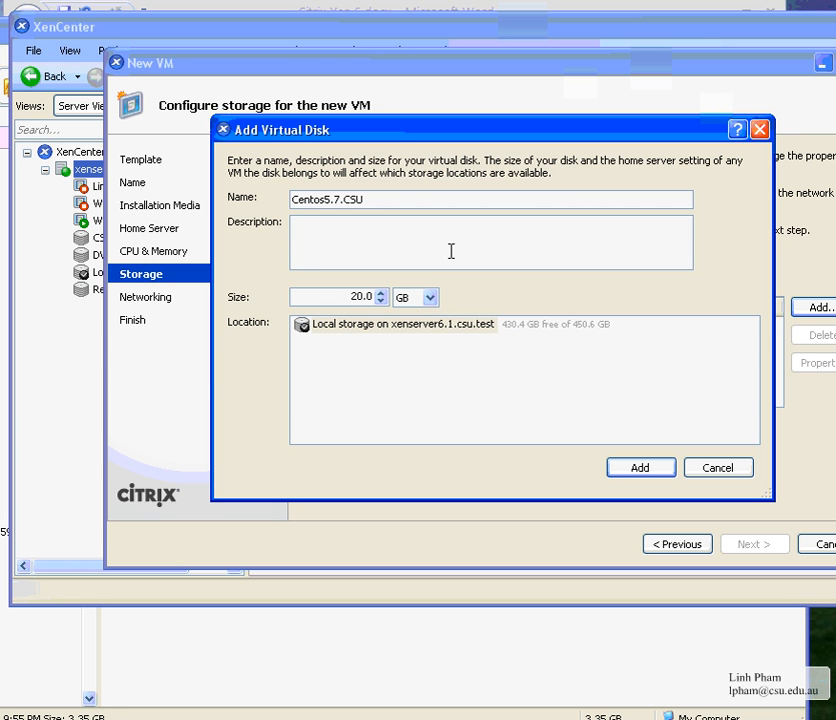
left_click(641, 468)
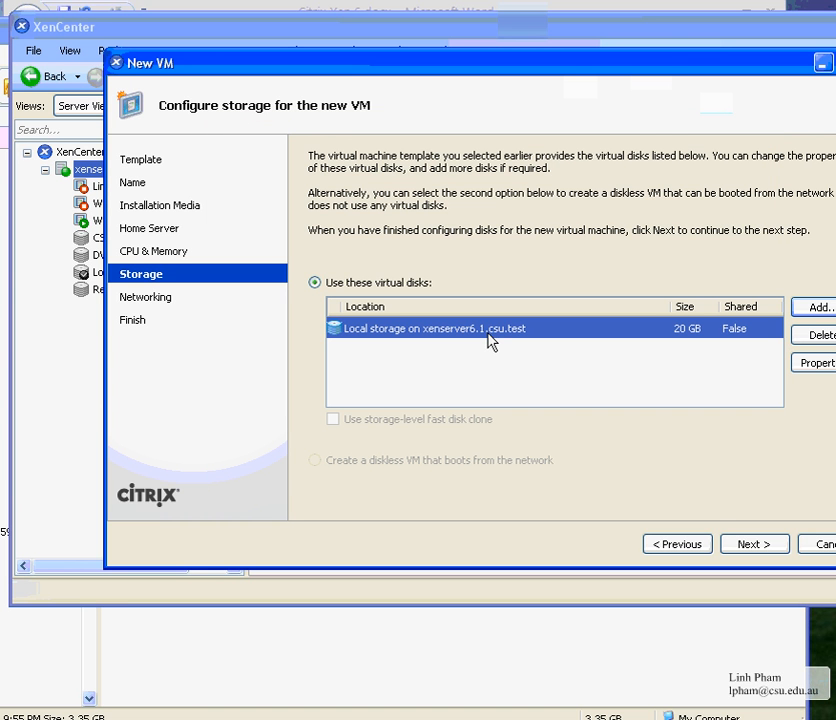
Check the new disk's properties and close them unchanged
left_click(812, 363)
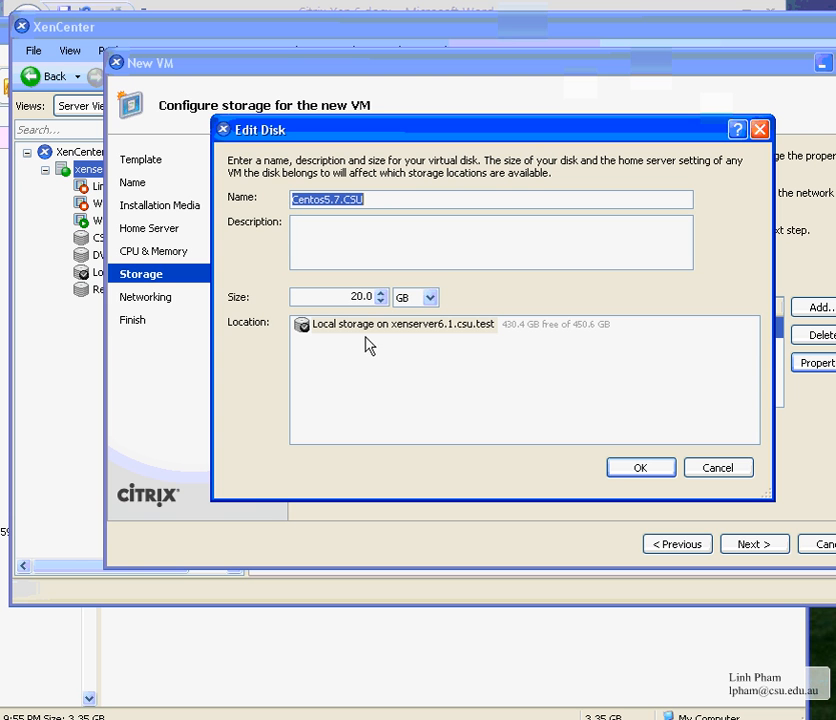
left_click(688, 472)
left_click_drag(648, 72, 583, 68)
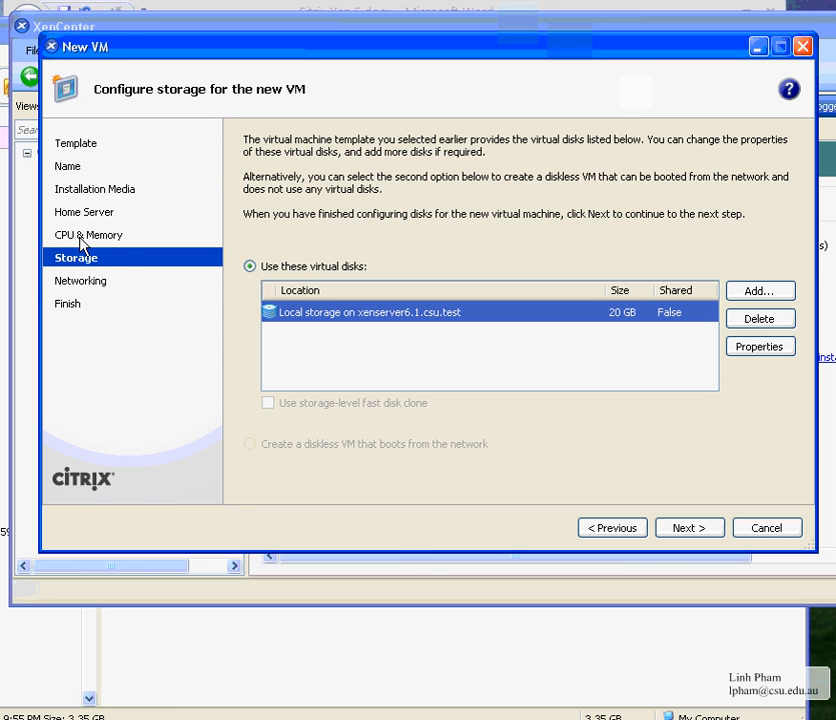
Keep the single interface on Network 0, cancelling a second interface
left_click(703, 534)
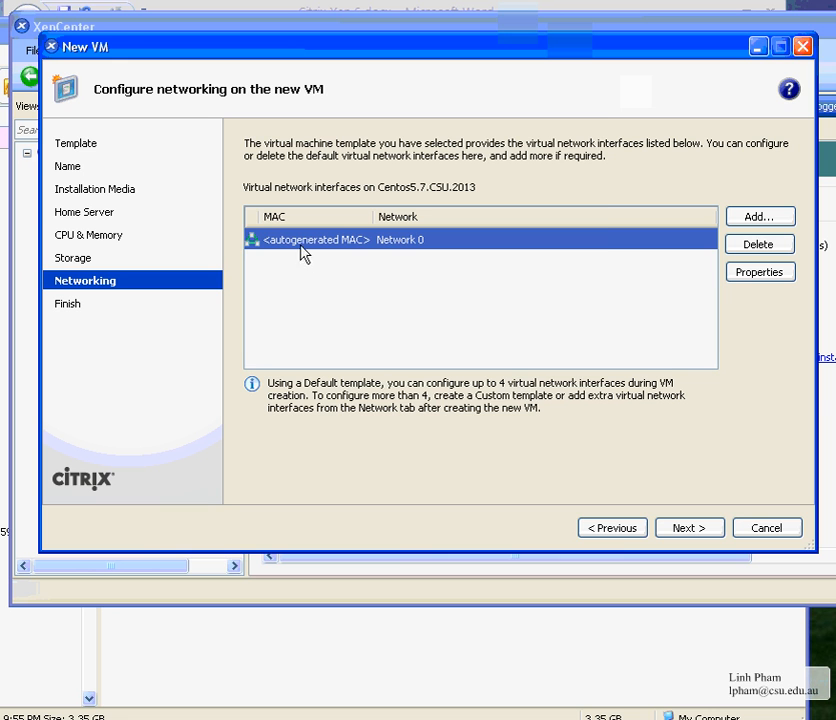
left_click(766, 276)
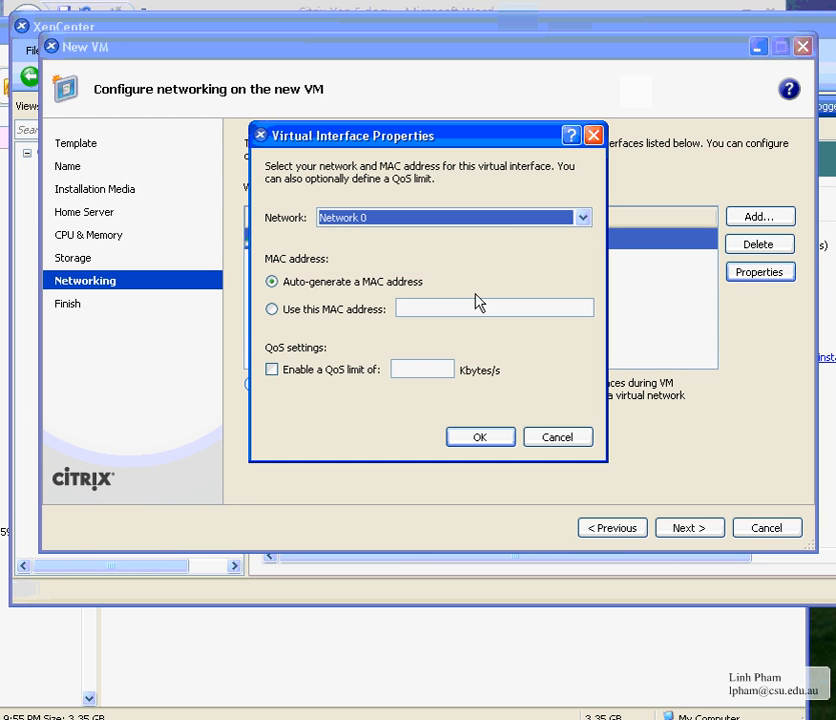
left_click(513, 222)
left_click(513, 222)
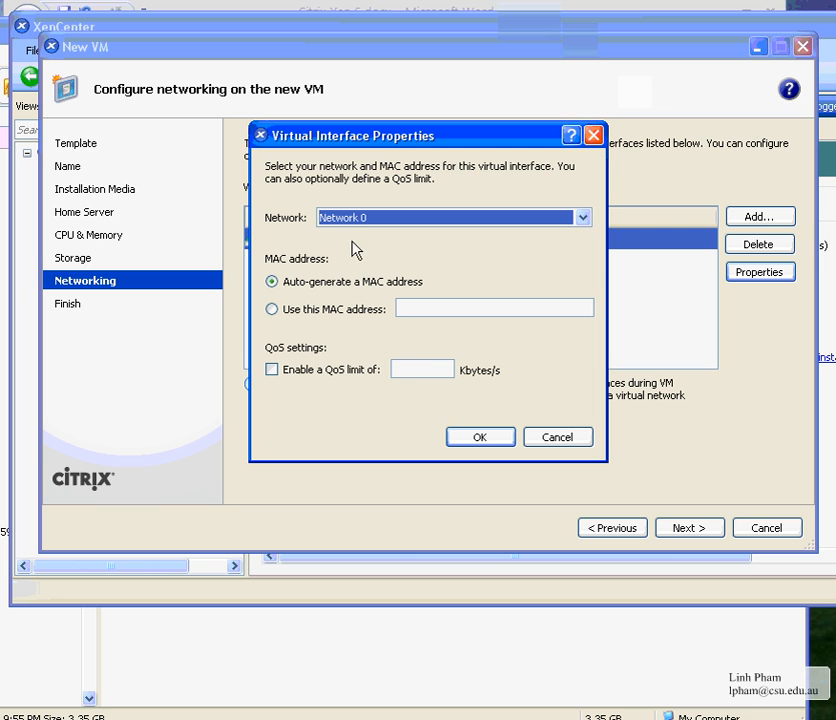
left_click(575, 445)
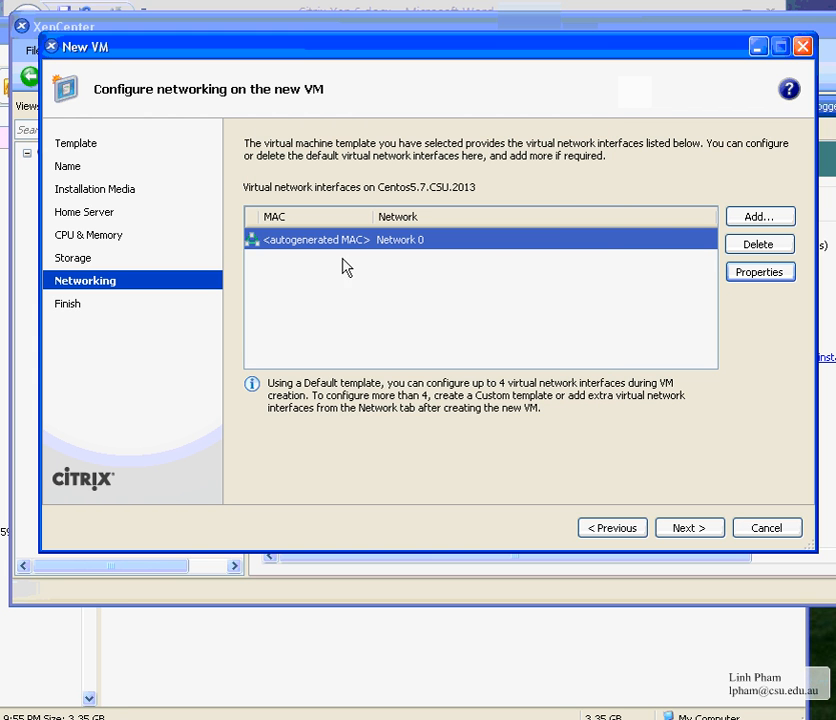
left_click(745, 217)
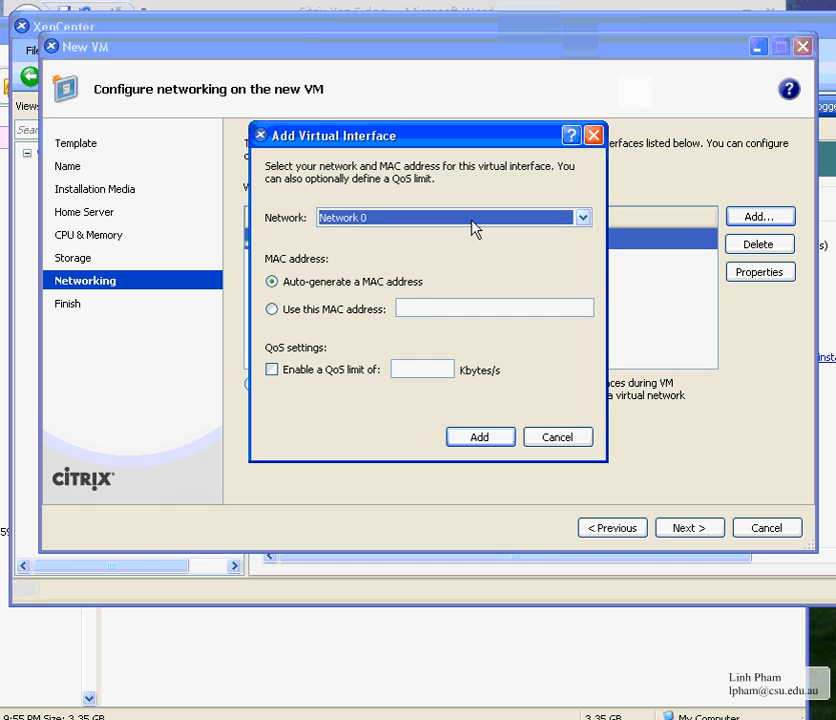
left_click(558, 438)
Turn off automatic start and create the Centos5.7.CSU.2013 VM
left_click(689, 532)
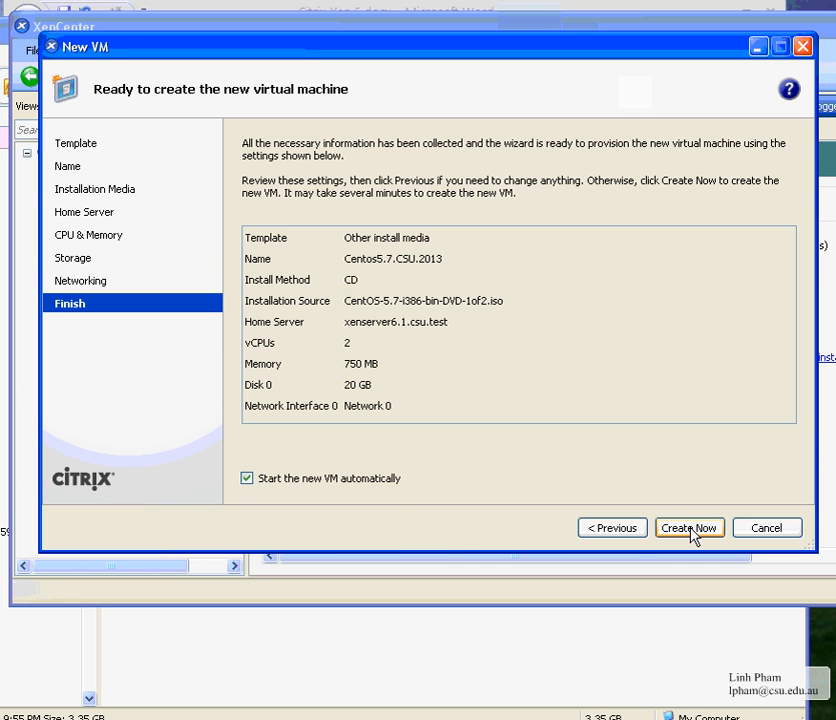
left_click(247, 479)
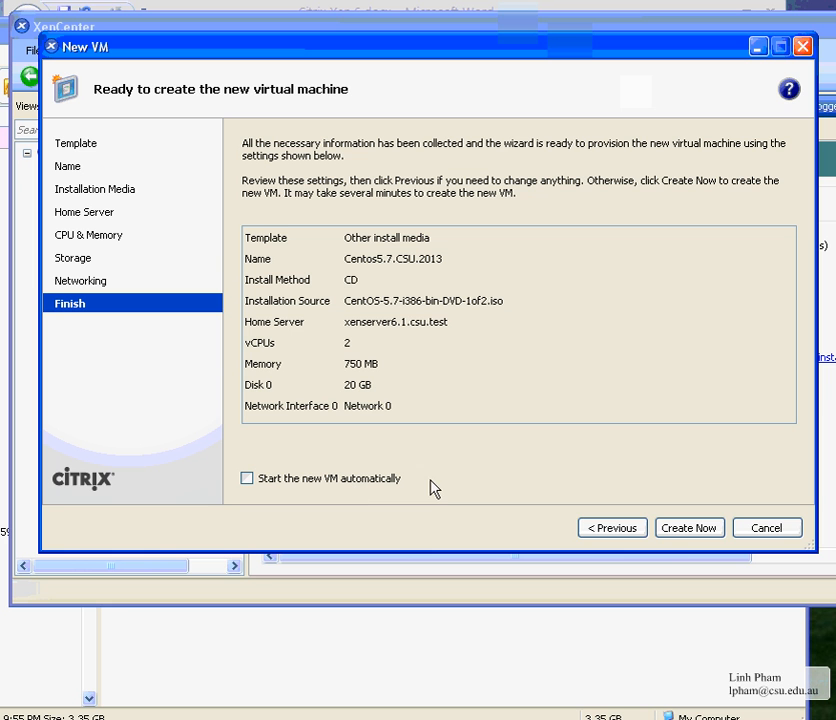
left_click(686, 530)
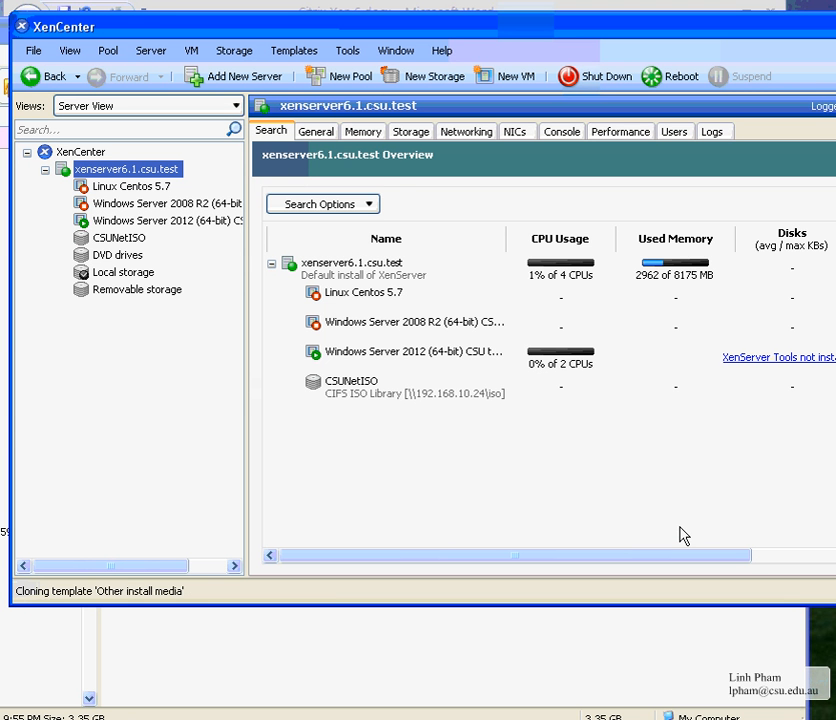
Select Centos5.7.CSU.2013 in the Server View and start the VM
left_click_drag(244, 26, 233, 17)
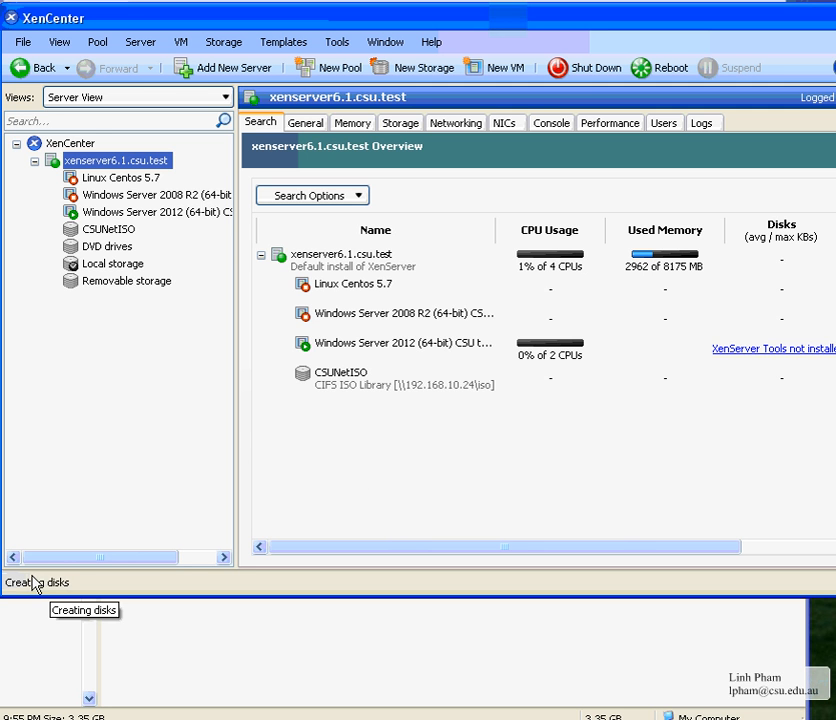
left_click(144, 180)
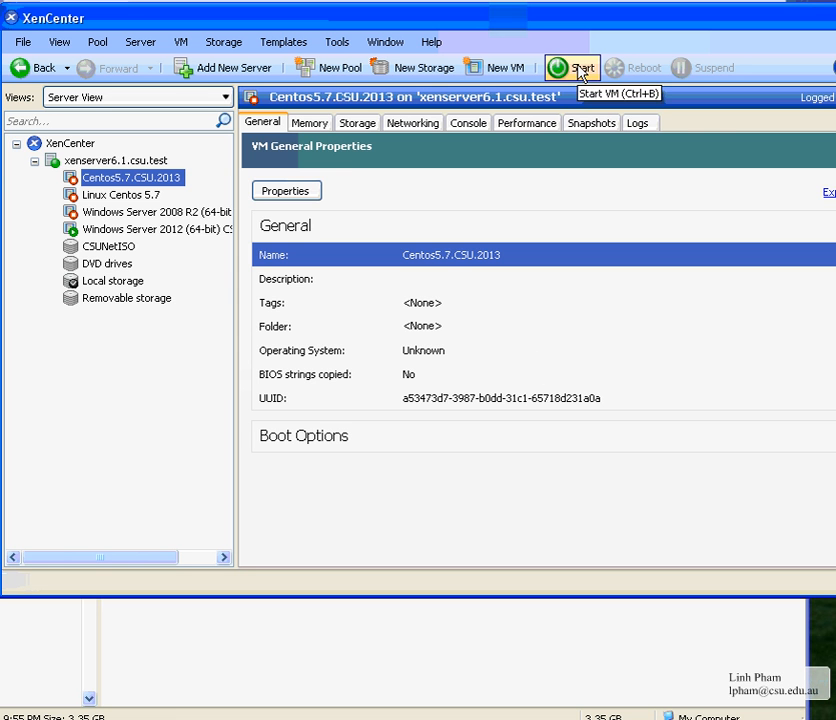
left_click(130, 162)
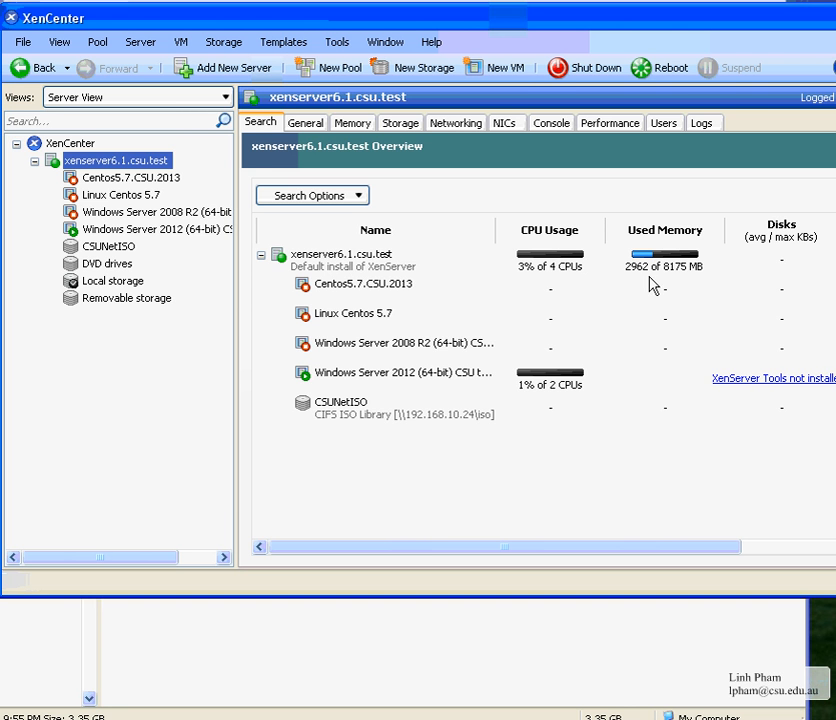
mouse_move(657, 26)
left_mouse_down()
mouse_move(435, 37)
mouse_move(666, 34)
left_mouse_up()
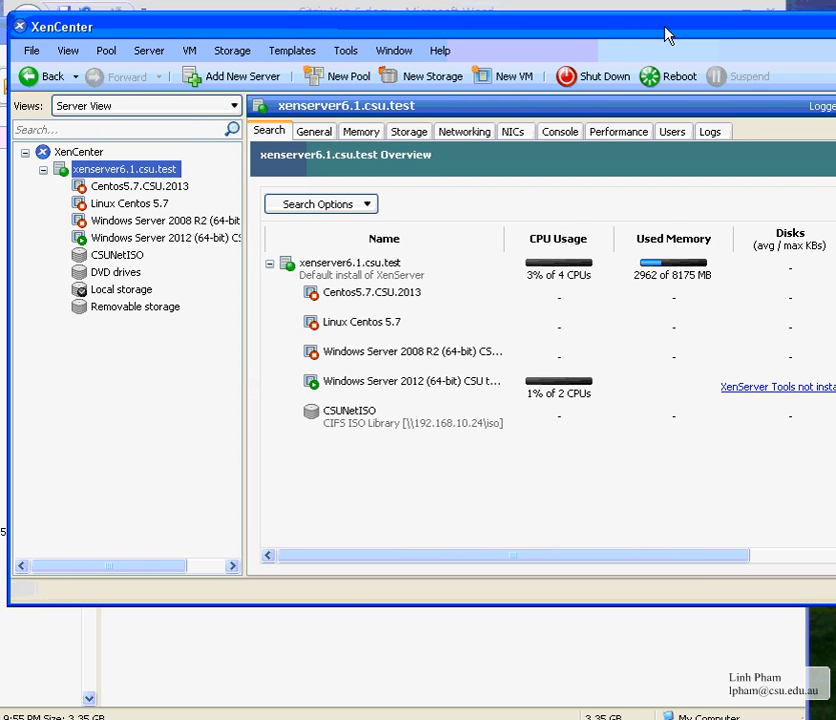
left_click(361, 131)
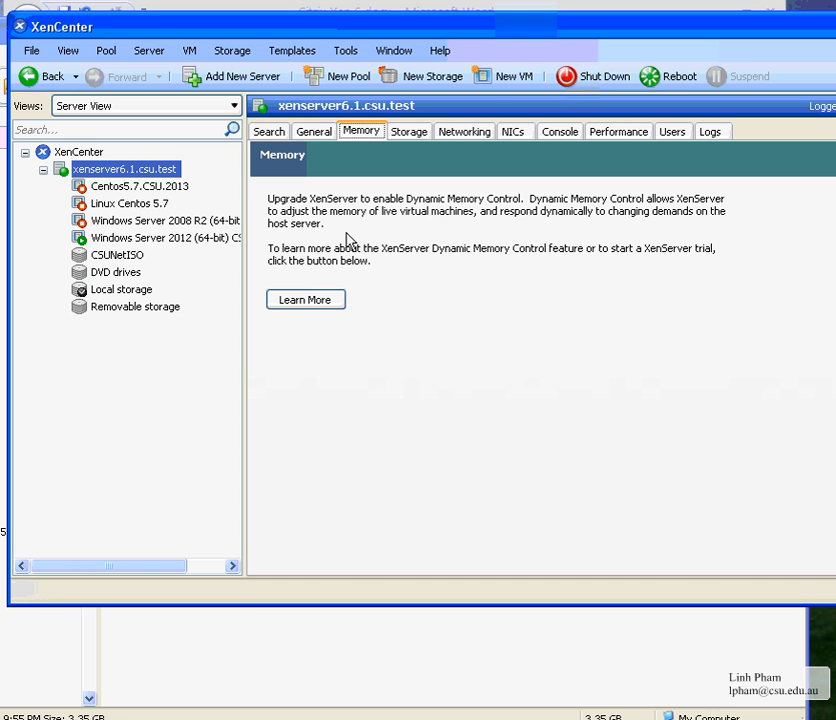
left_click(164, 190)
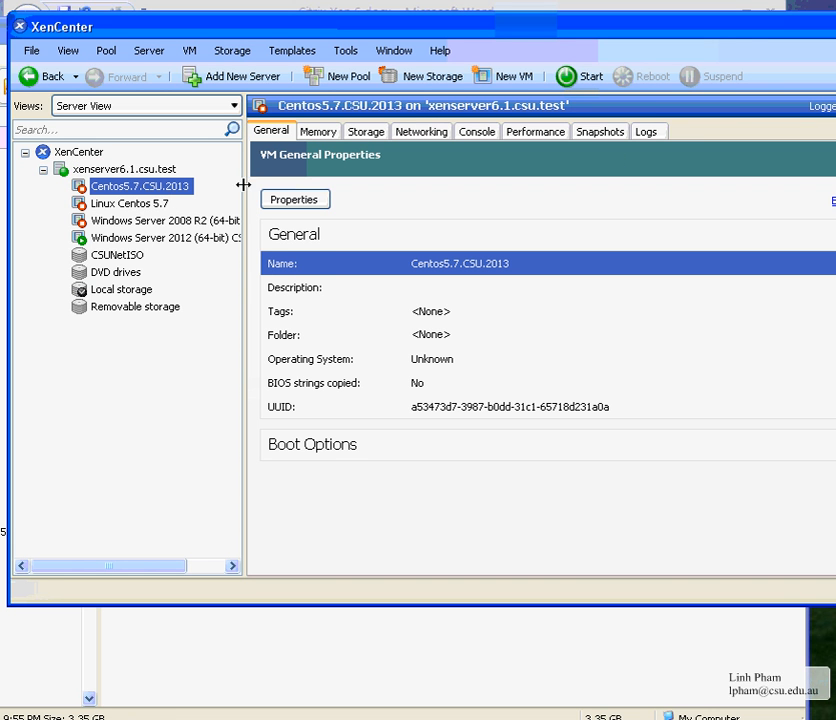
left_click(585, 76)
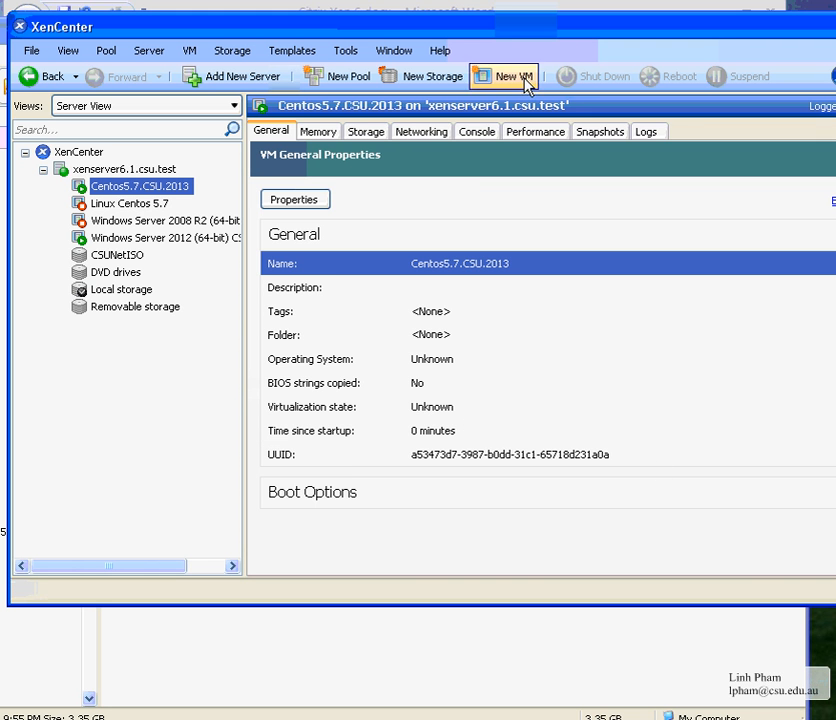
In the full-screen VM console, start the graphical CentOS install at the boot: prompt, then exit full screen
left_click(475, 132)
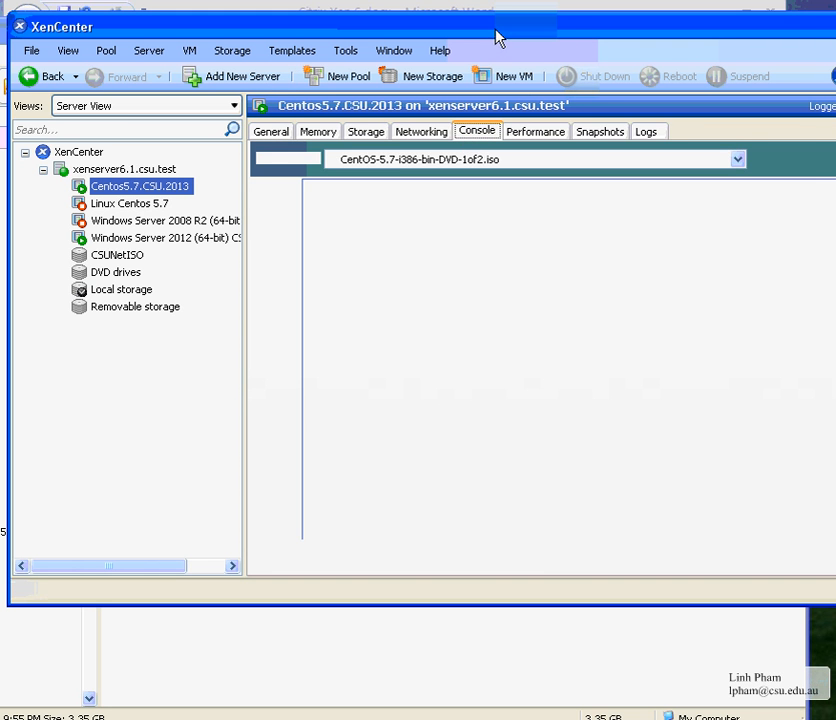
left_click_drag(494, 37, 357, 10)
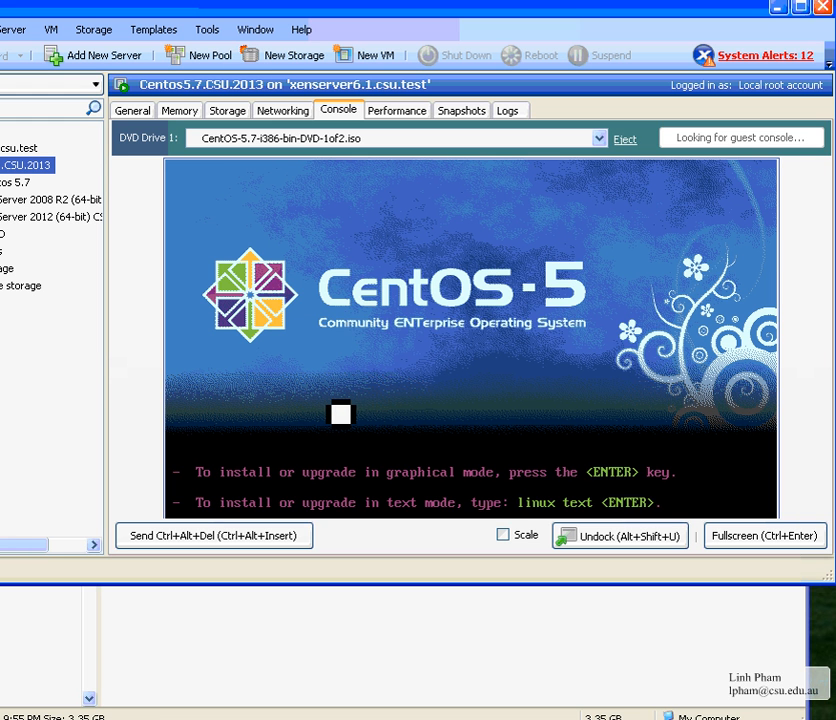
left_click(757, 553)
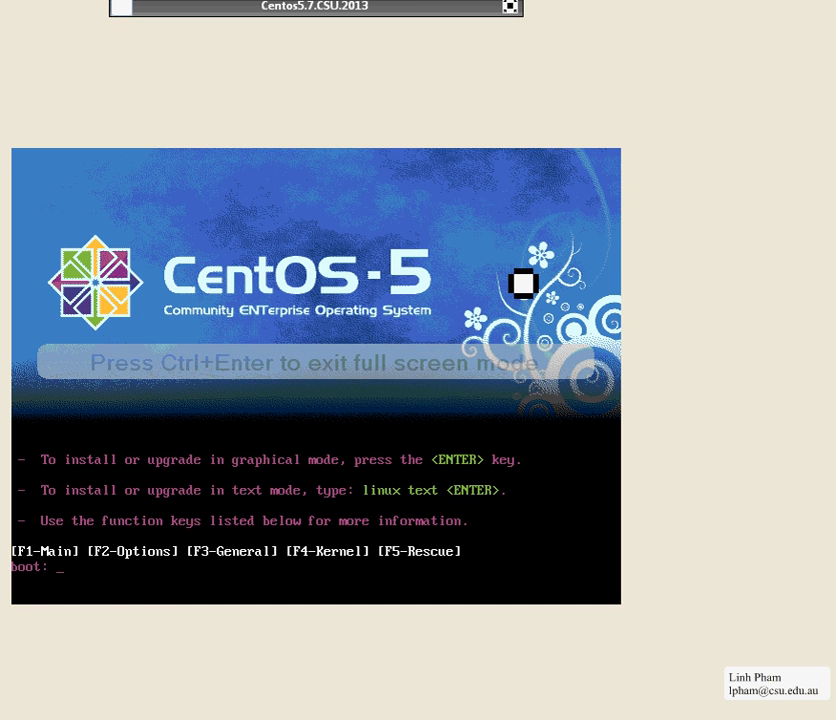
key("Return")
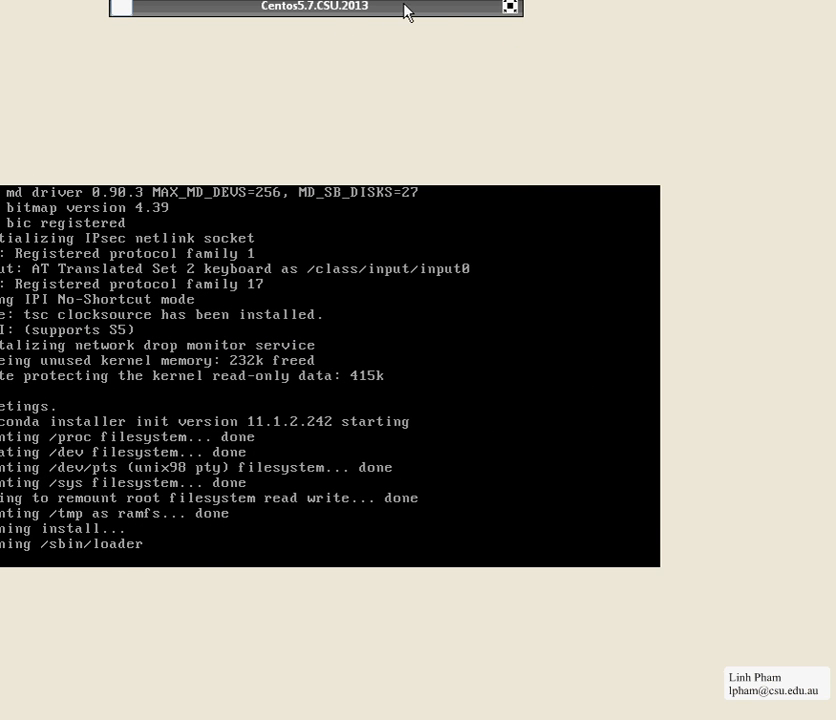
left_click(509, 7)
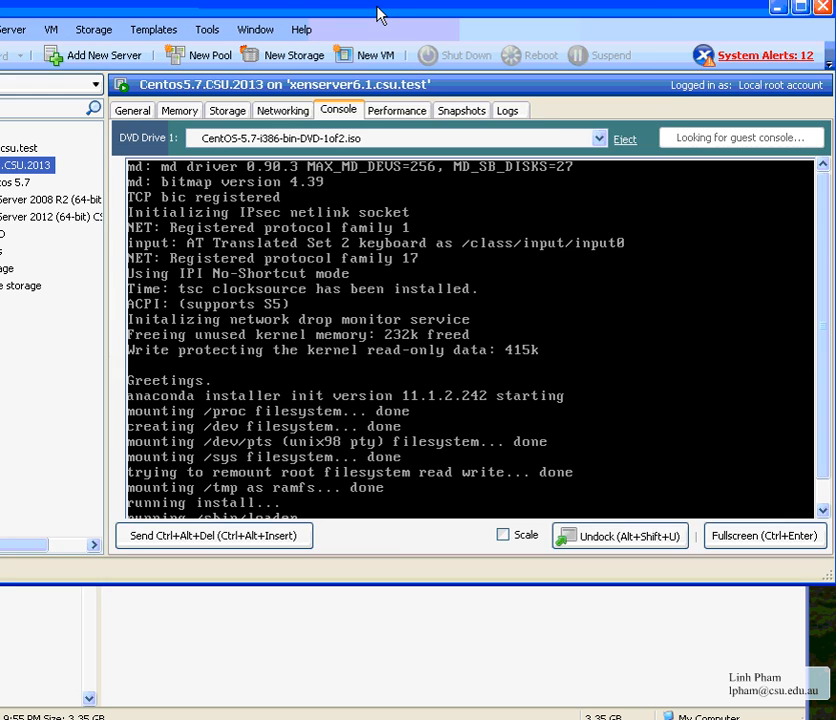
Skip the CD media test in the CentOS installer's CD Found dialog
left_click_drag(383, 11, 281, 23)
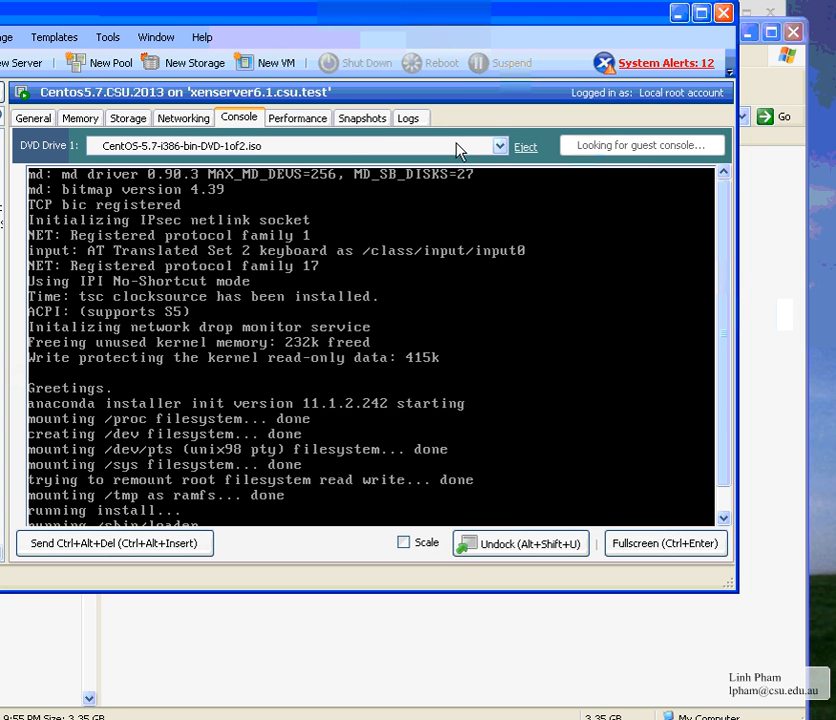
left_click_drag(461, 15, 490, 7)
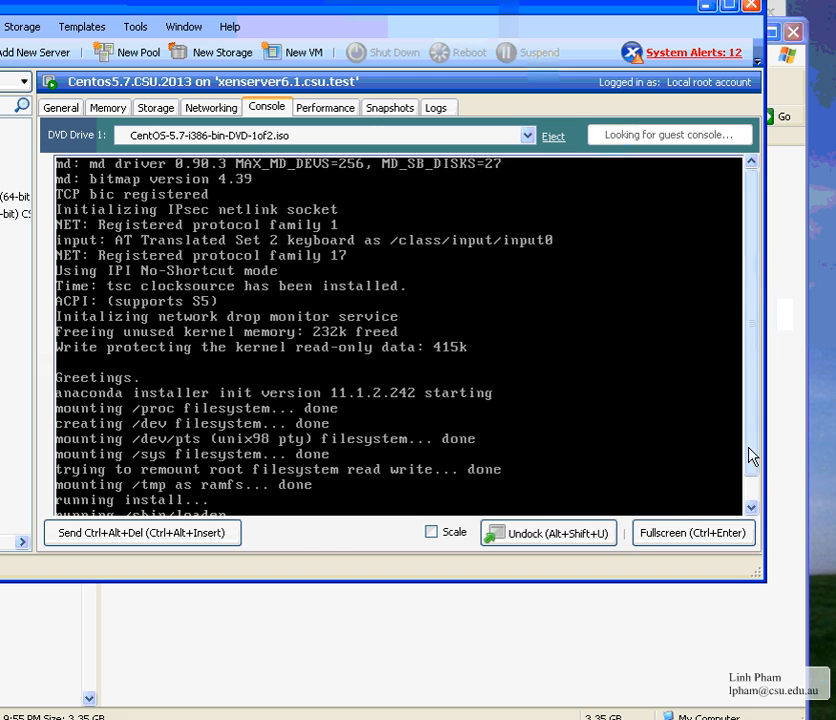
left_click_drag(749, 448, 749, 507)
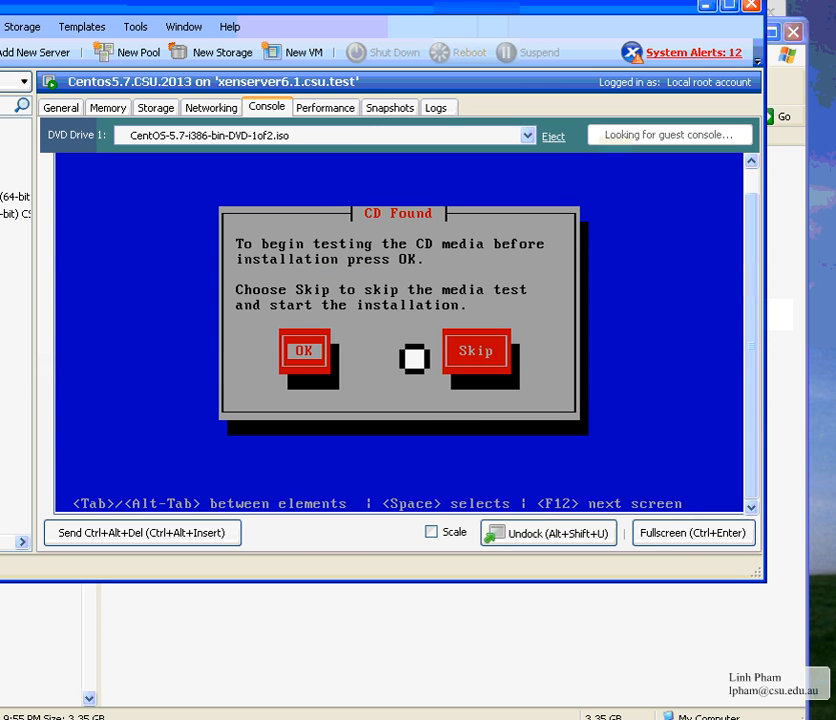
key("Tab")
key("Return")
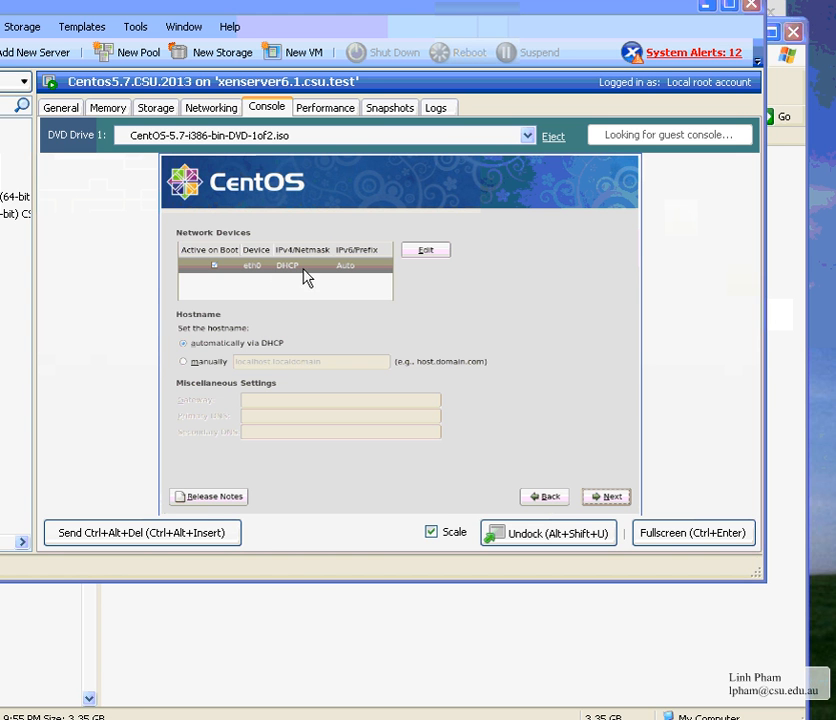
Choose Sydney on the Australia map as the installer's time zone
left_click(611, 499)
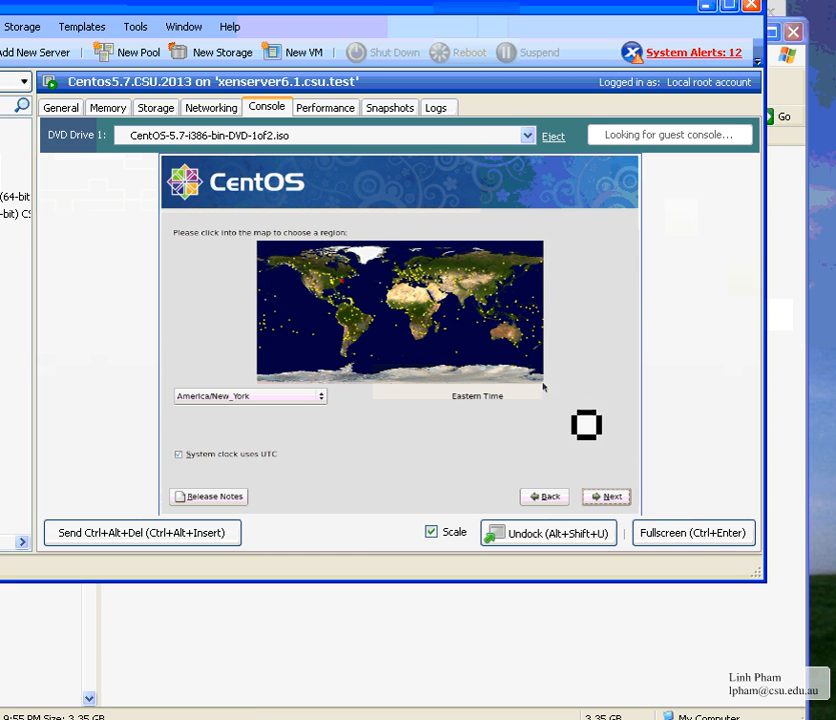
left_click(490, 335)
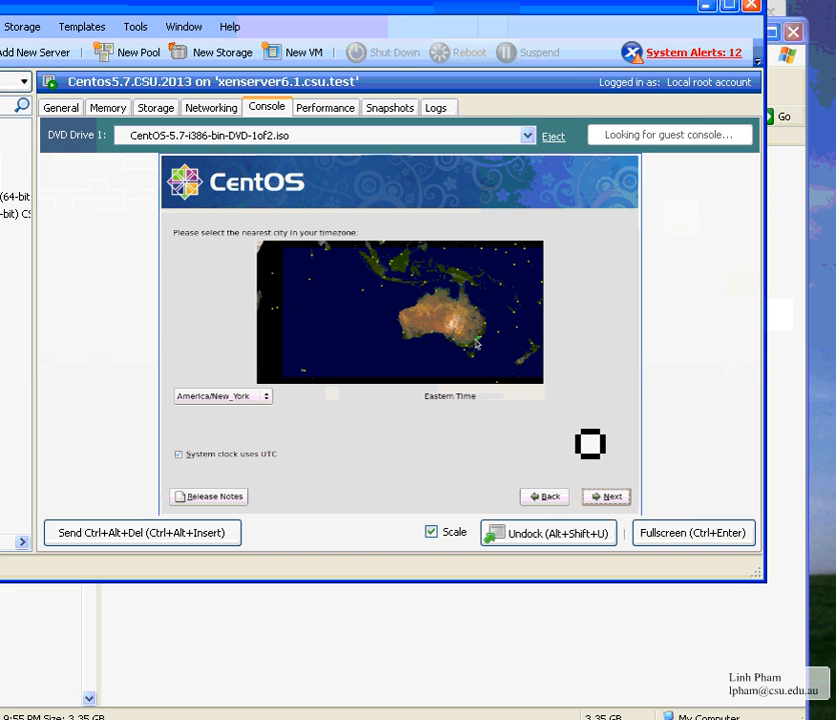
left_click(472, 345)
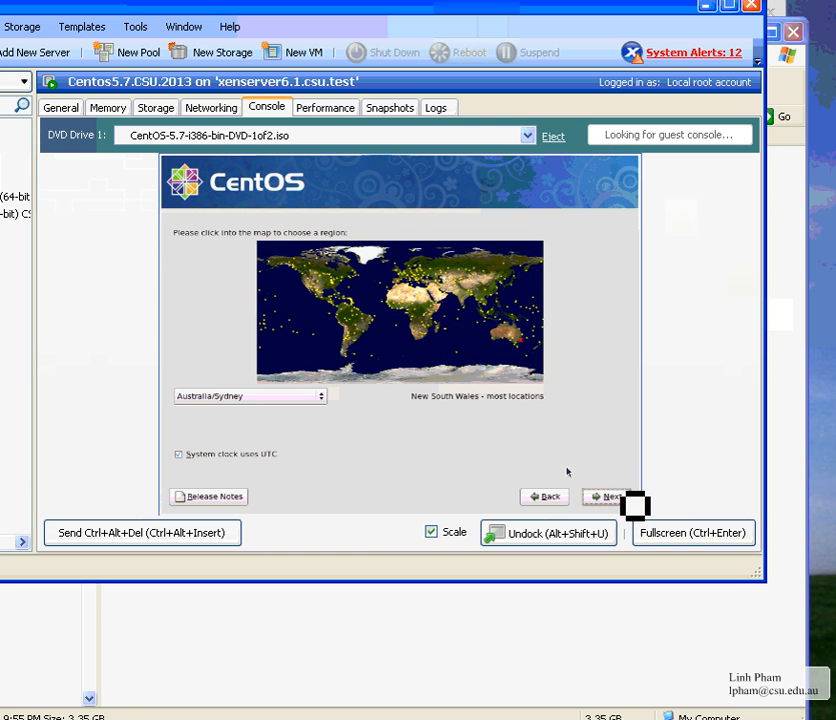
left_click(612, 497)
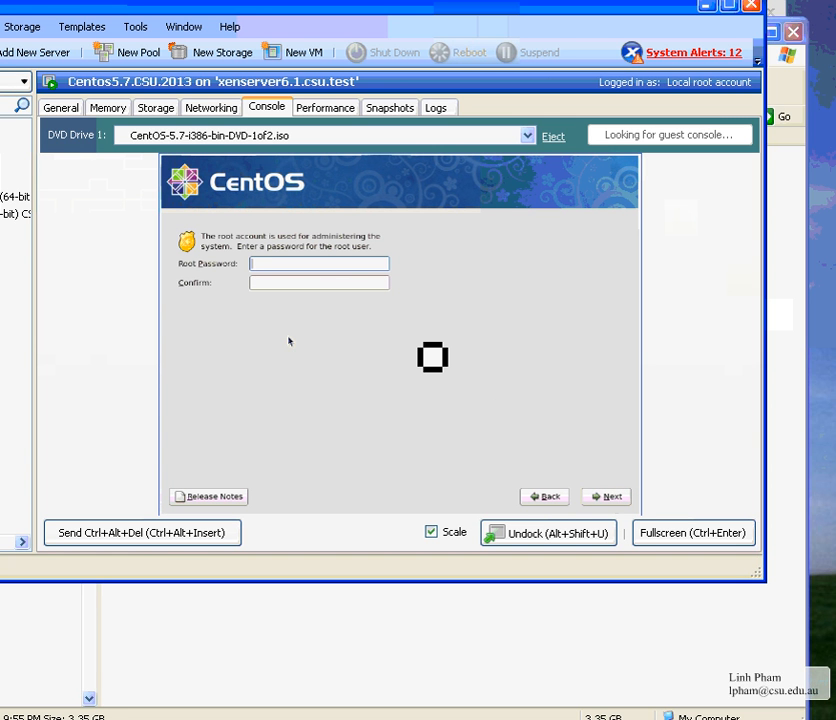
Enter the root password, confirm it, and submit
type("**********")
key("Tab")
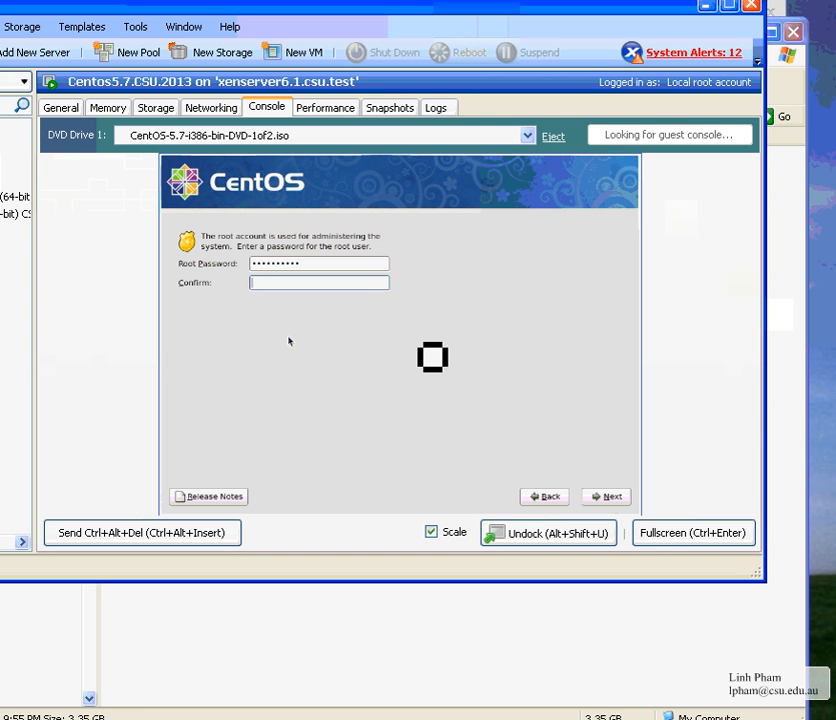
type("**********")
key("Return")
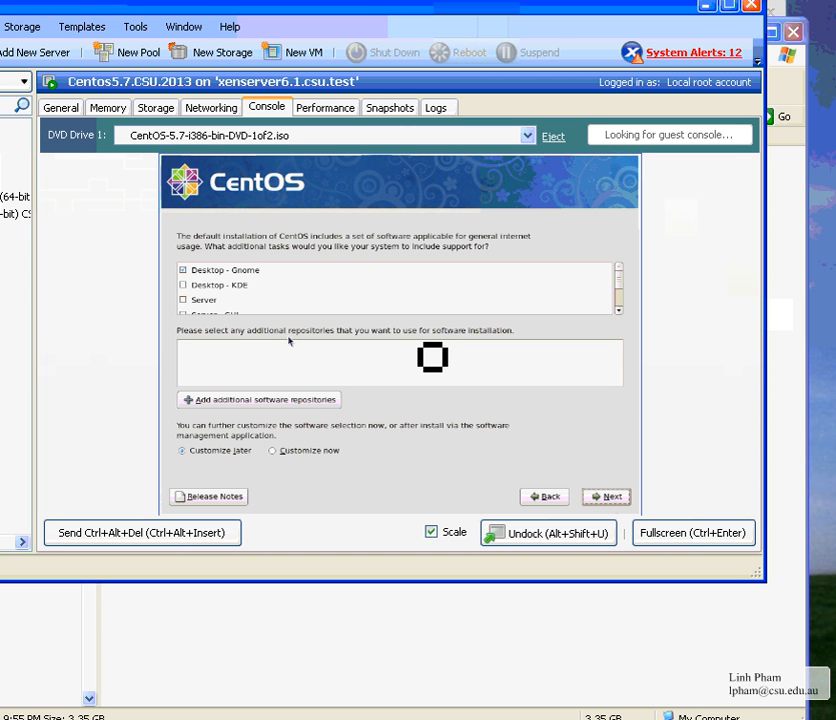
Choose to customize the software now and browse the Applications and Development package groups
left_click(318, 455)
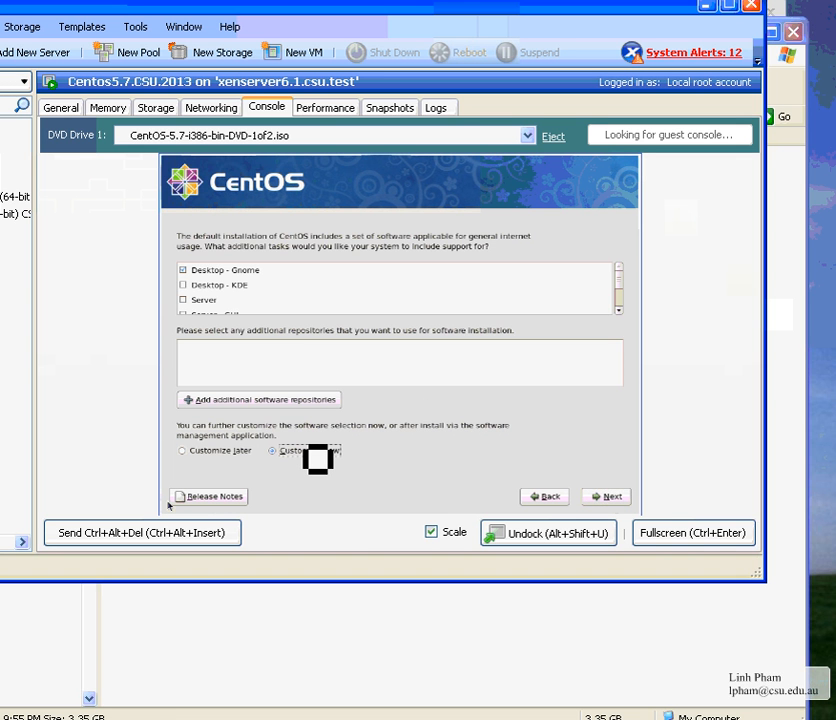
key("alt+n")
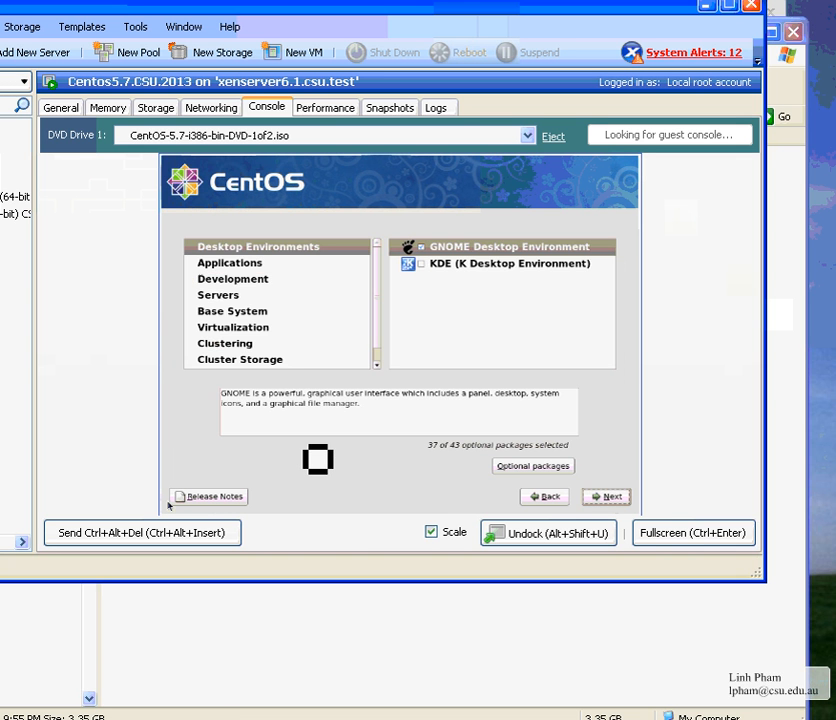
left_click(228, 263)
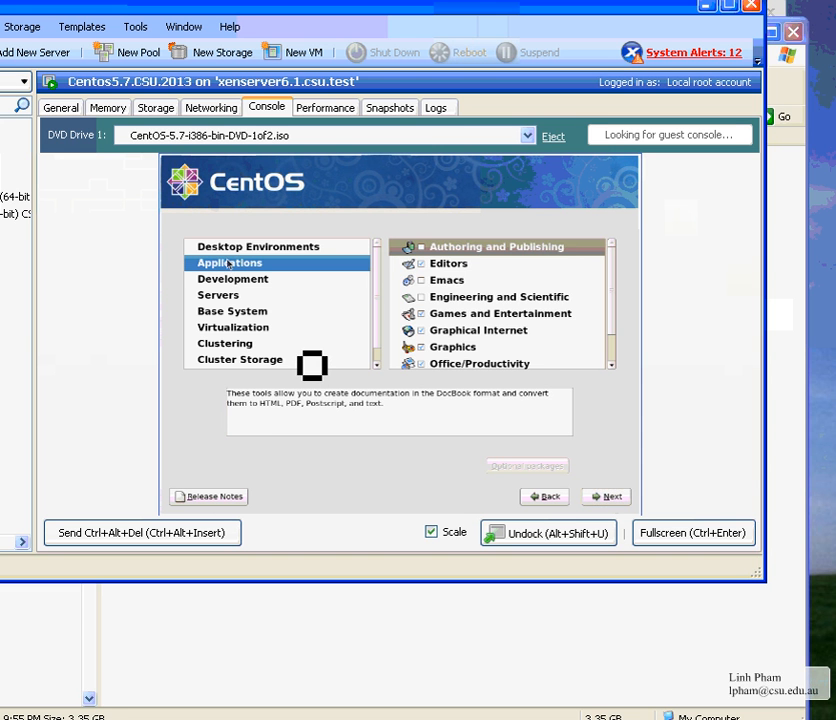
left_click(447, 364)
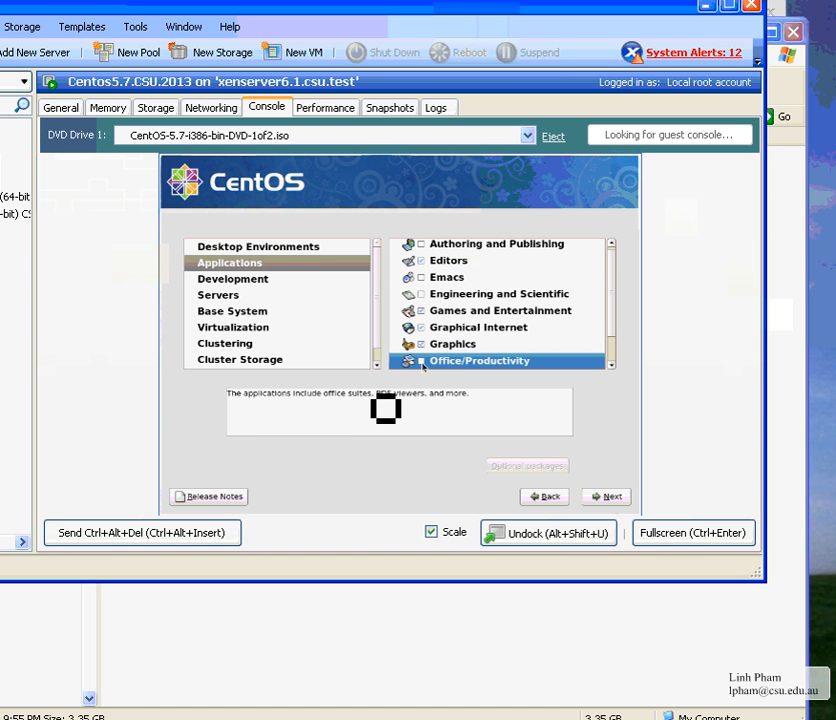
left_click(432, 311)
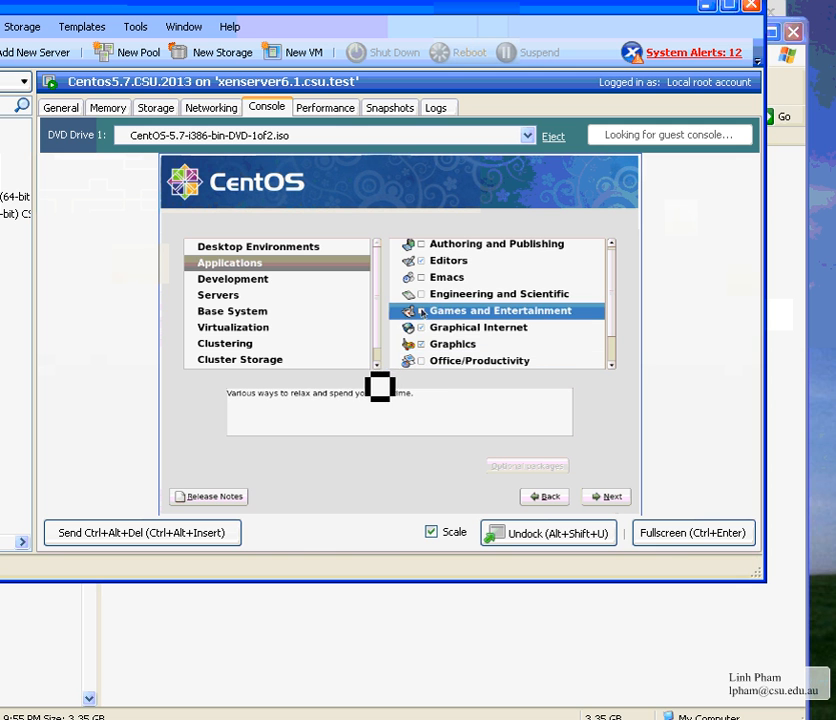
left_click(234, 288)
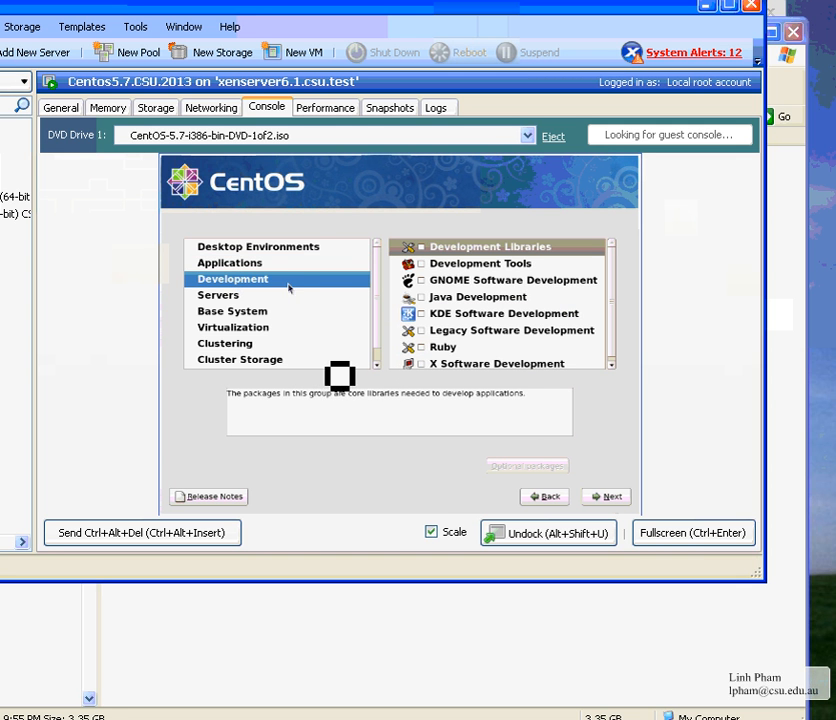
left_click(422, 264)
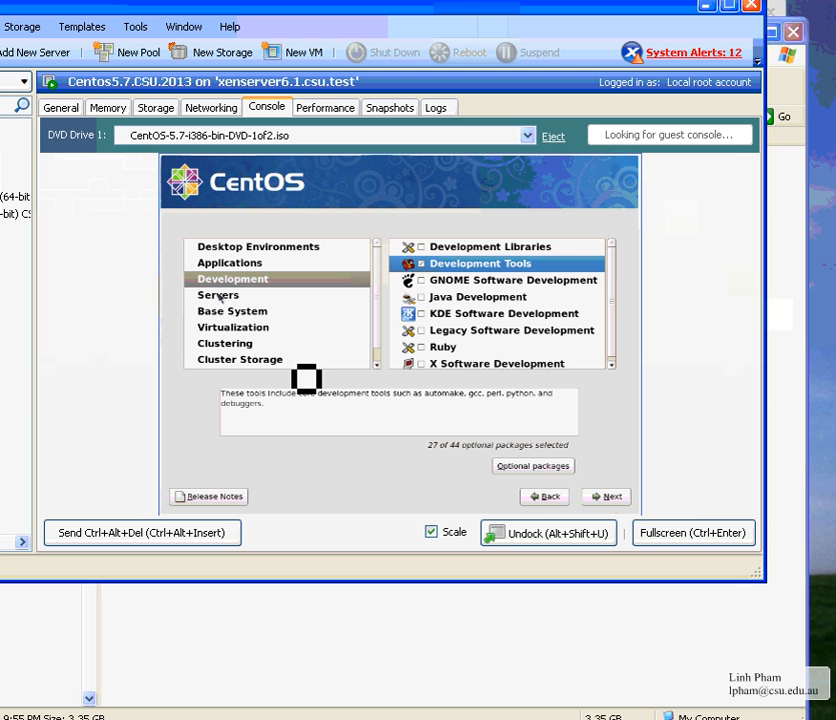
Under Servers, toggle the package groups so Web Server and Windows File Server are selected
left_click(220, 296)
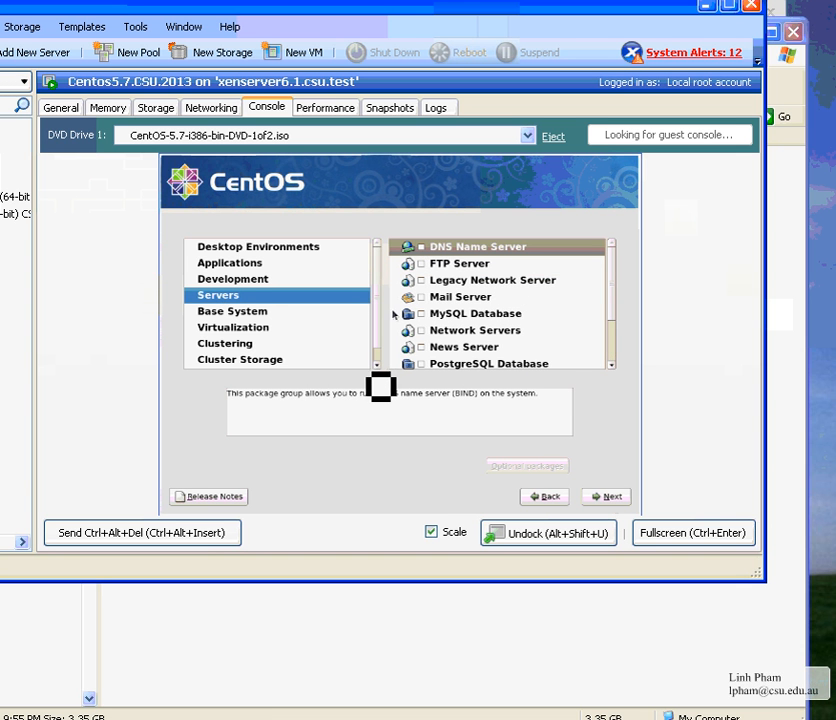
key("Tab")
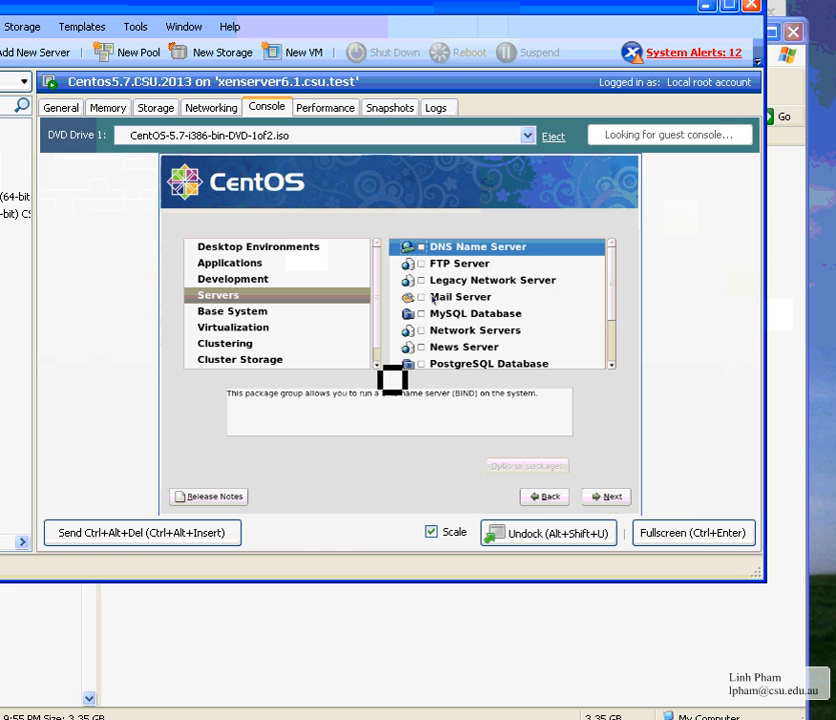
key("Down")
key("Down")
key("Down")
key("space")
key("Down")
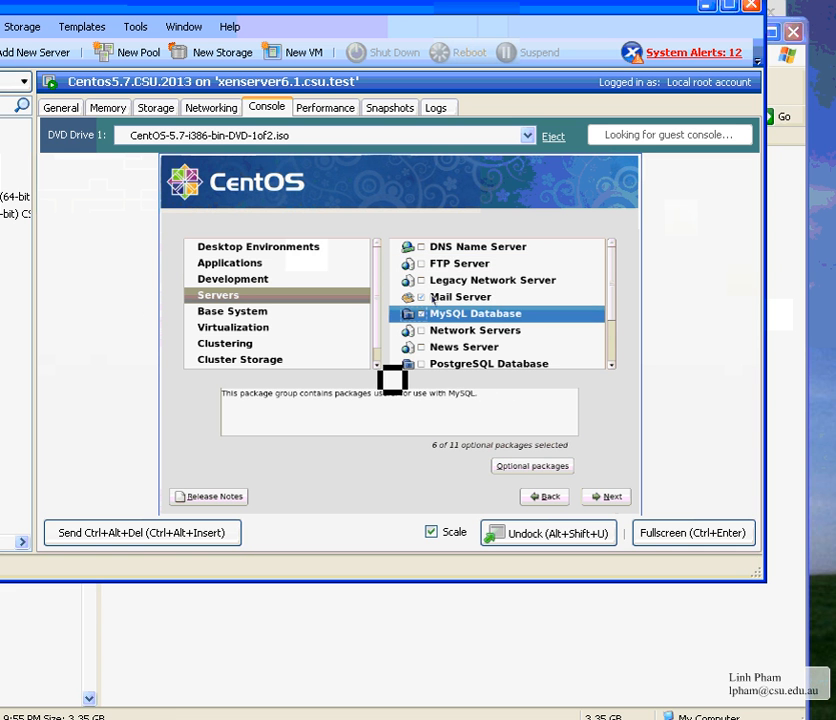
key("Down")
key("Down")
key("Down")
key("Down")
key("Down")
key("Down")
key("Down")
key("Up")
key("Up")
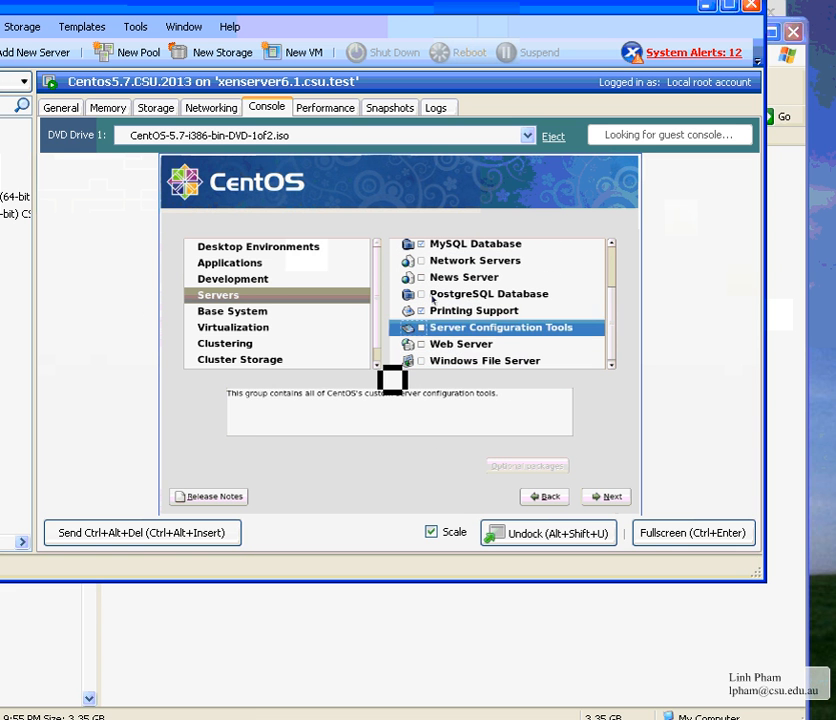
key("Down")
key("space")
key("Up")
key("Down")
key("Down")
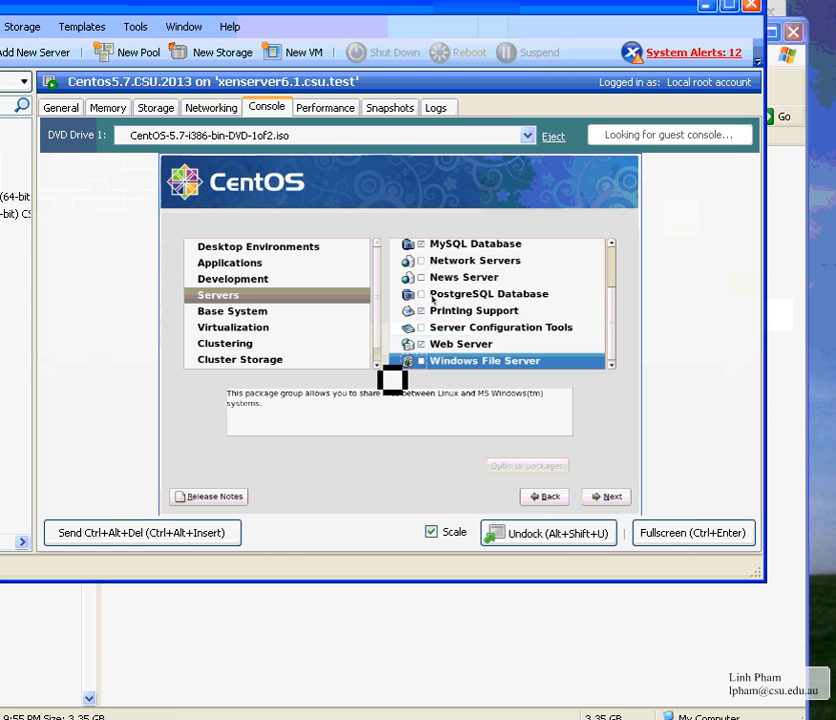
key("space")
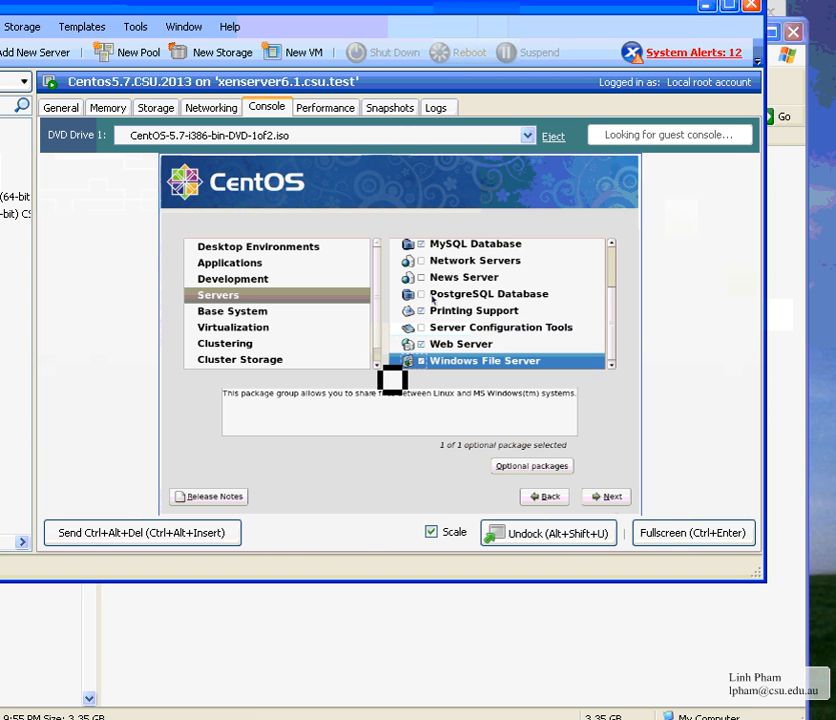
key("Up")
key("Up")
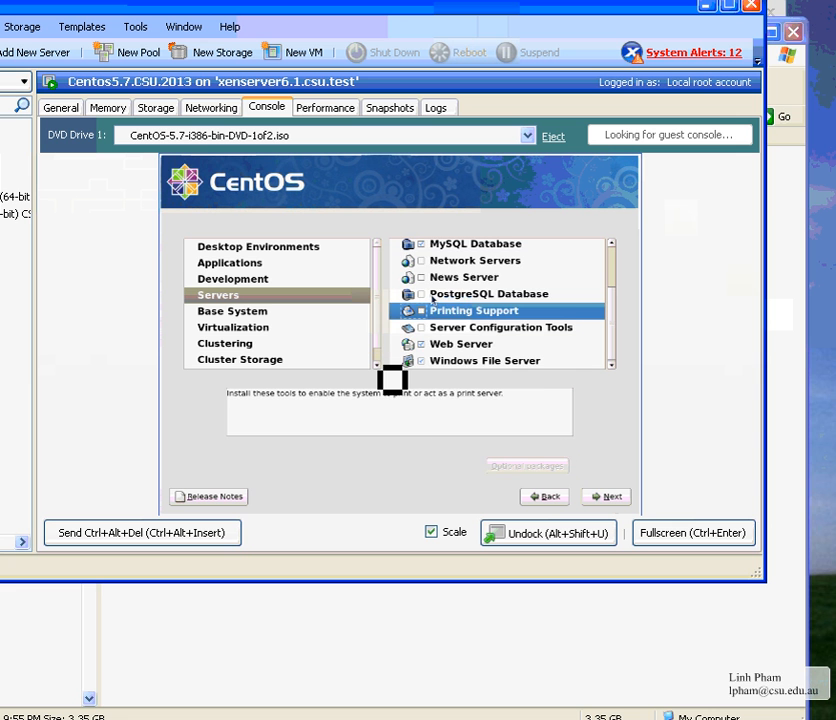
key("Up")
key("Up")
key("Up")
key("Up")
key("Up")
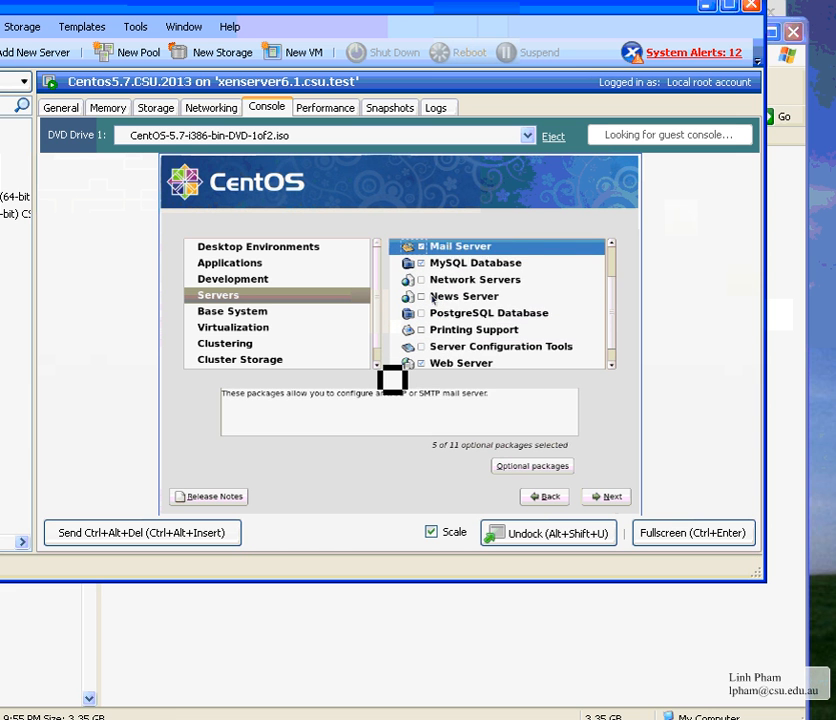
key("Down")
key("Up")
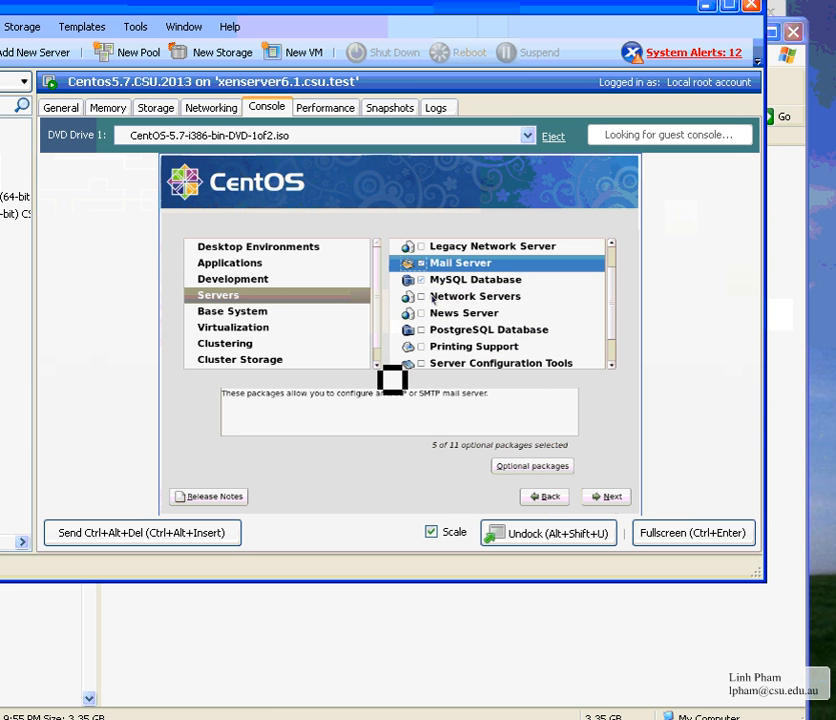
key("Up")
key("Up")
key("Up")
key("Down")
key("Down")
key("Down")
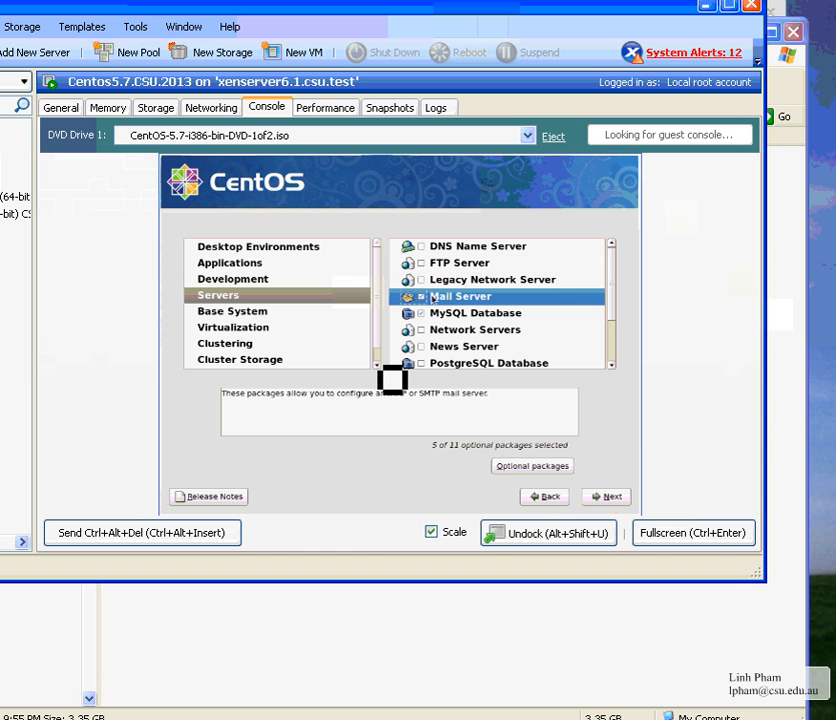
Review the Base System package groups from Base down to Java and X Window System
key("Tab")
key("Tab")
key("Tab")
key("Tab")
key("Tab")
key("Tab")
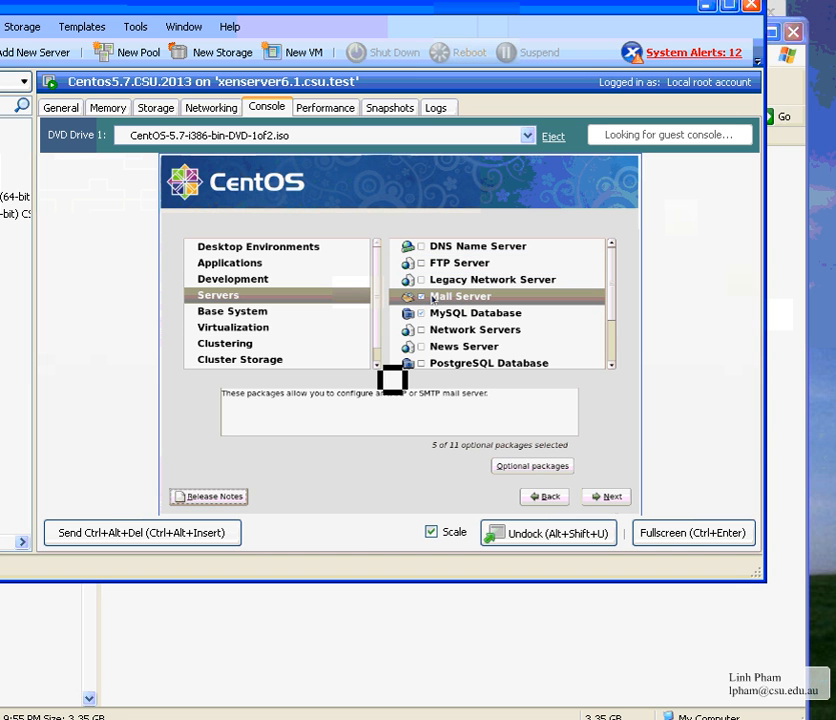
key("Down")
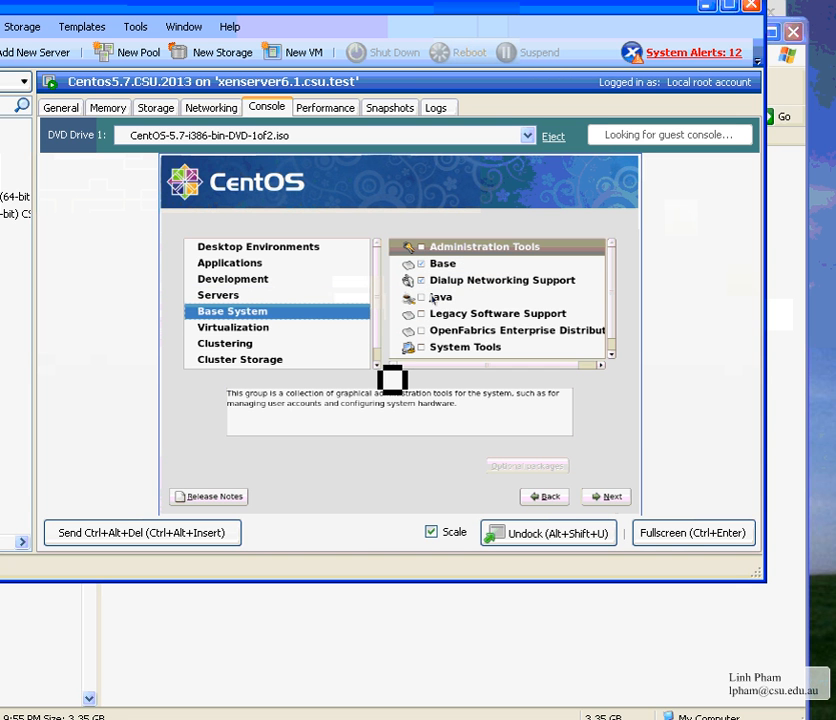
key("Down")
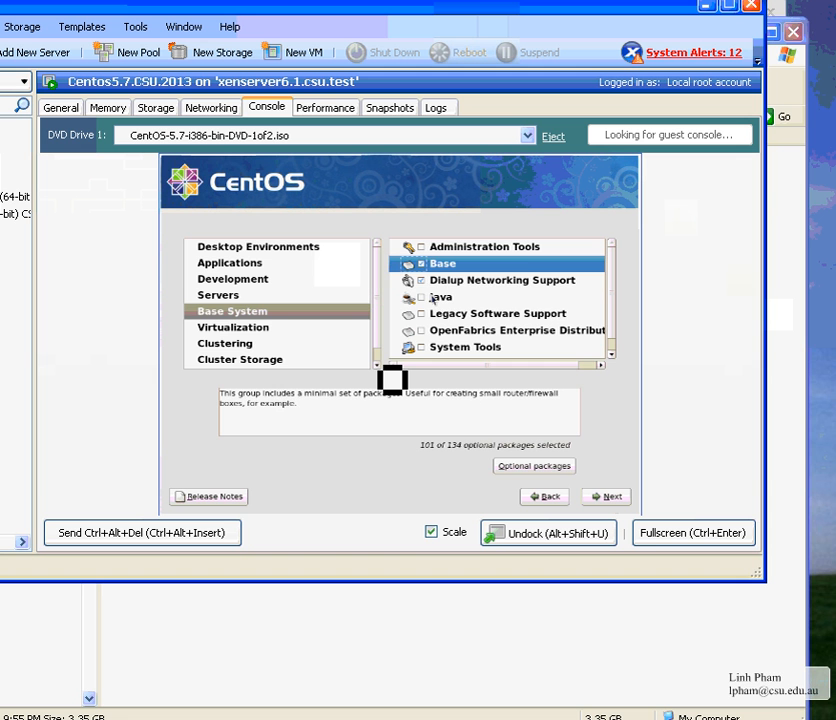
key("Down")
key("Down")
key("Down")
key("Down")
key("Down")
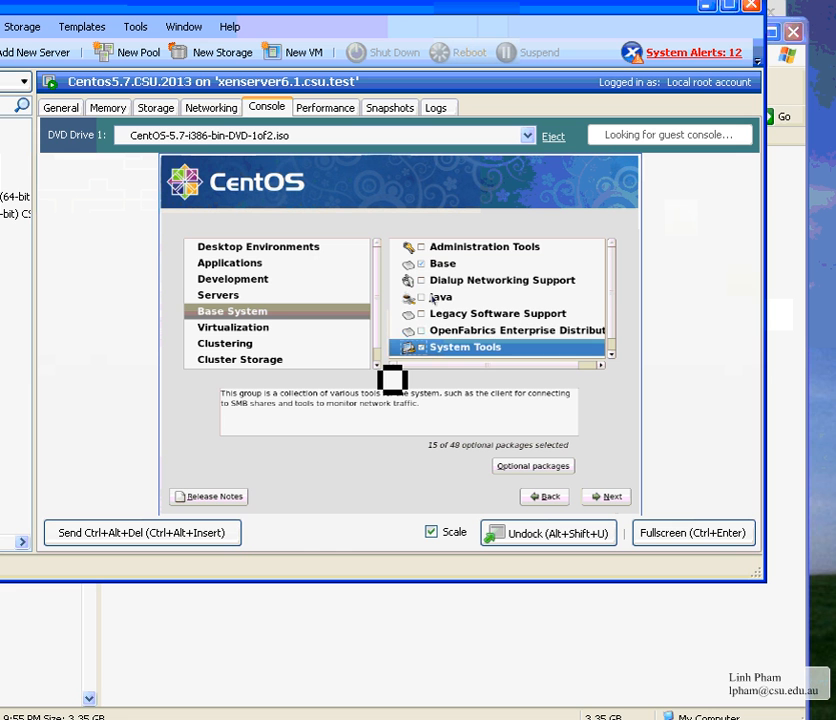
key("Down")
key("Up")
key("Up")
key("Up")
key("Up")
key("Up")
key("Up")
key("Up")
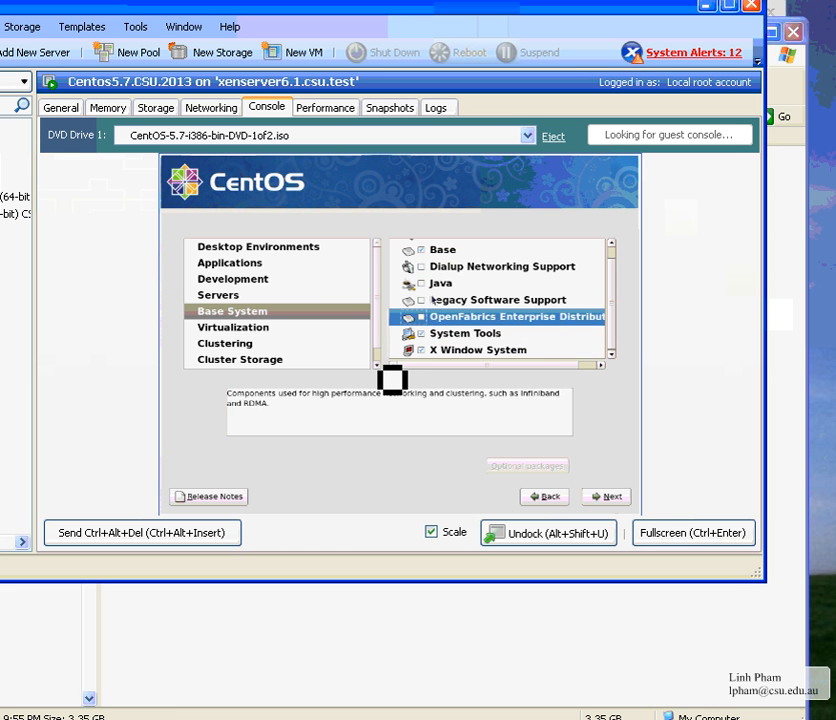
key("Down")
key("Down")
key("Down")
key("Down")
key("Down")
key("Down")
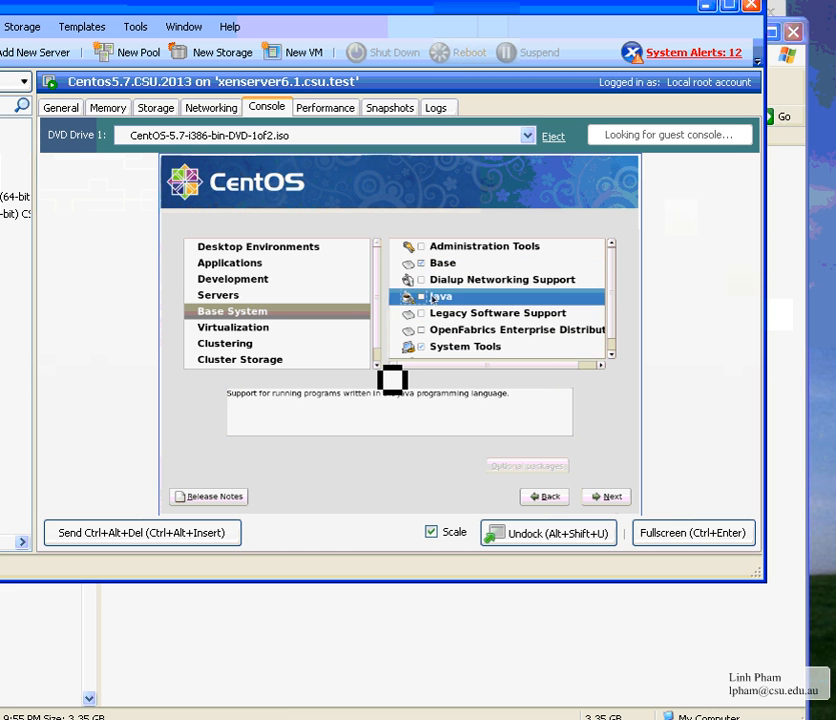
key("Up")
key("Up")
key("Up")
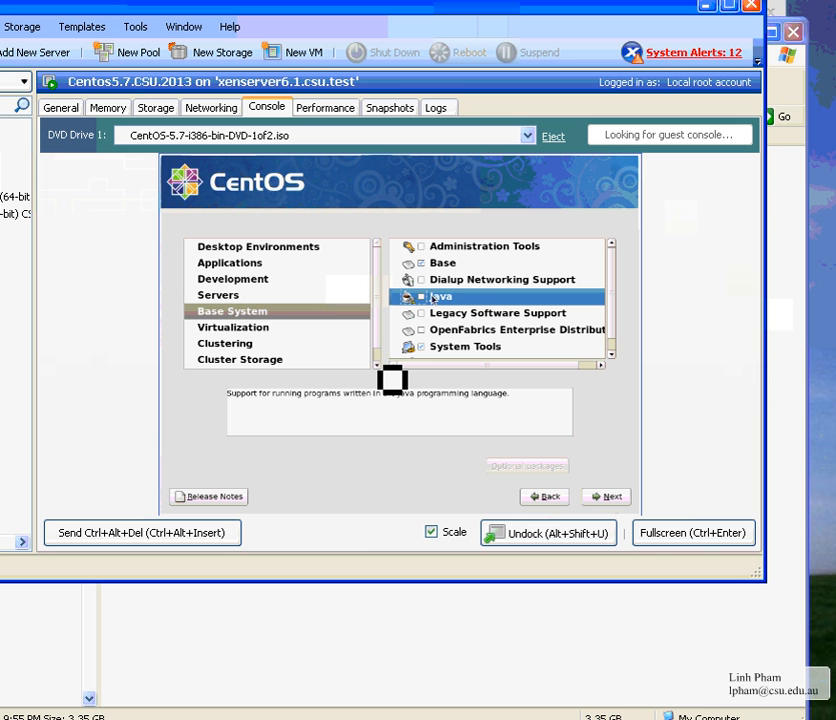
key("Tab")
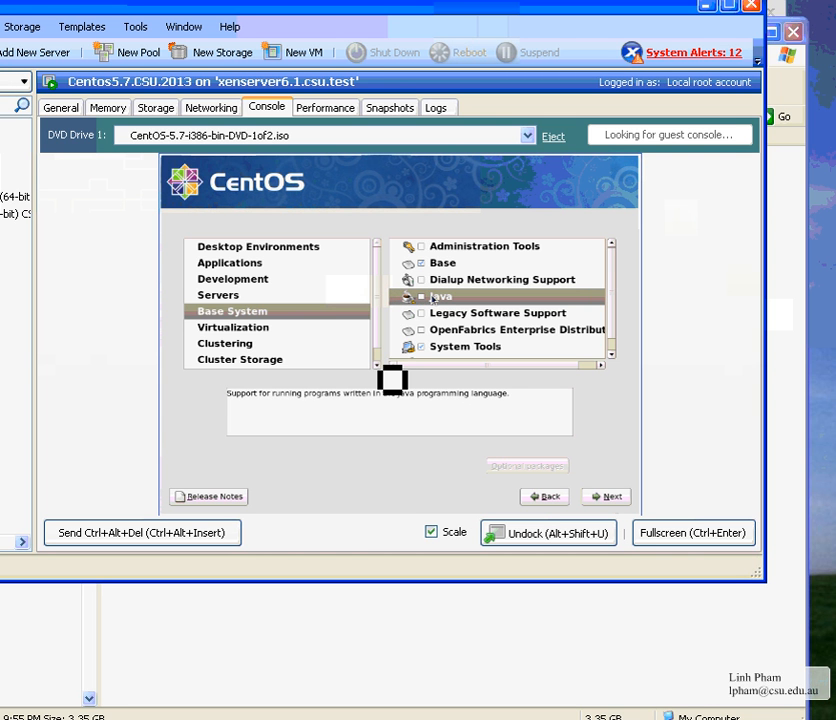
Recheck the Servers groups down to Windows File Server and confirm the selection to check dependencies
key("shift+Tab")
key("Tab")
key("Tab")
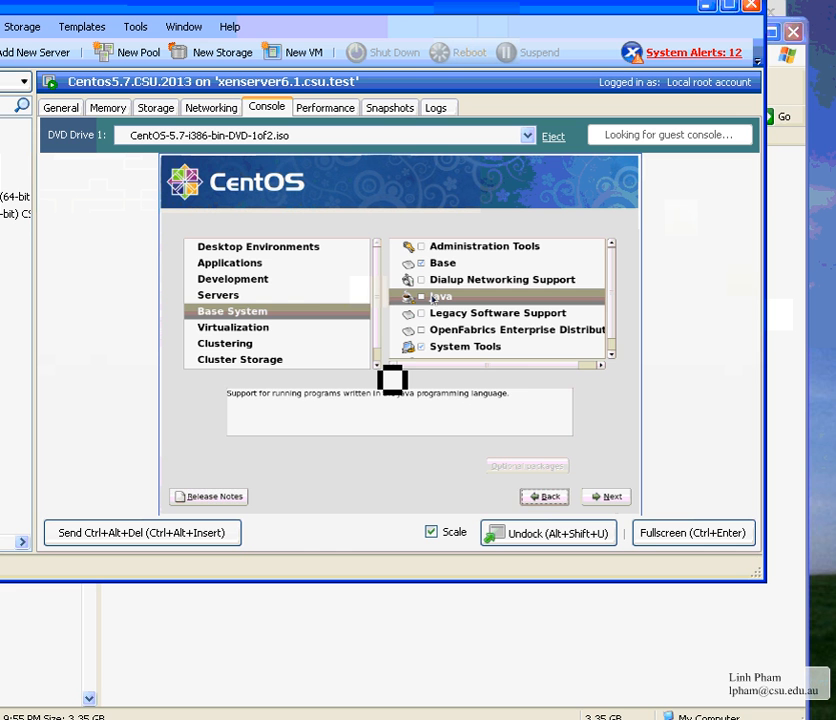
key("shift+Tab")
key("shift+Tab")
key("shift+Tab")
key("Up")
key("Tab")
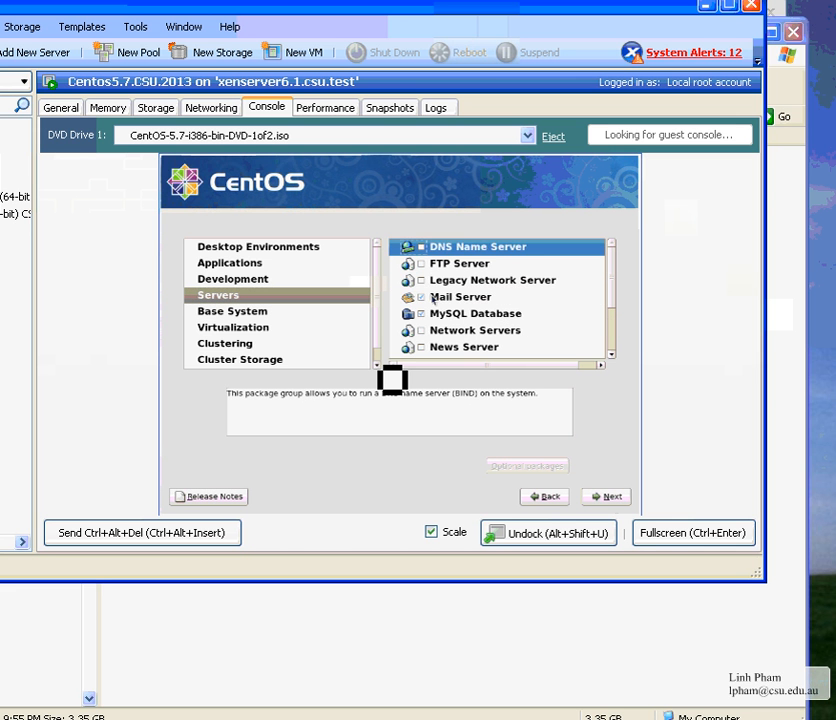
key("Down")
key("Down")
key("Down")
key("Down")
key("Down")
key("Down")
key("Down")
key("Down")
key("Down")
key("Down")
key("Down")
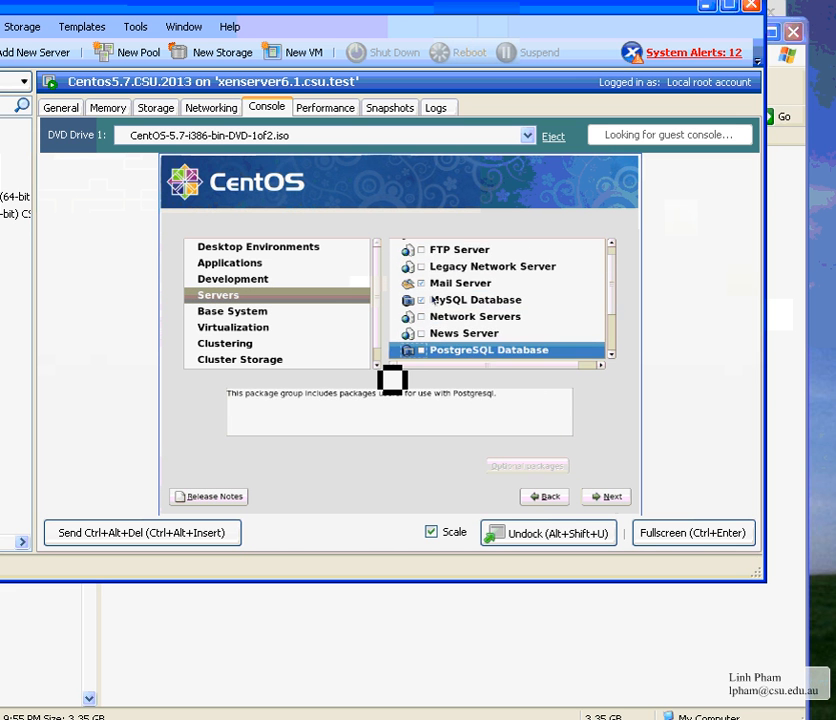
key("Up")
key("Down")
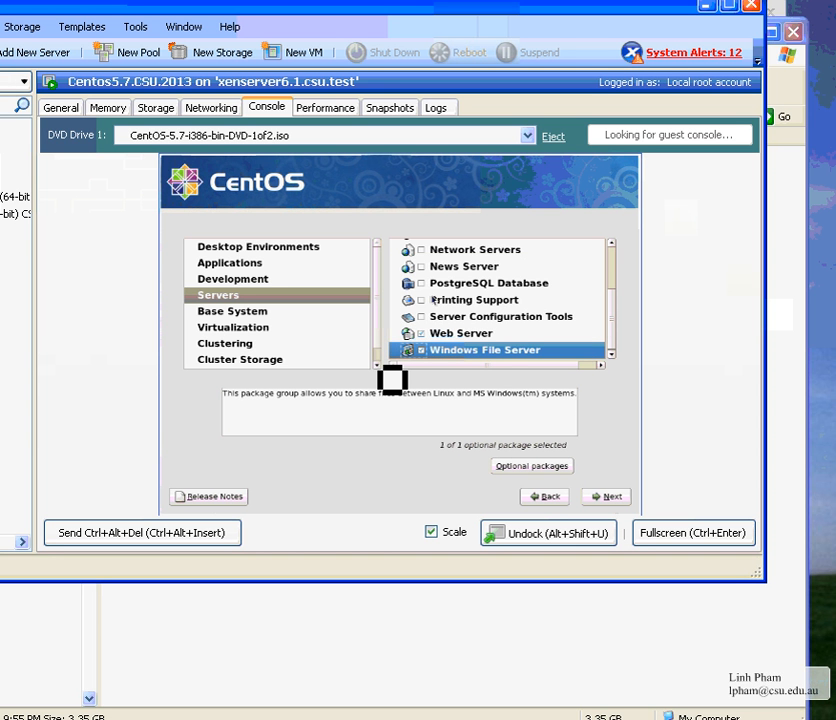
key("alt+n")
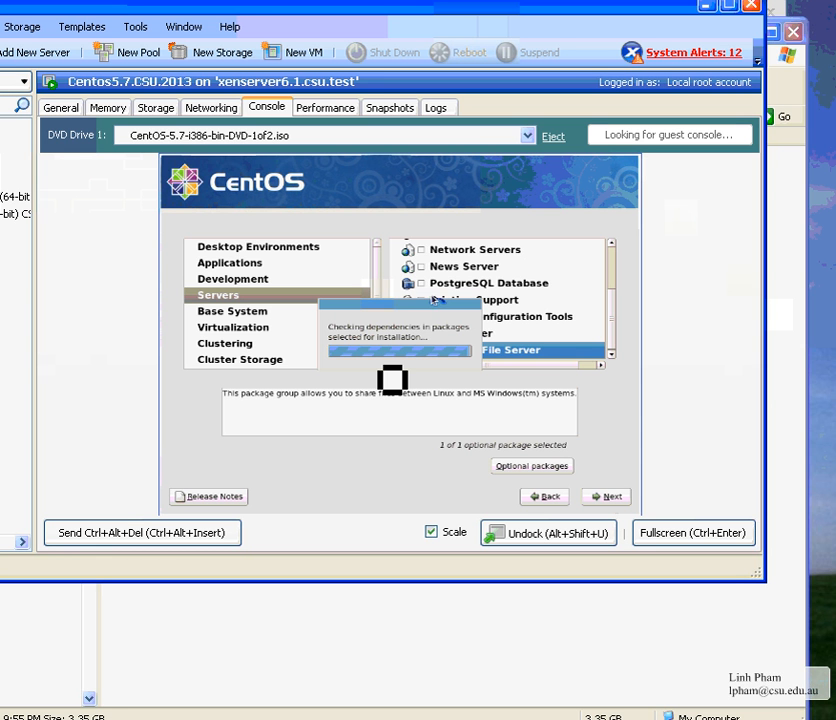
Start the CentOS installation and, once it finishes, click into the console at the completion screen
key("Return")
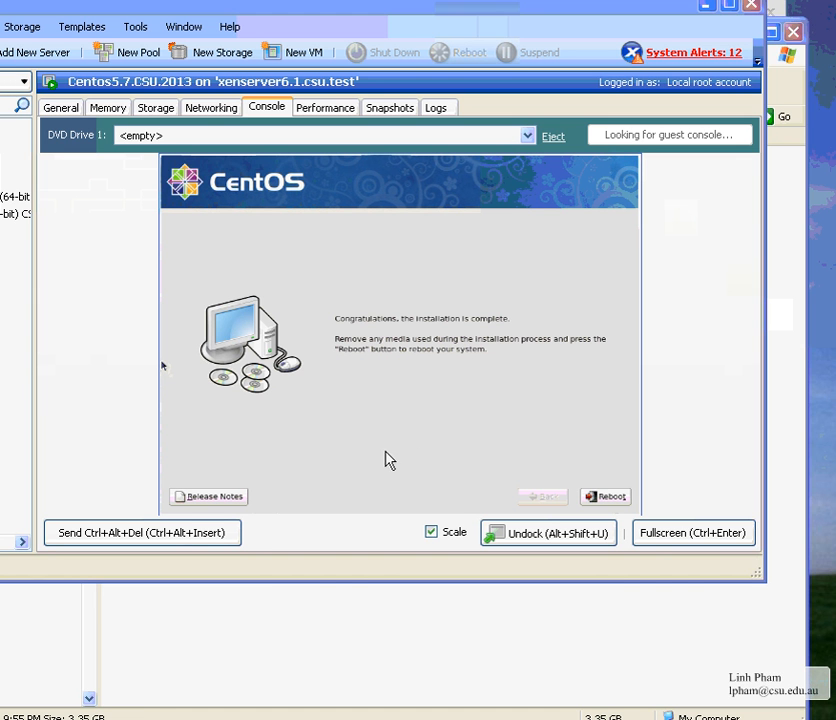
left_click(604, 502)
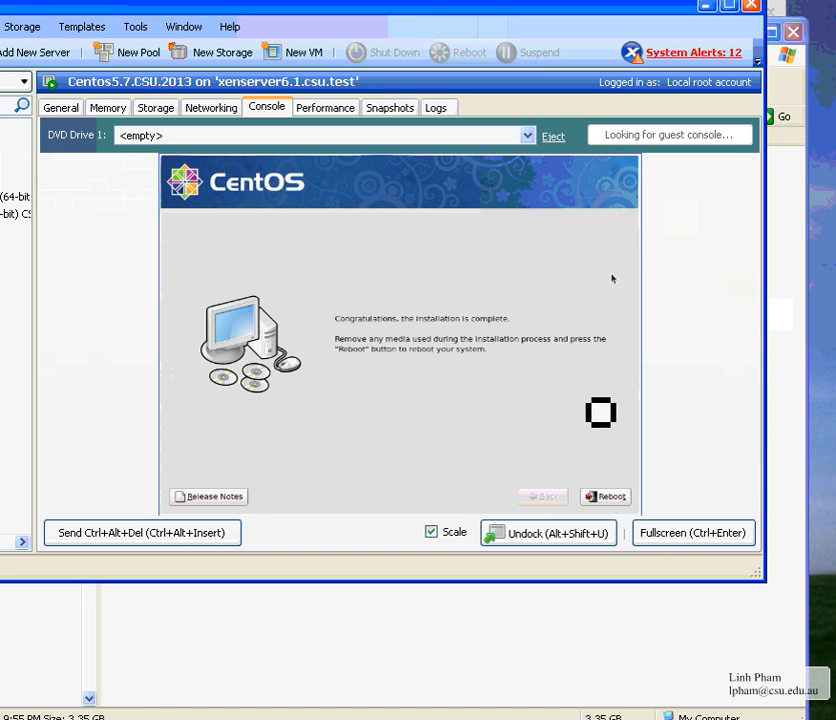
Reboot, then accept default firewall, SELinux and date settings, skip the personal account, and finish setup
left_click(592, 488)
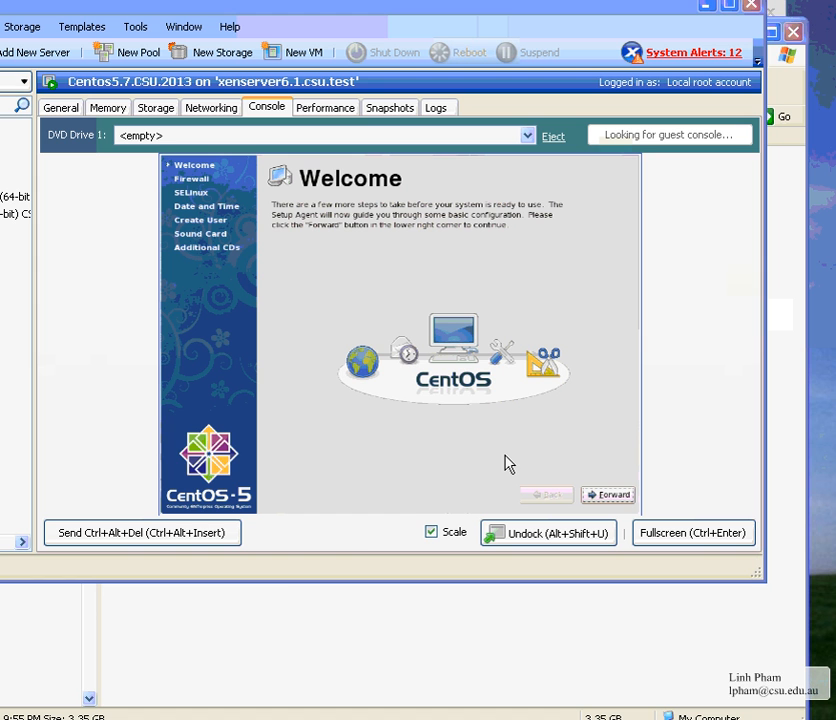
left_click(620, 490)
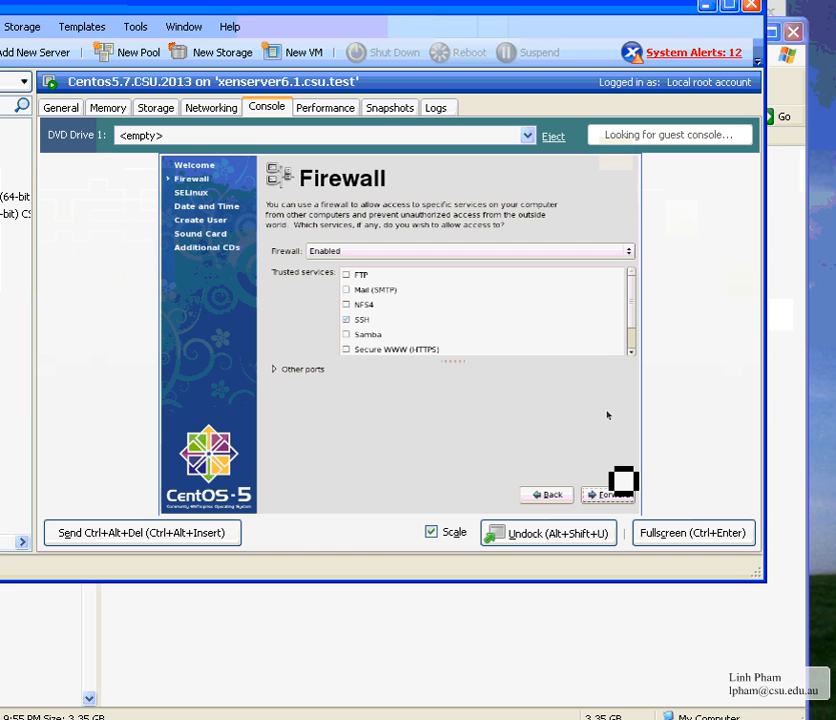
left_click(620, 490)
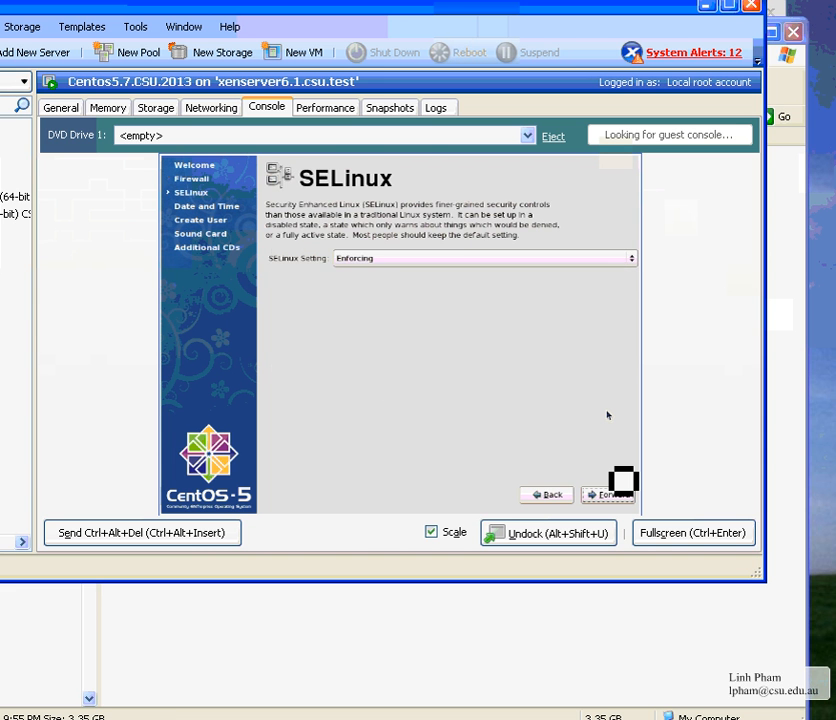
left_click(620, 490)
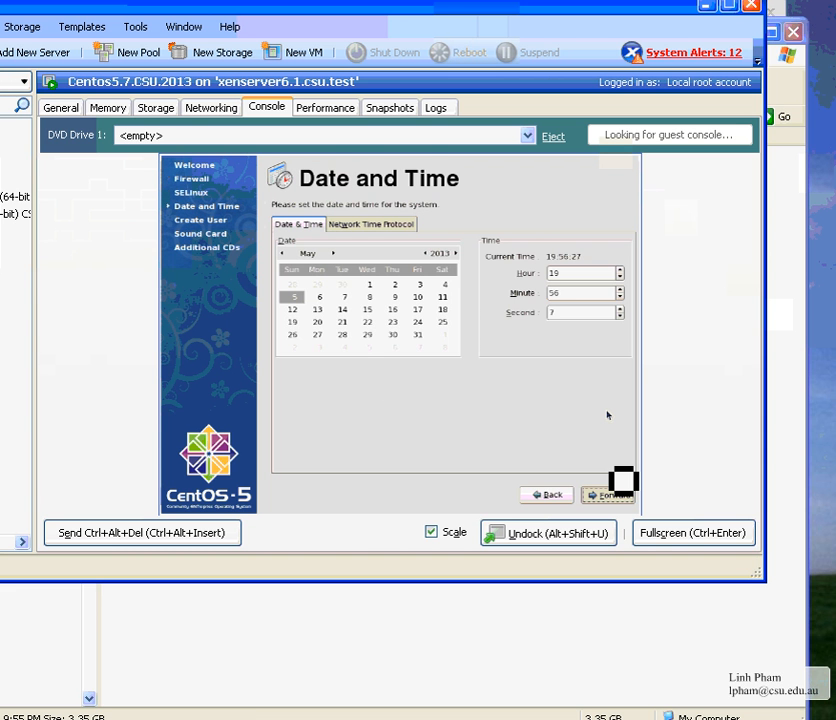
left_click(620, 490)
left_click(620, 490)
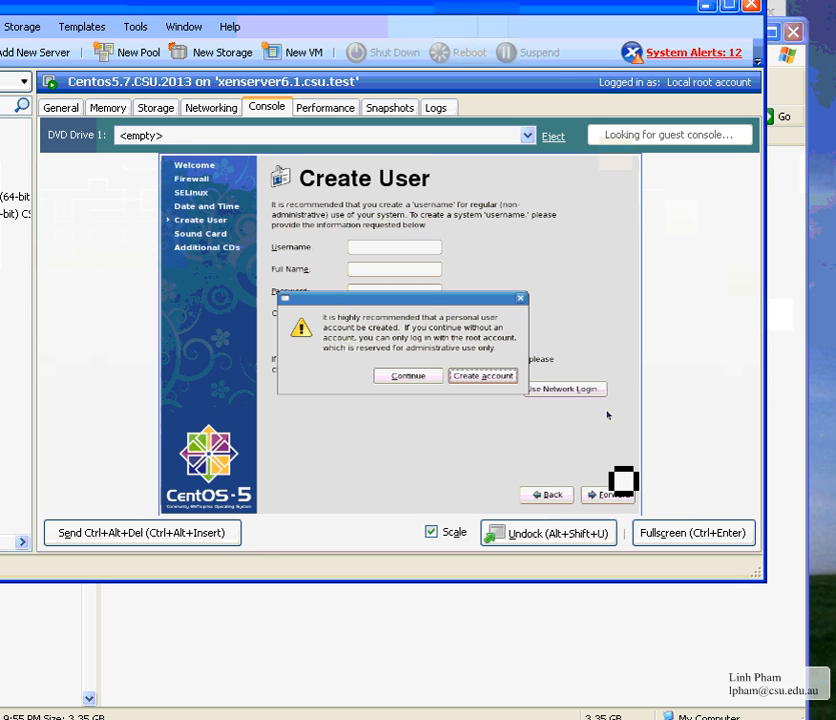
key("alt+c")
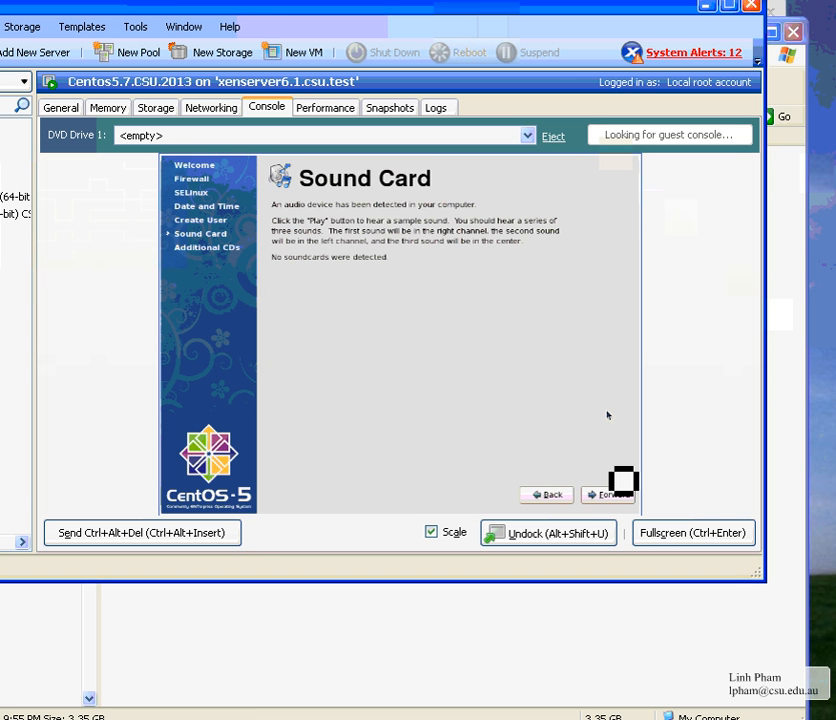
left_click(620, 490)
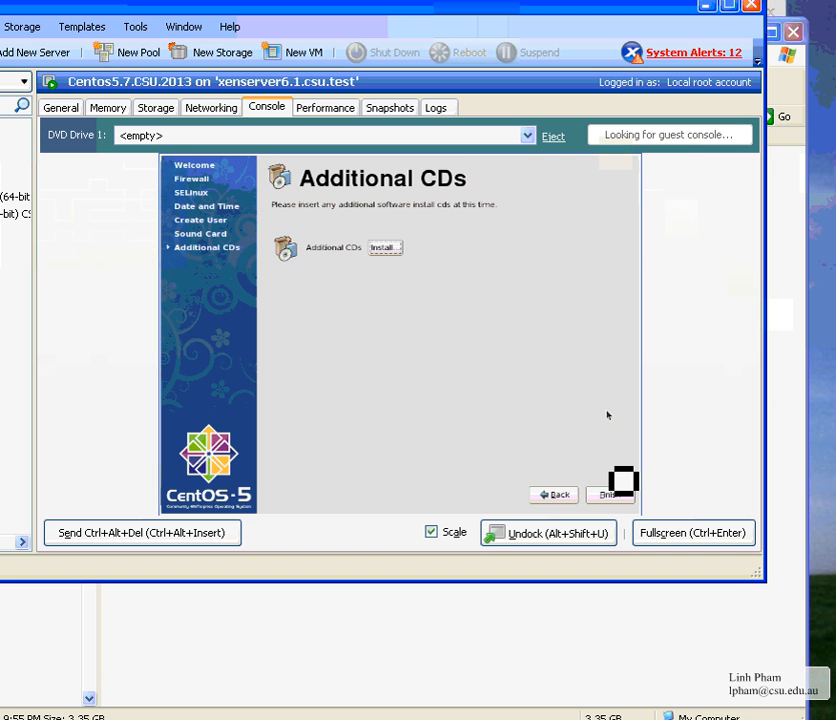
left_click(620, 490)
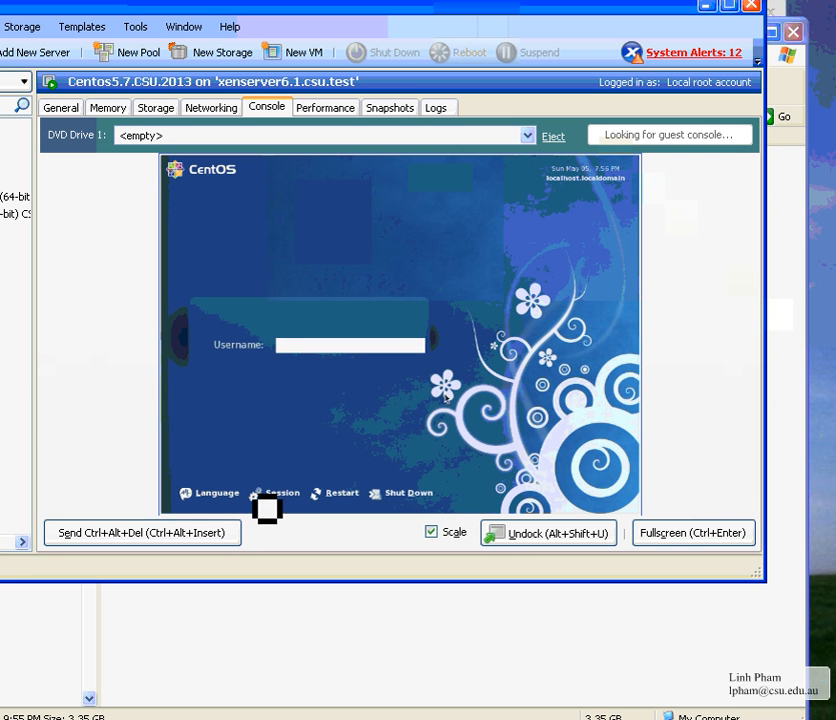
Log in to the CentOS desktop as root with the account password
key("Return")
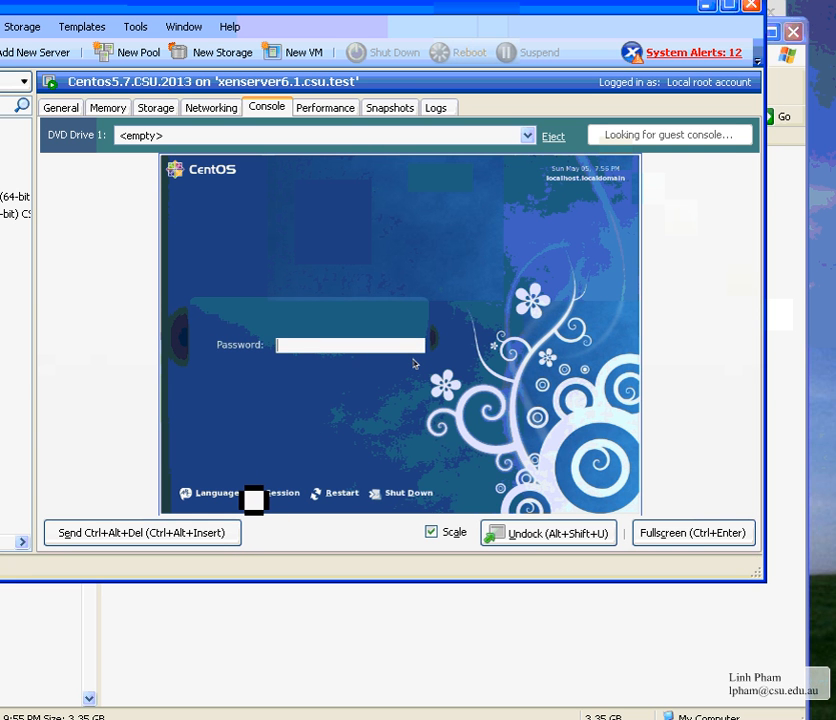
type("*********")
key("Return")
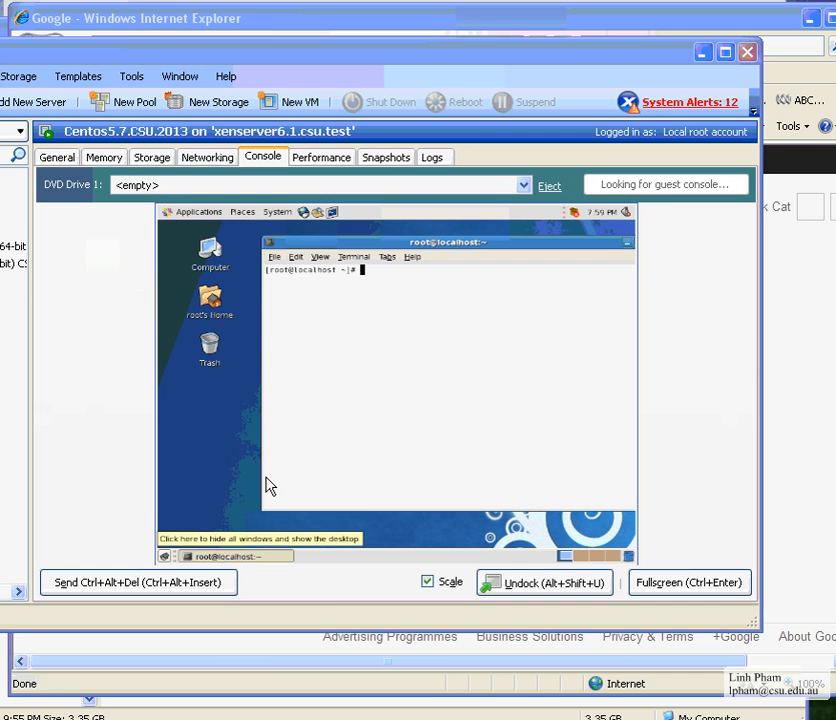
Run ifconfig in the terminal to show eth0 at 192.168.10.74, then make the console full screen
left_click(388, 431)
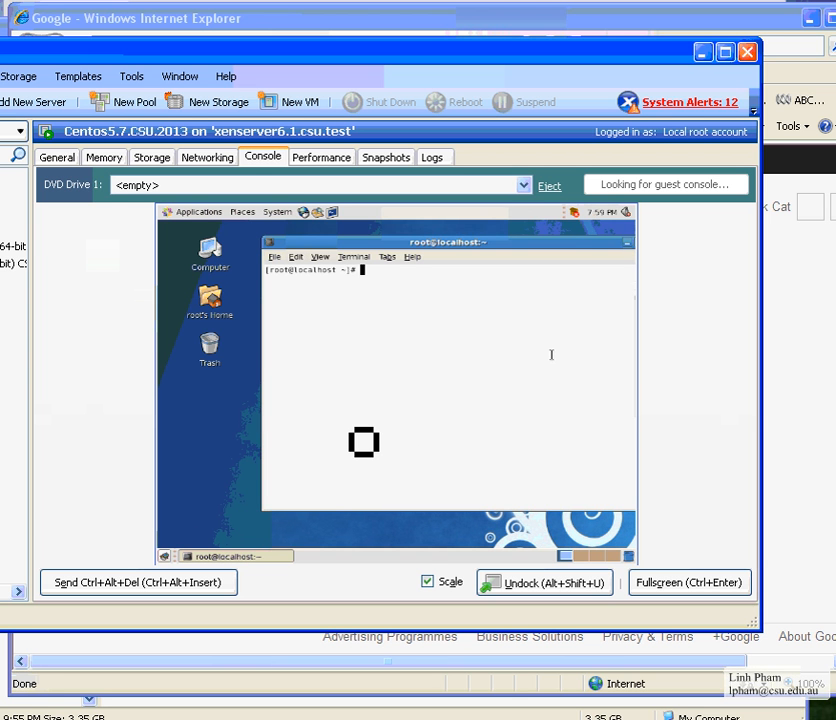
type("ifconfig")
key("Return")
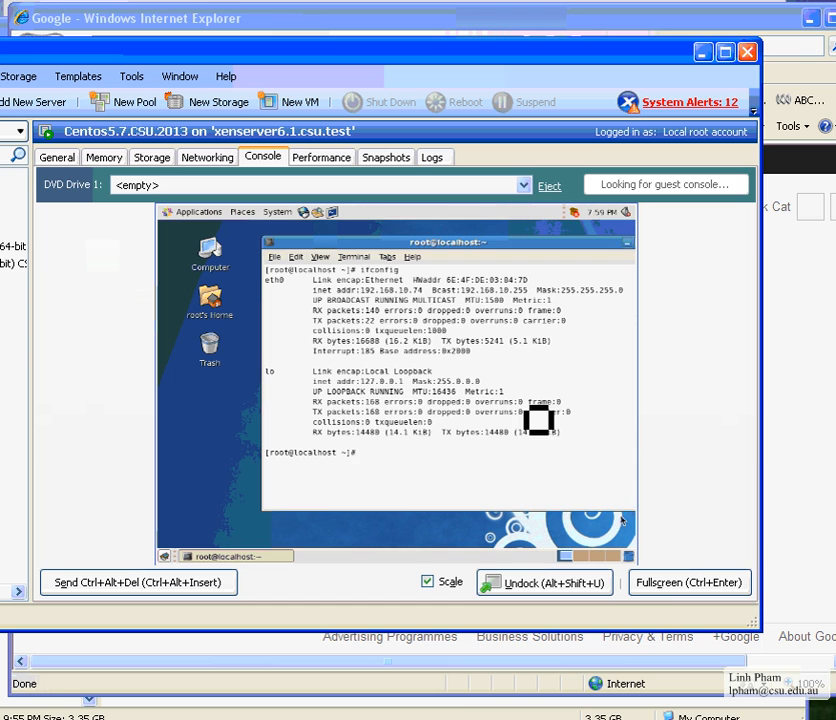
left_click(690, 582)
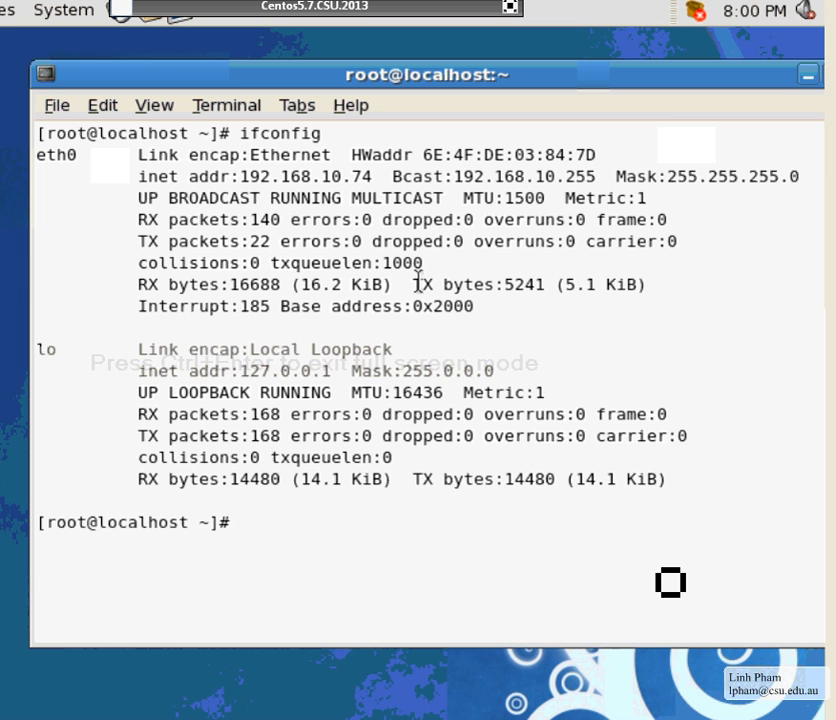
type("pi g")
key("BackSpace")
key("BackSpace")
key("BackSpace")
key("BackSpace")
key("BackSpace")
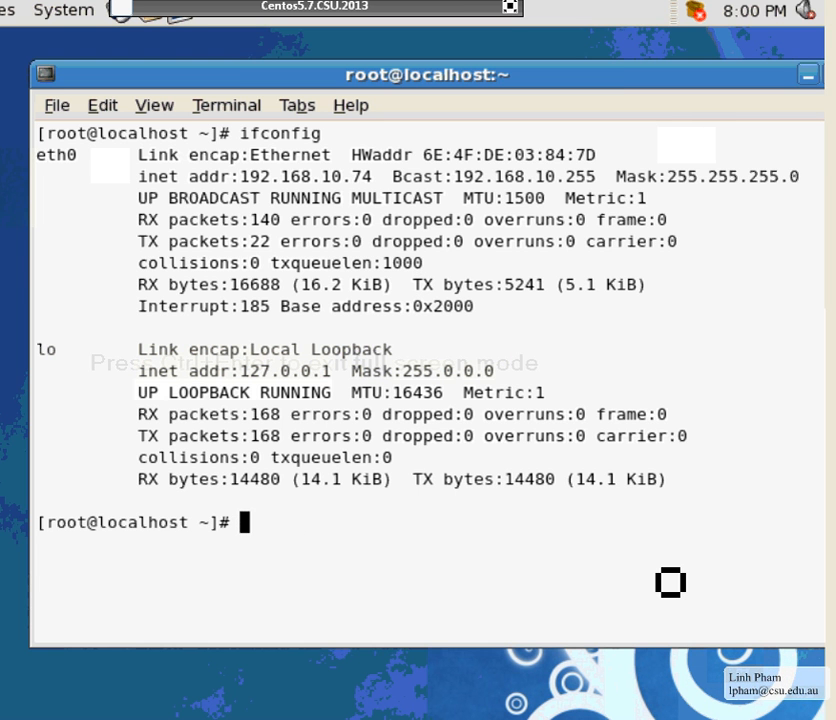
type("ping www.yho")
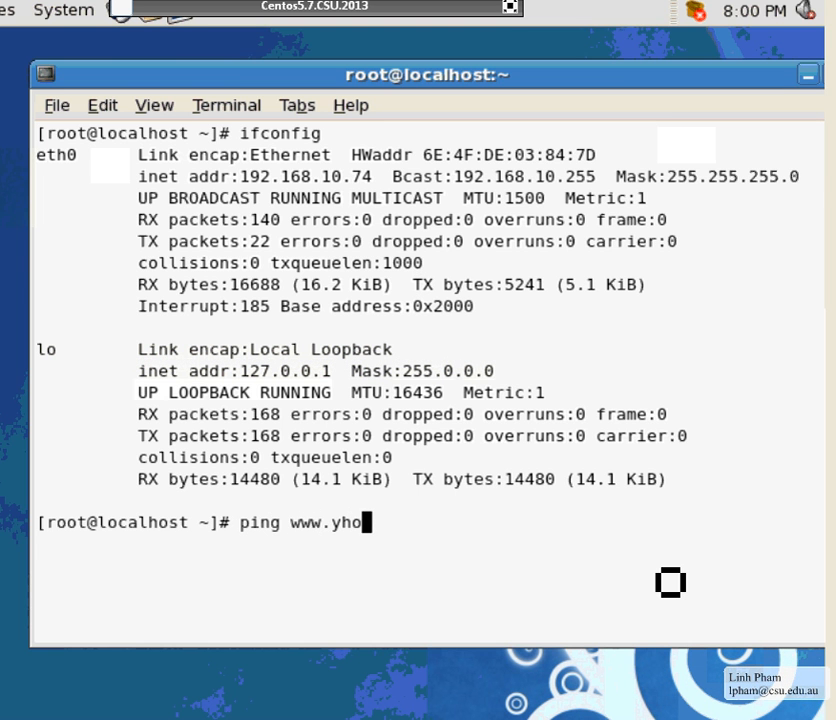
key("BackSpace")
type("hoo.com")
key("Return")
key("ctrl+c")
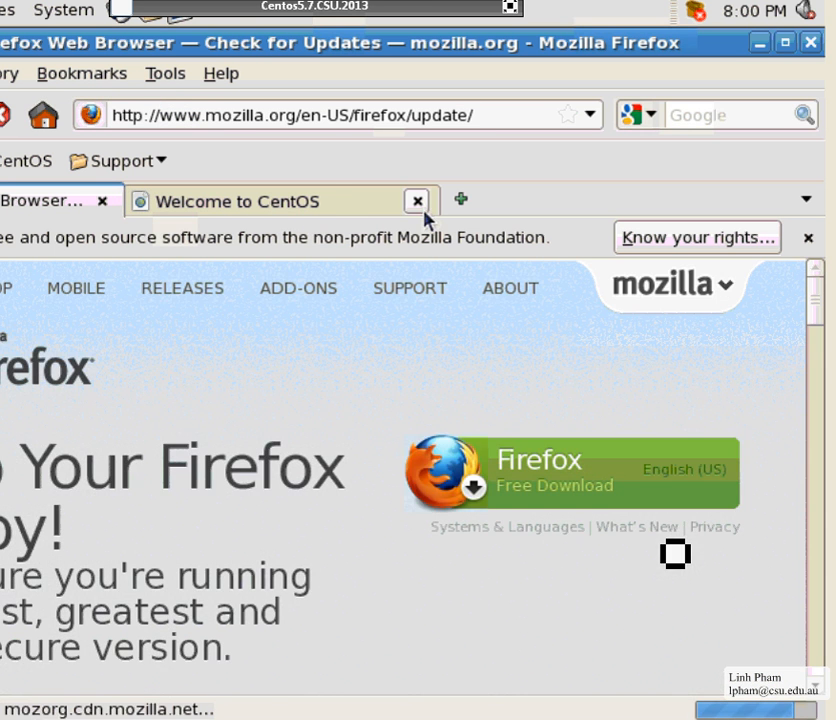
Close the Welcome to CentOS tab and bring the Firefox window fully into view
left_click(418, 201)
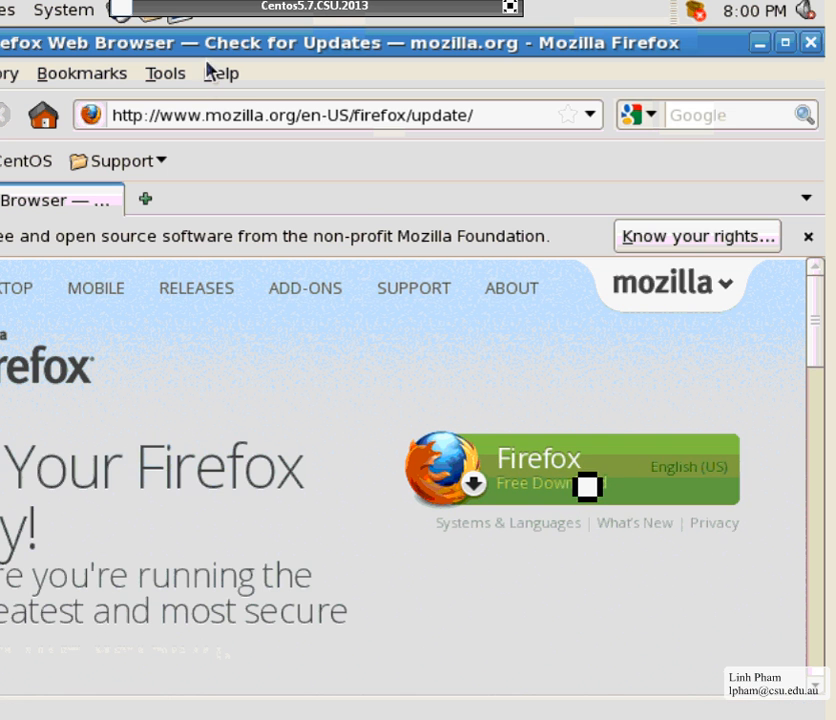
double_click(383, 57)
left_click_drag(293, 50, 521, 63)
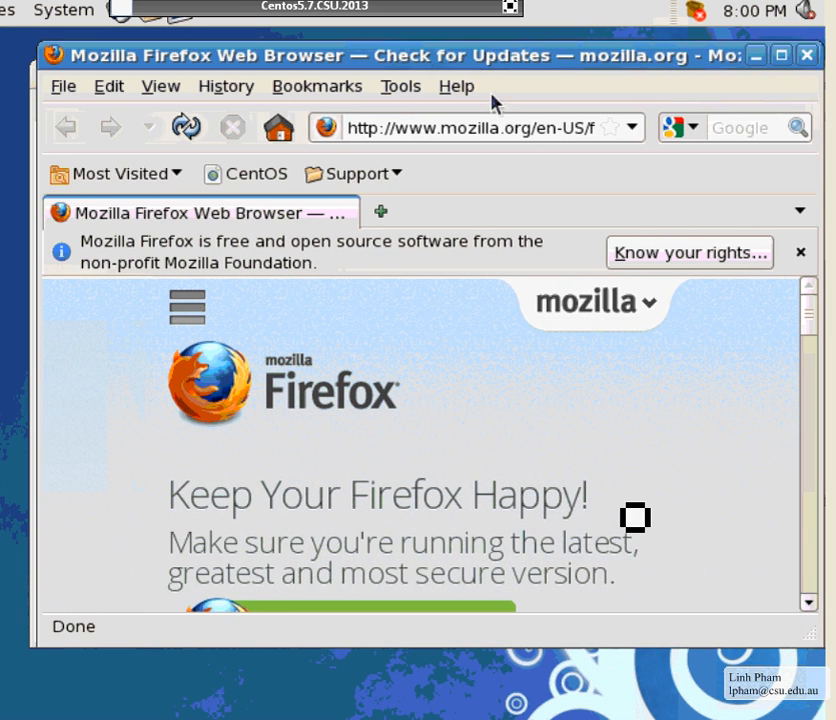
In Firefox preferences, set a manual proxy 10.6.8.12 port 8080 used for all protocols
left_click(110, 89)
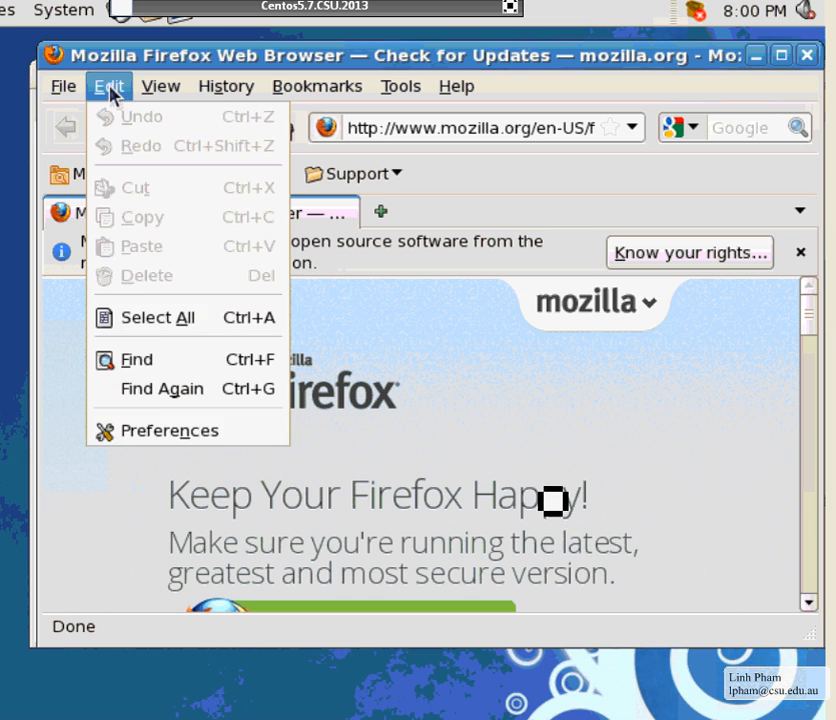
left_click(158, 432)
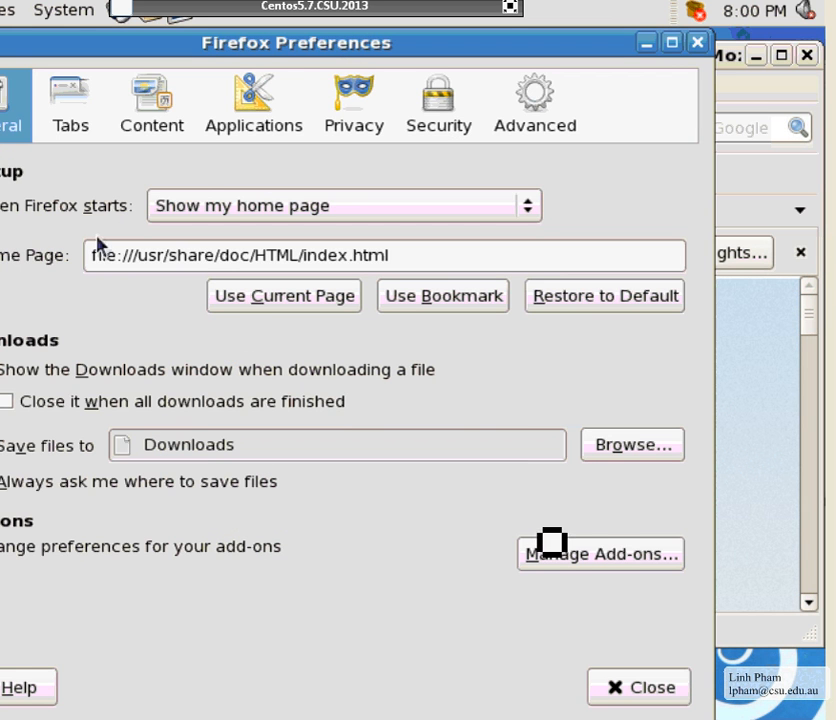
left_click(517, 104)
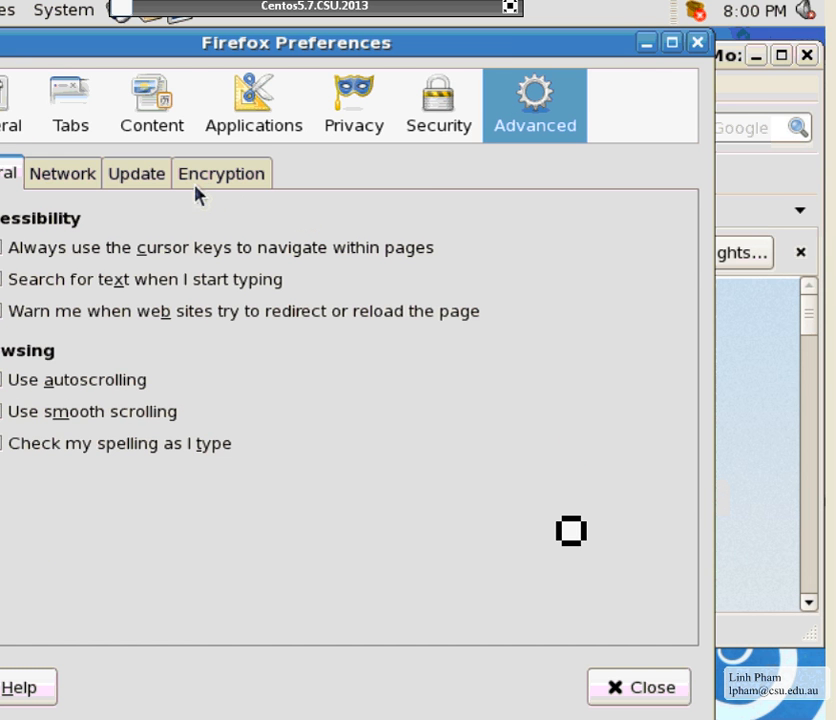
left_click(95, 177)
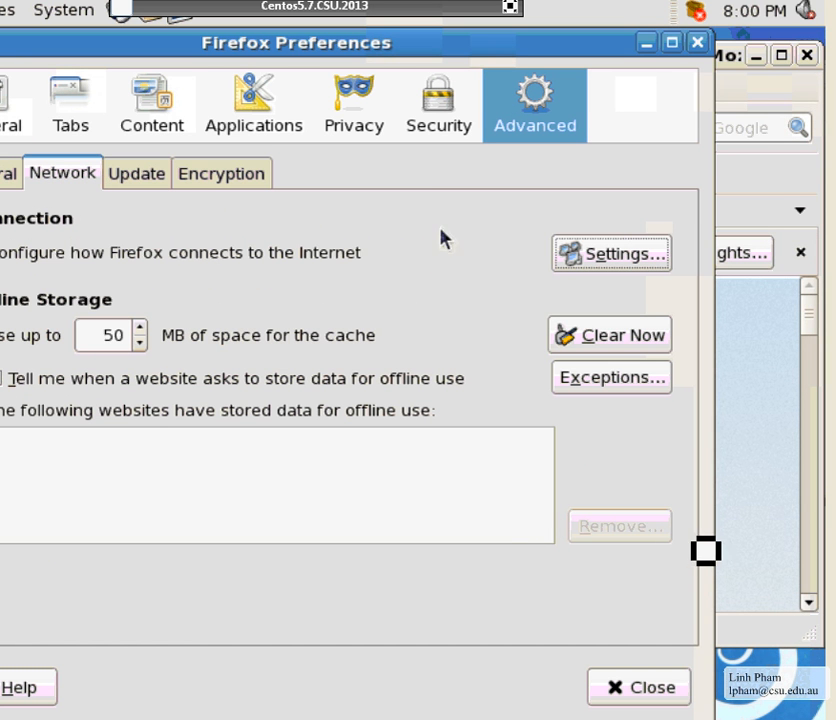
left_click(595, 255)
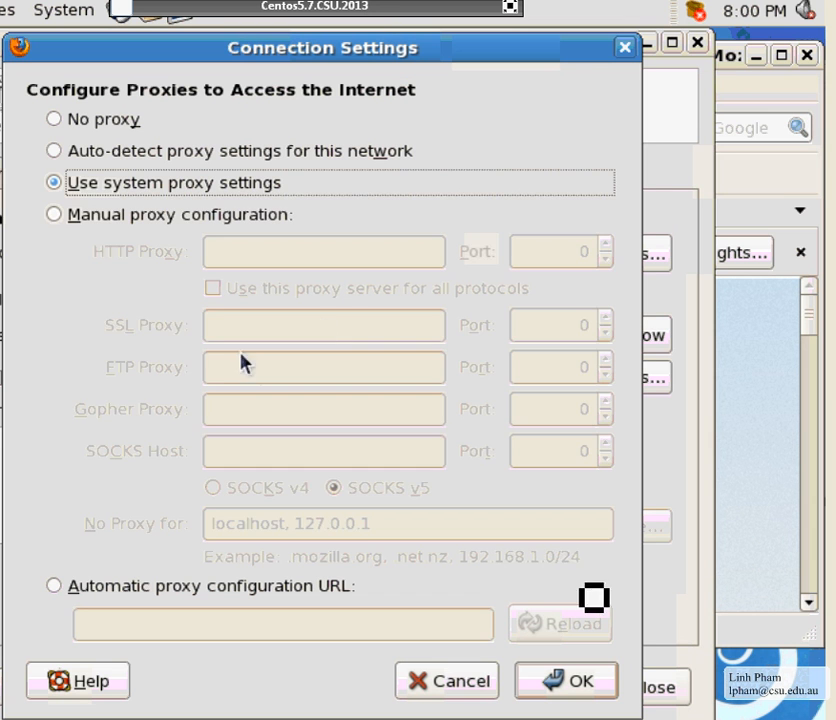
left_click(113, 216)
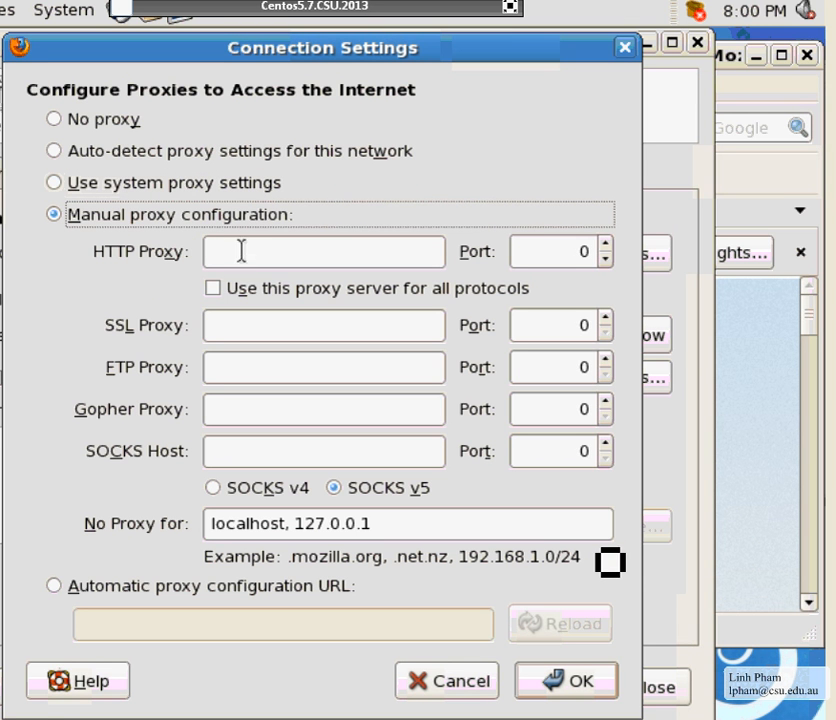
left_click(246, 286)
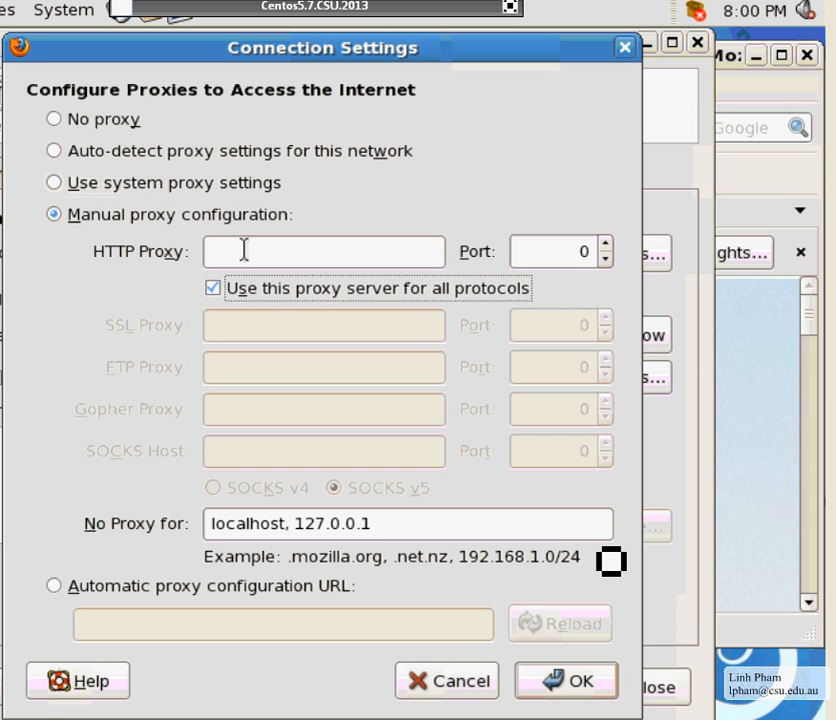
left_click(245, 250)
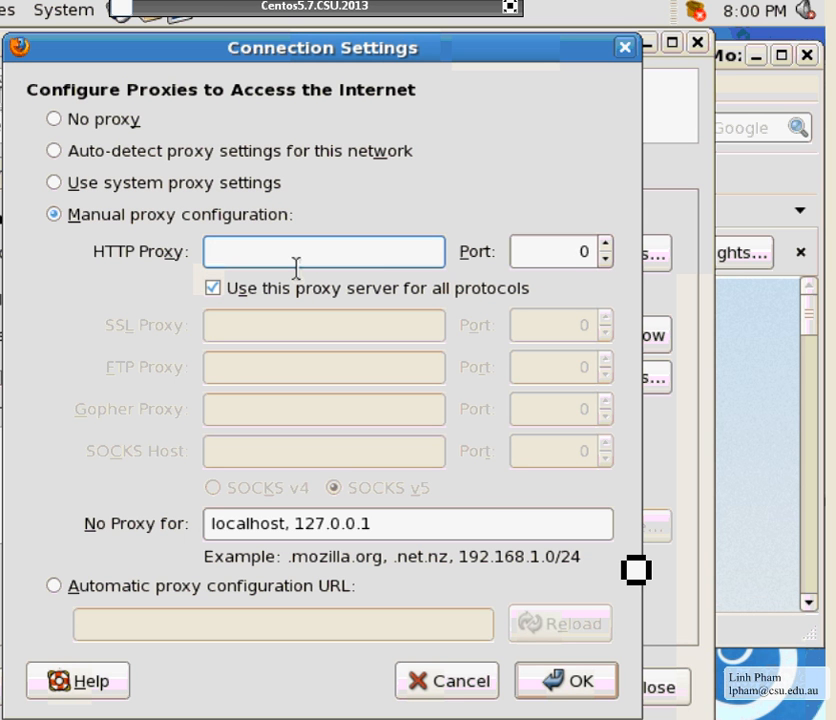
type("10.6.8.12")
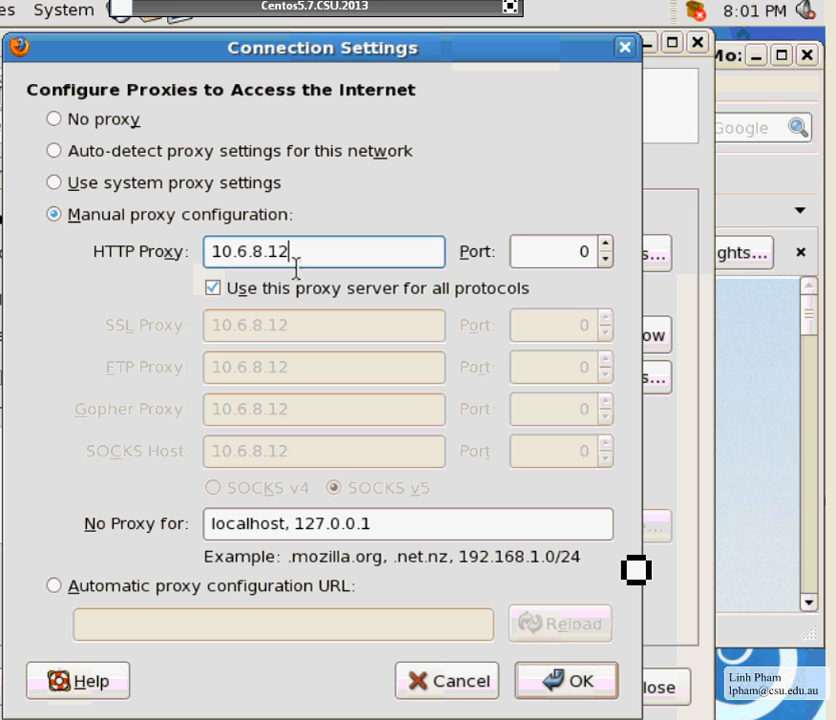
key("Tab")
type("8080")
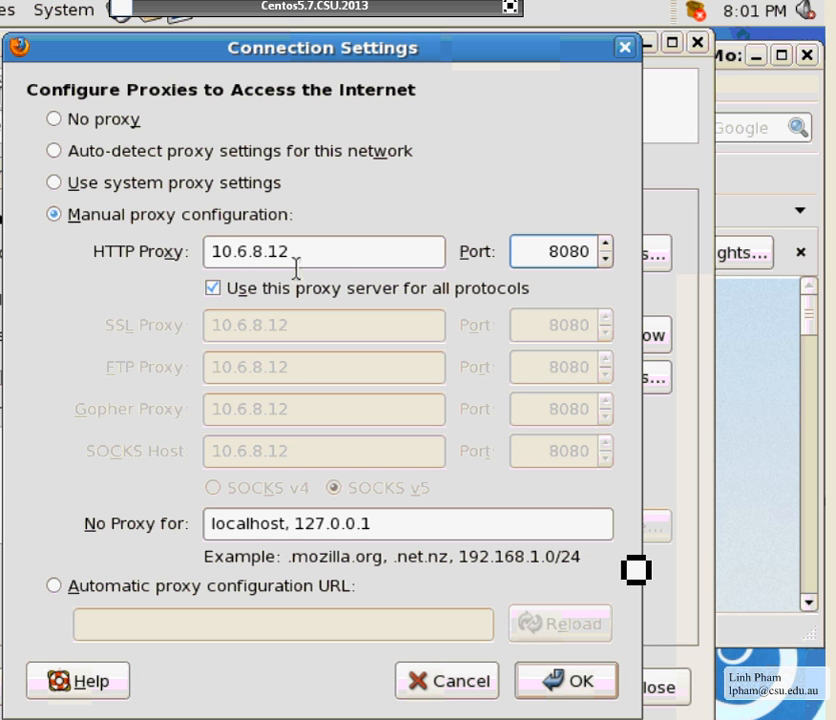
left_click(418, 681)
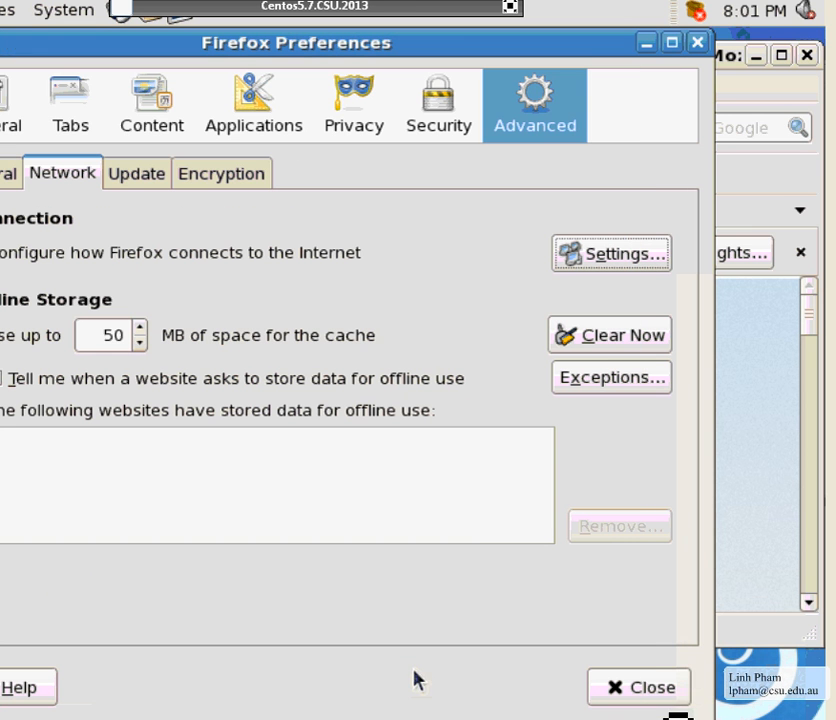
Close Firefox Preferences, the Firefox browser window and the terminal window
left_click(697, 42)
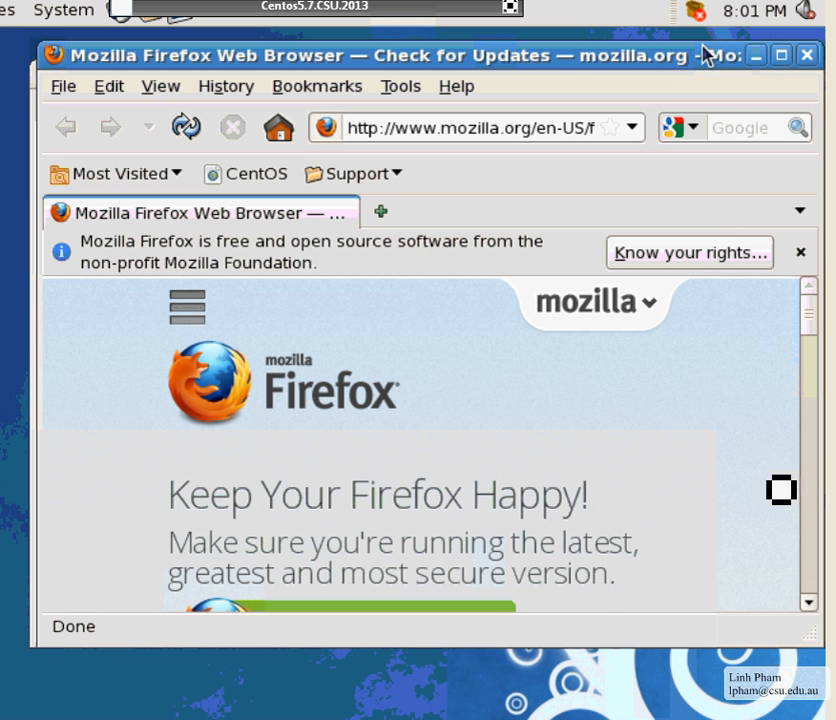
left_click(808, 58)
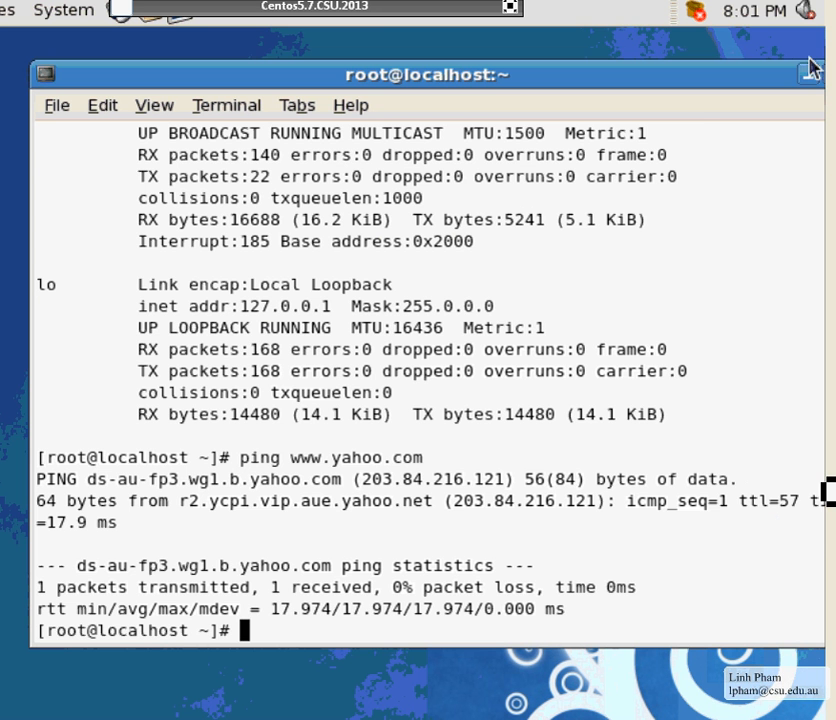
left_click_drag(696, 90, 597, 80)
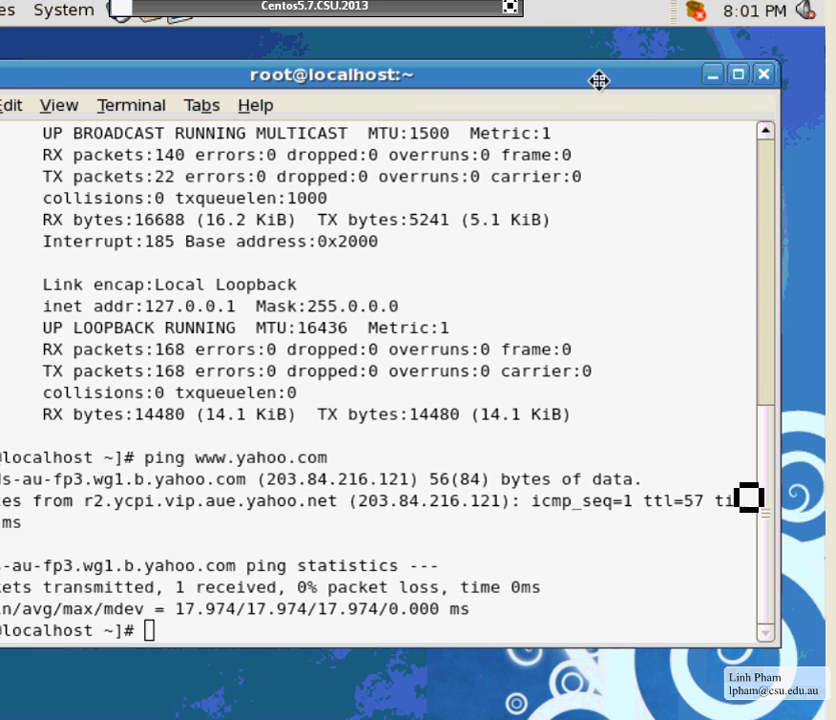
left_click(764, 75)
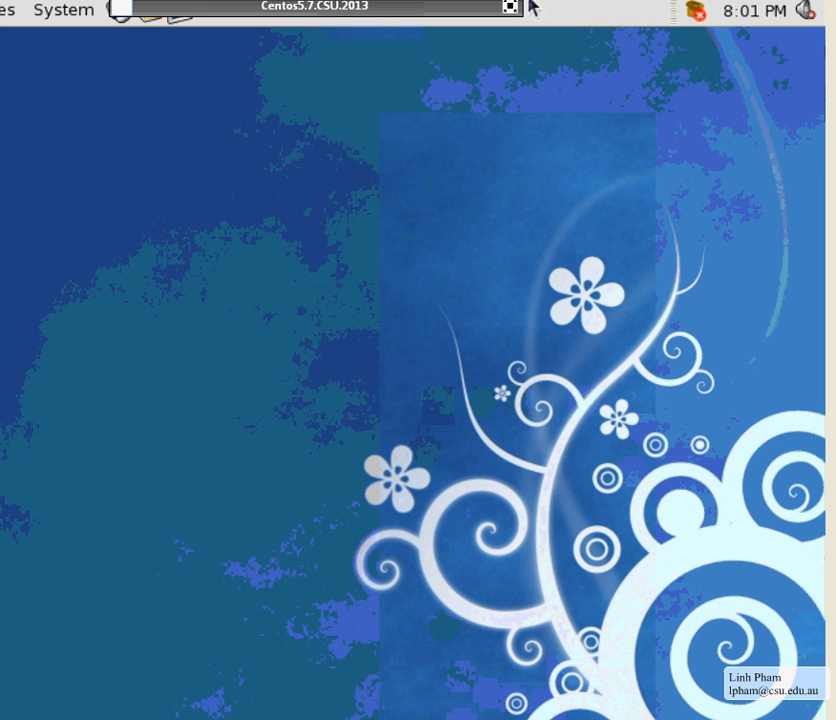
Dismiss the volume control error and drag the XenCenter window fully back onto the screen
left_click(806, 10)
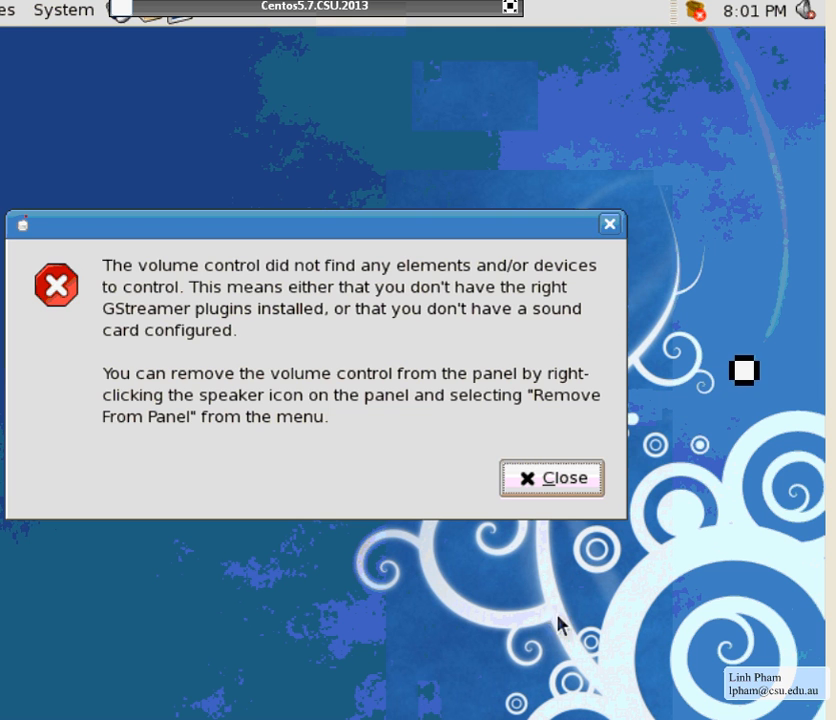
key("Return")
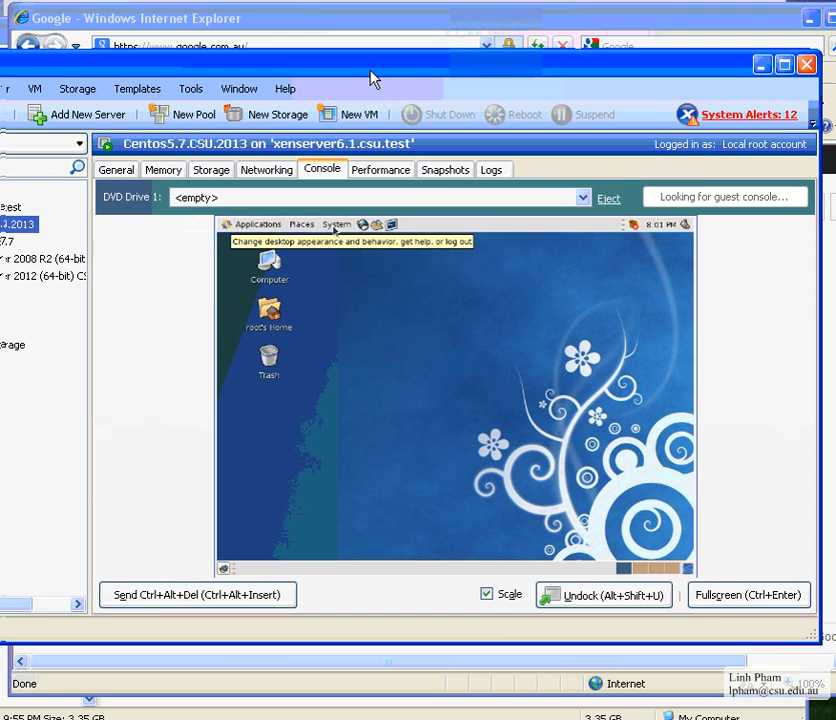
left_click_drag(370, 71, 388, 71)
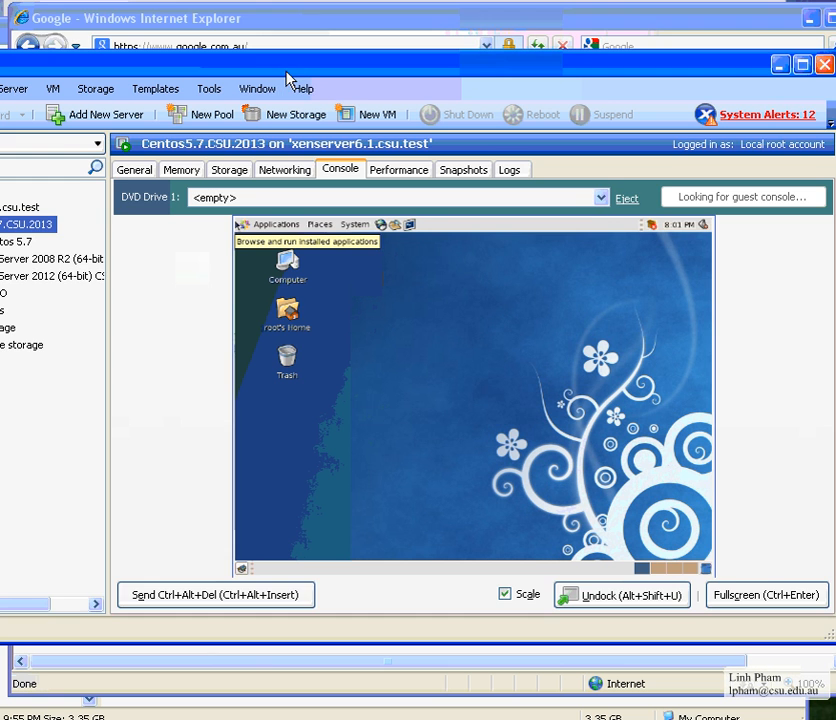
left_click_drag(286, 72, 422, 35)
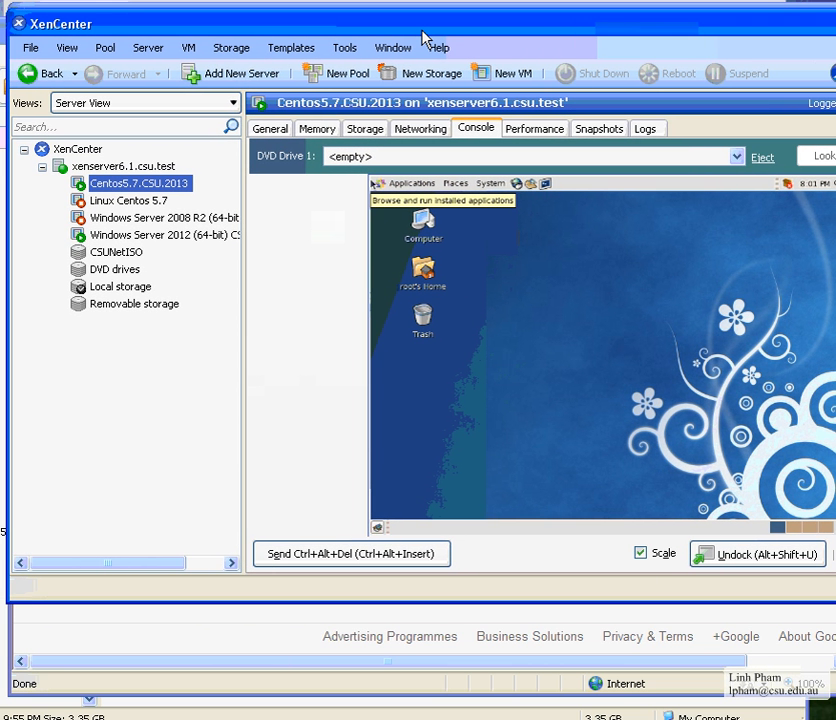